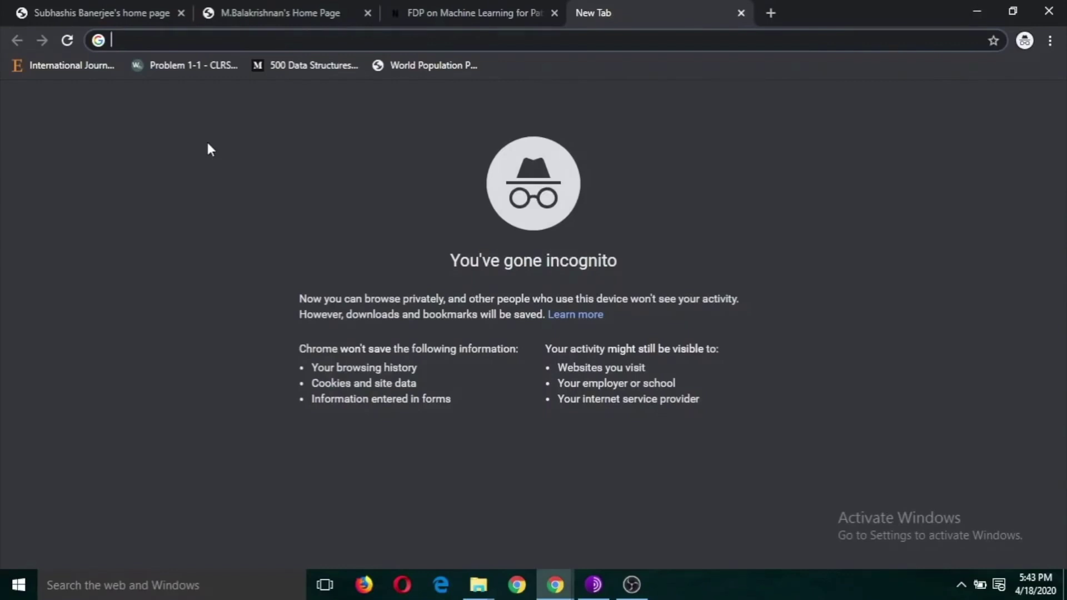
# - Switch to the first tab, which shows a professor's IIT Delhi home page
pyautogui.click(107, 8)
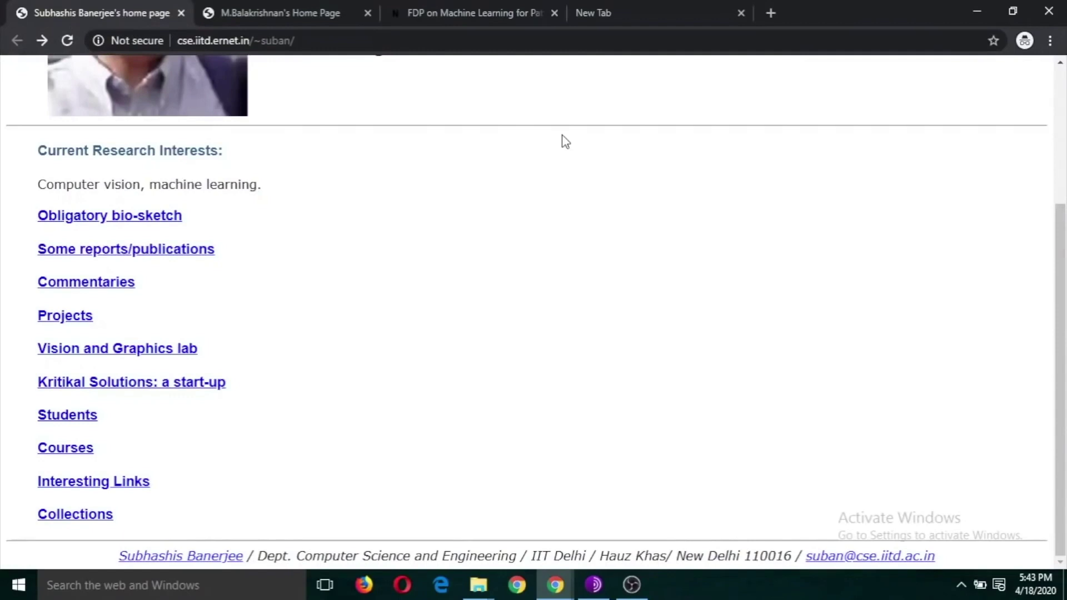
# - Scroll through the first professor's home page, then bring up the second professor's home page
pyautogui.scroll(2, 562, 135)
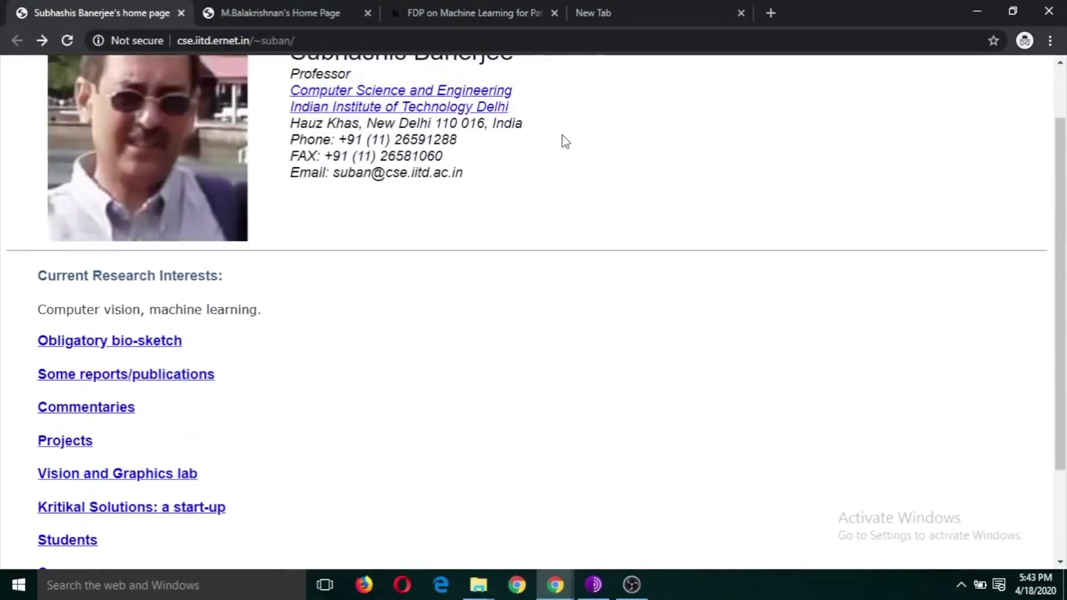
pyautogui.scroll(1, 562, 135)
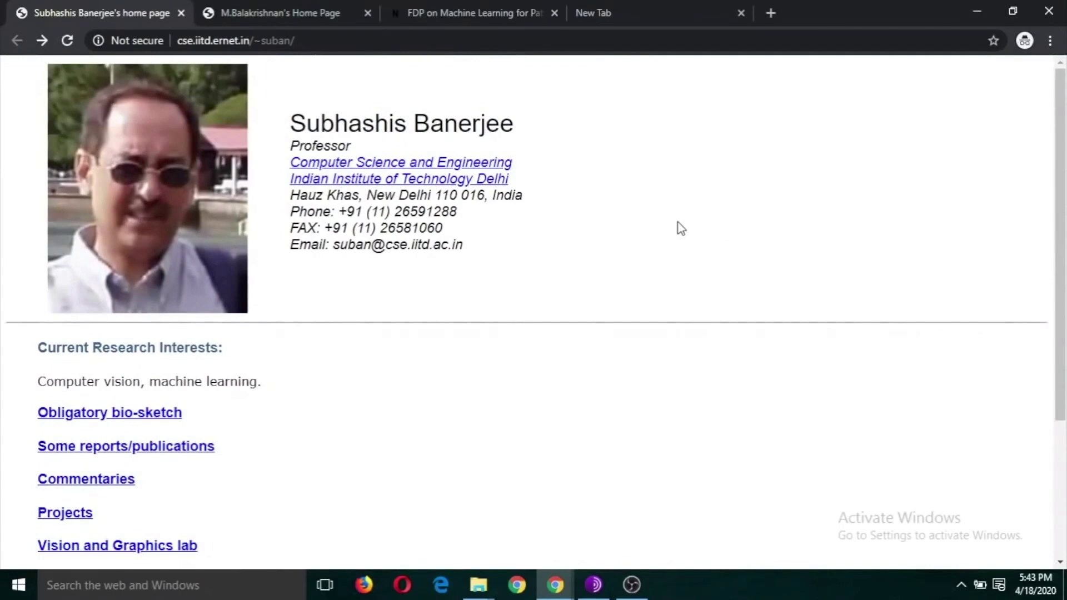
pyautogui.scroll(-1, 681, 228)
pyautogui.scroll(1, 681, 229)
pyautogui.scroll(-1, 681, 228)
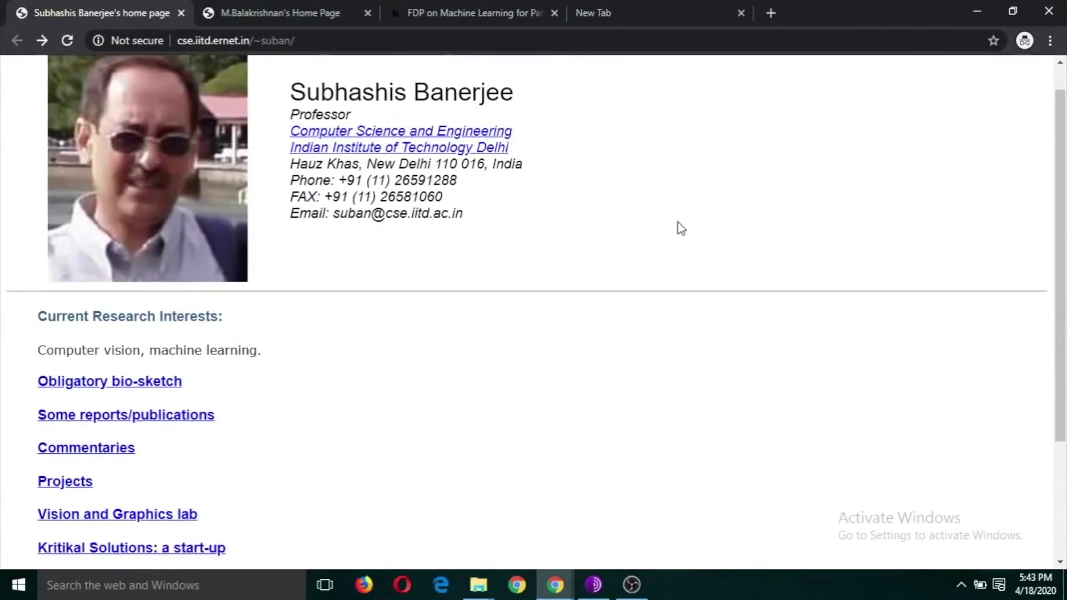
pyautogui.scroll(-1, 681, 228)
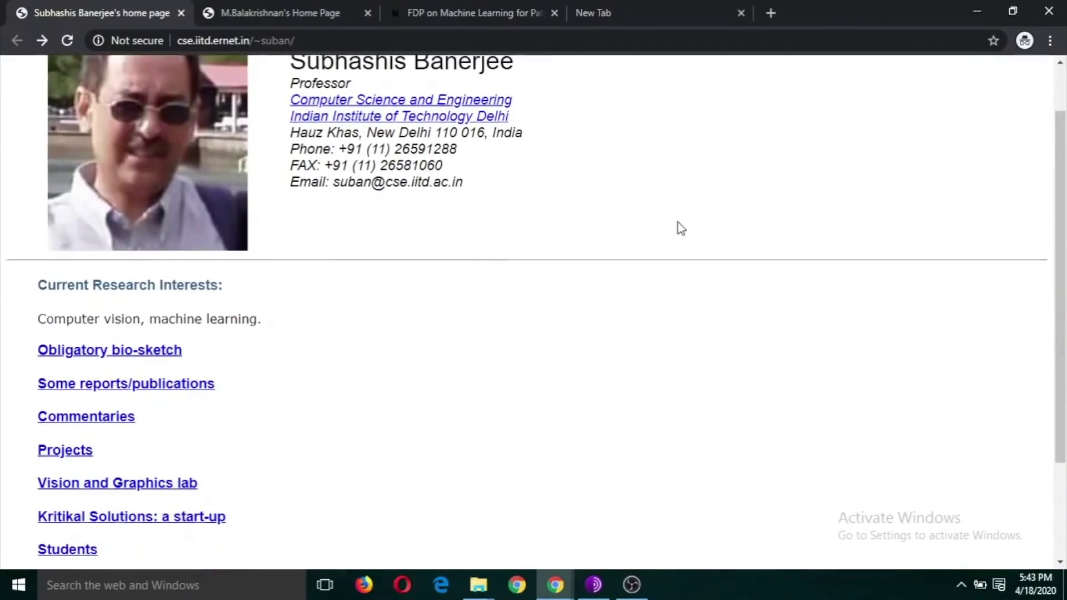
pyautogui.scroll(-4, 681, 228)
pyautogui.scroll(6, 682, 229)
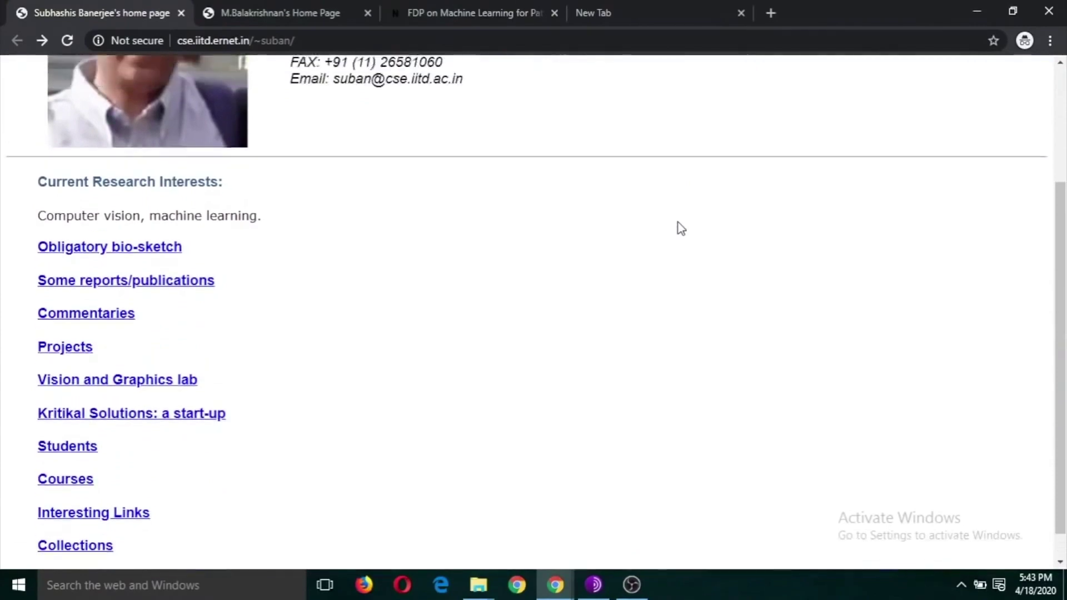
pyautogui.scroll(-6, 681, 229)
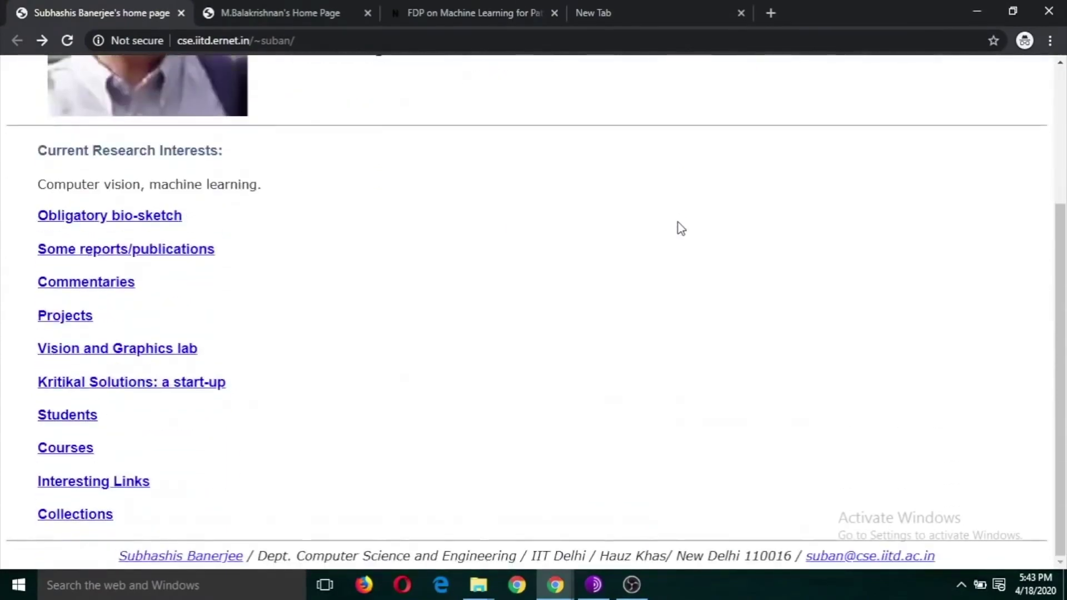
pyautogui.scroll(1, 681, 228)
pyautogui.scroll(-1, 682, 228)
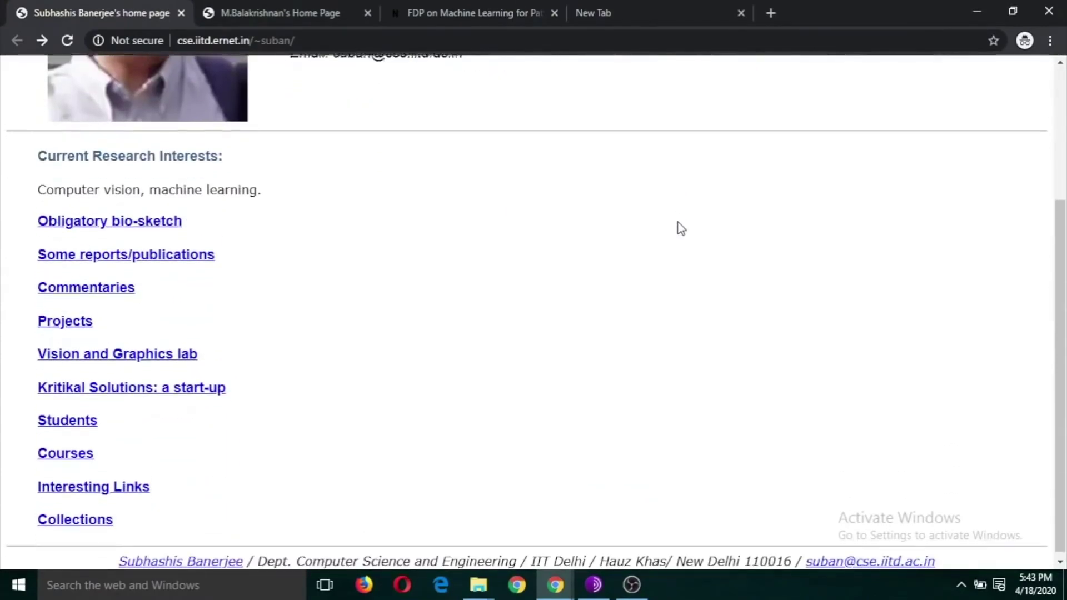
pyautogui.scroll(1, 681, 228)
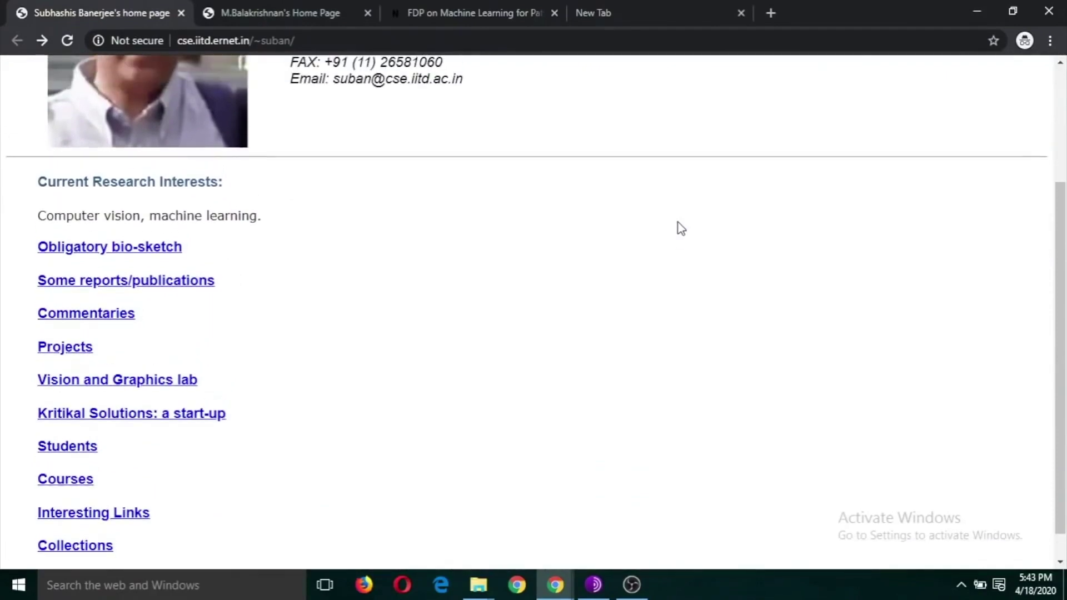
pyautogui.scroll(5, 681, 229)
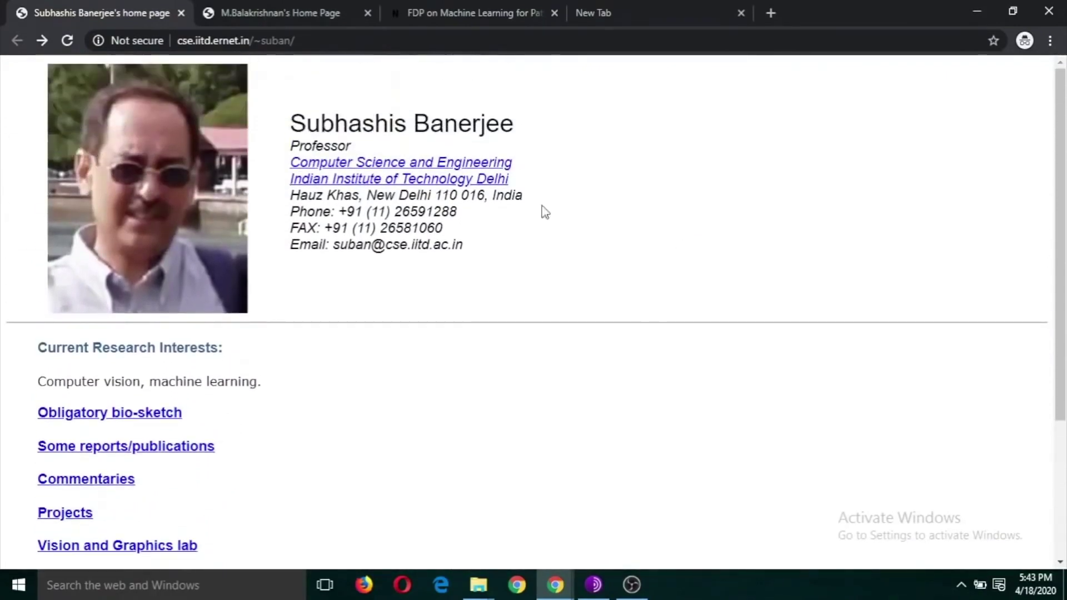
pyautogui.click(257, 4)
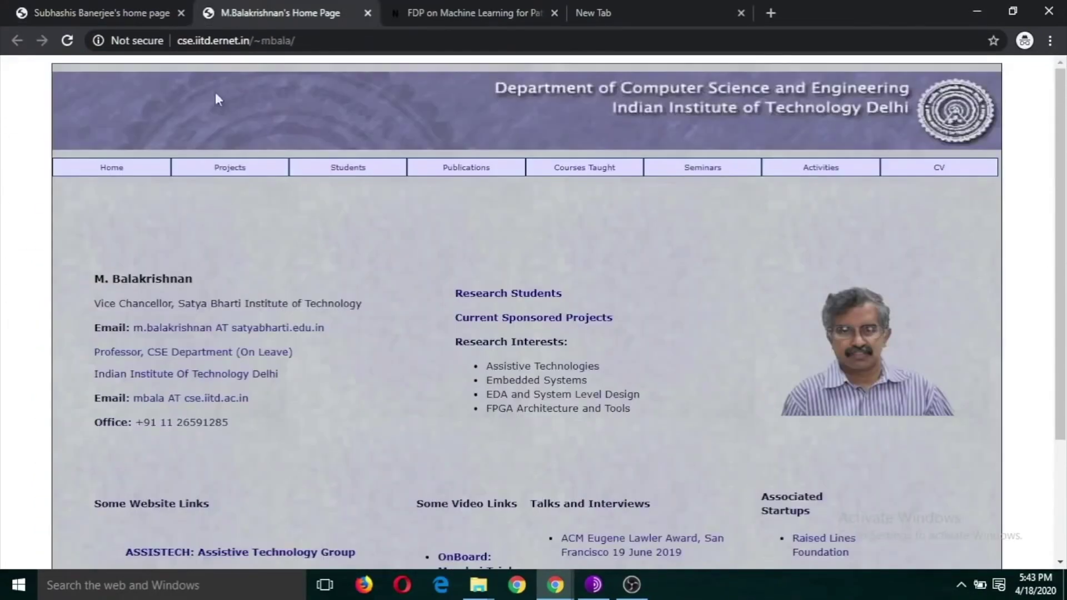
# - Glance at both professor pages and the FDP on Machine Learning notice, then return to the first page's links
pyautogui.click(121, 8)
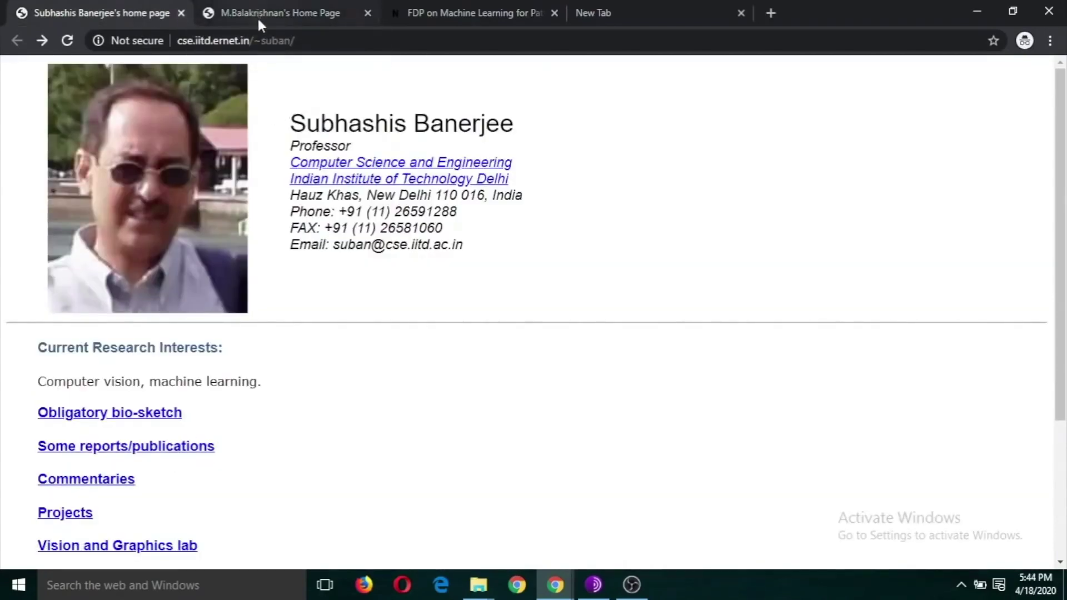
pyautogui.click(258, 20)
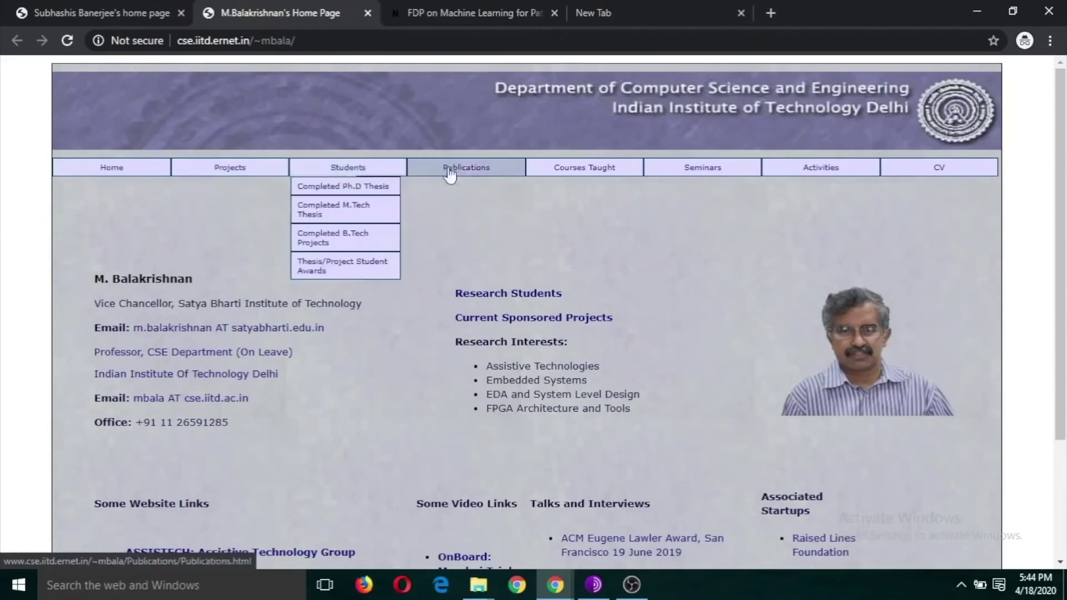
pyautogui.moveTo(535, 173)
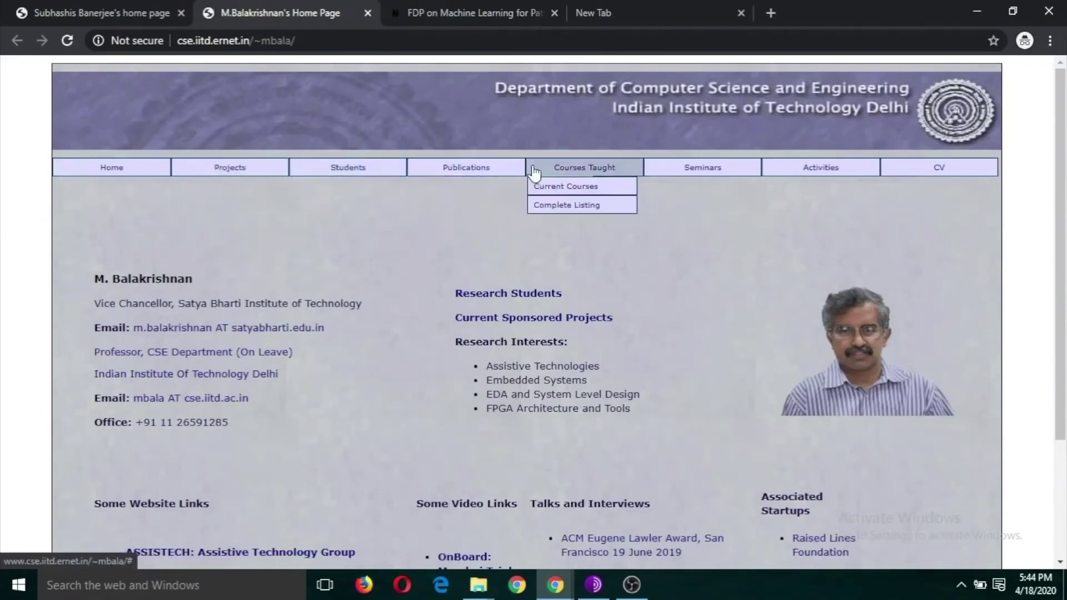
pyautogui.moveTo(348, 169)
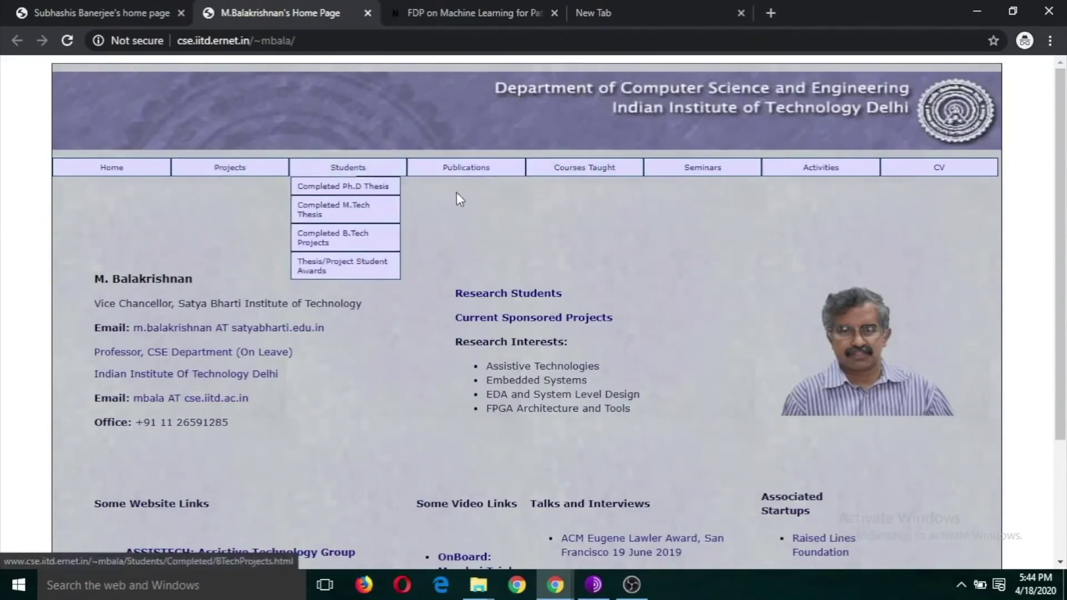
pyautogui.click(460, 12)
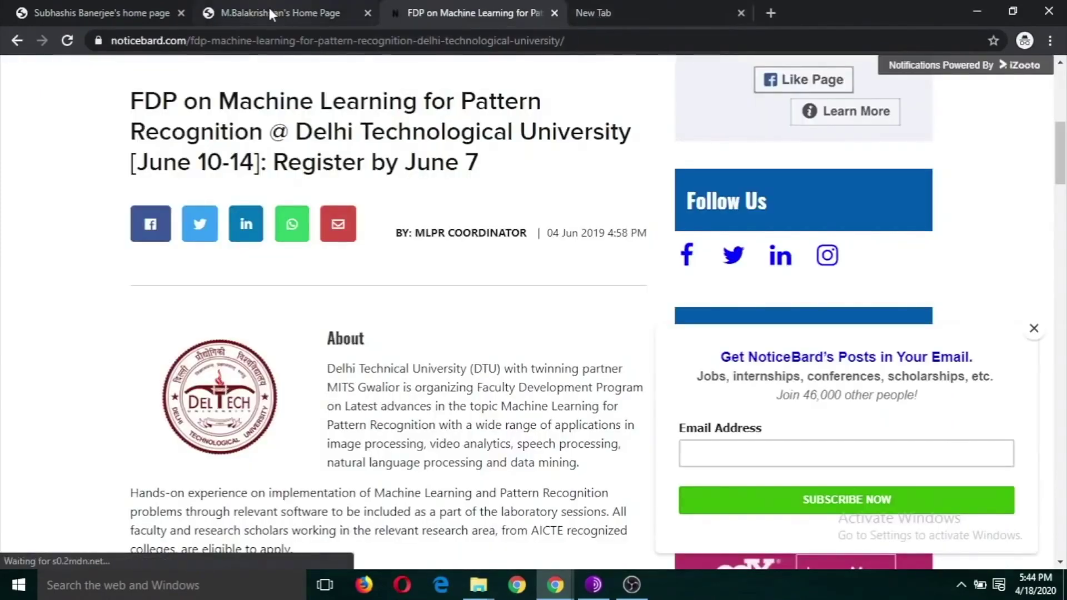
pyautogui.click(102, 7)
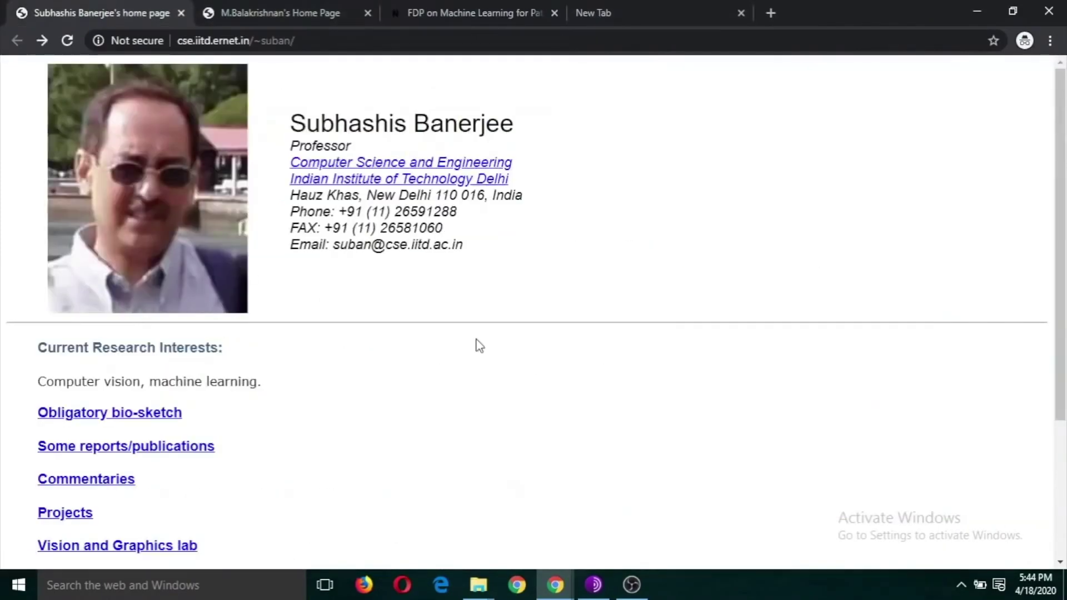
pyautogui.scroll(-3, 479, 346)
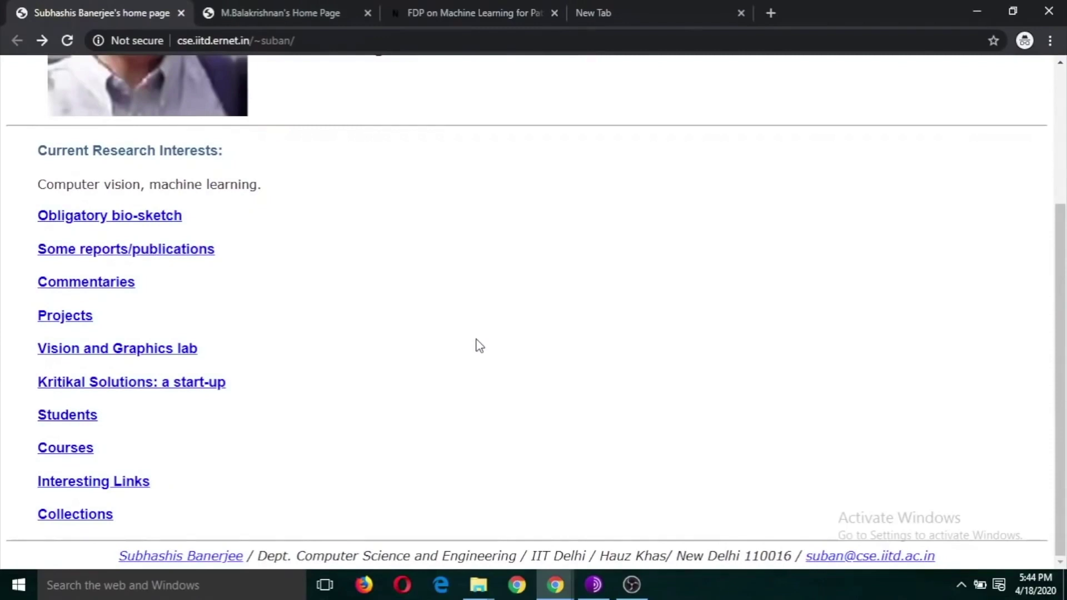
# - Open the COL100: Introduction to Computer Science page from the professor's courses-taught list
pyautogui.click(64, 451)
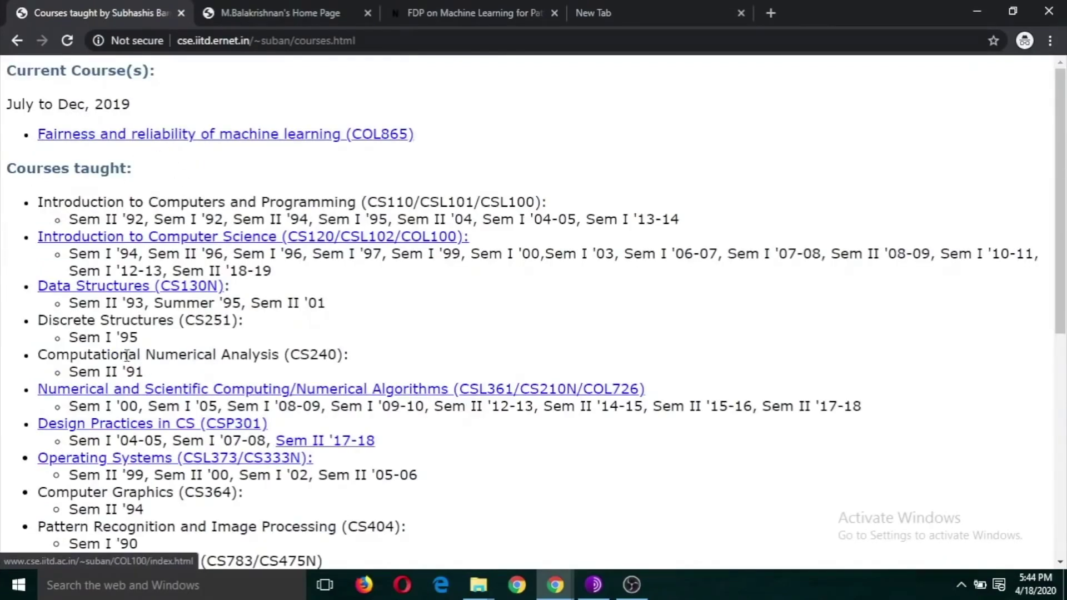
pyautogui.click(241, 238)
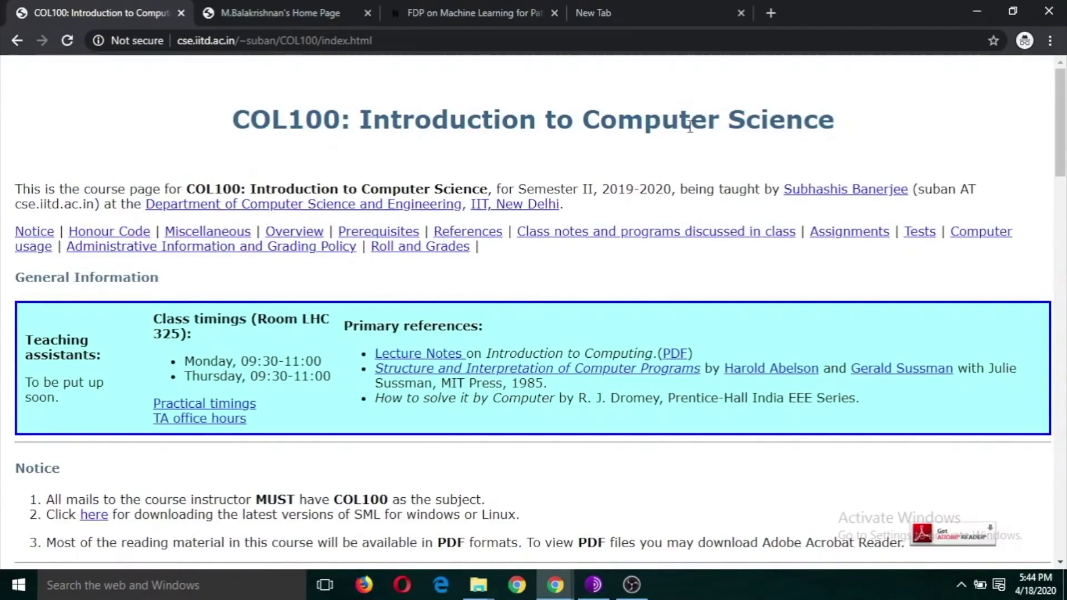
pyautogui.scroll(-8, 689, 127)
pyautogui.scroll(-7, 688, 126)
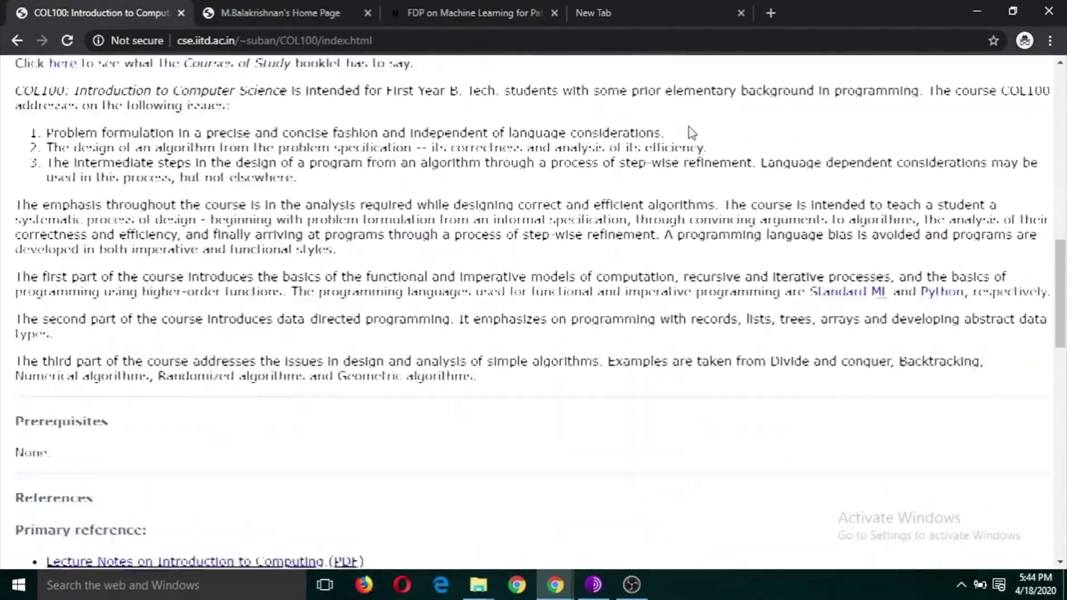
pyautogui.scroll(14, 688, 128)
pyautogui.scroll(1, 689, 128)
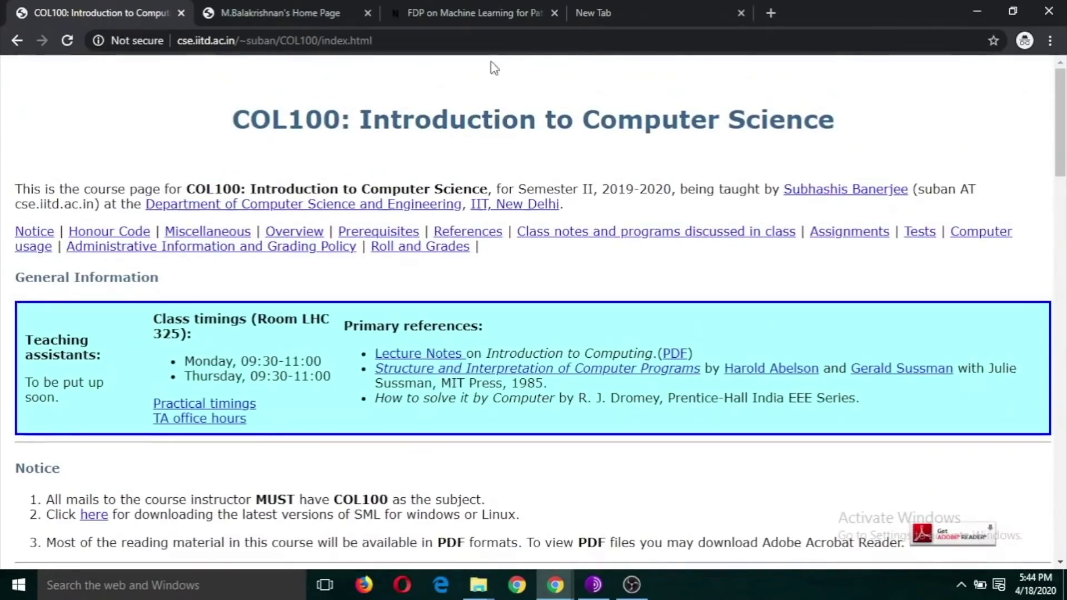
# - Read through the FDP on Machine Learning notice, then move to the blank incognito New Tab
pyautogui.click(459, 15)
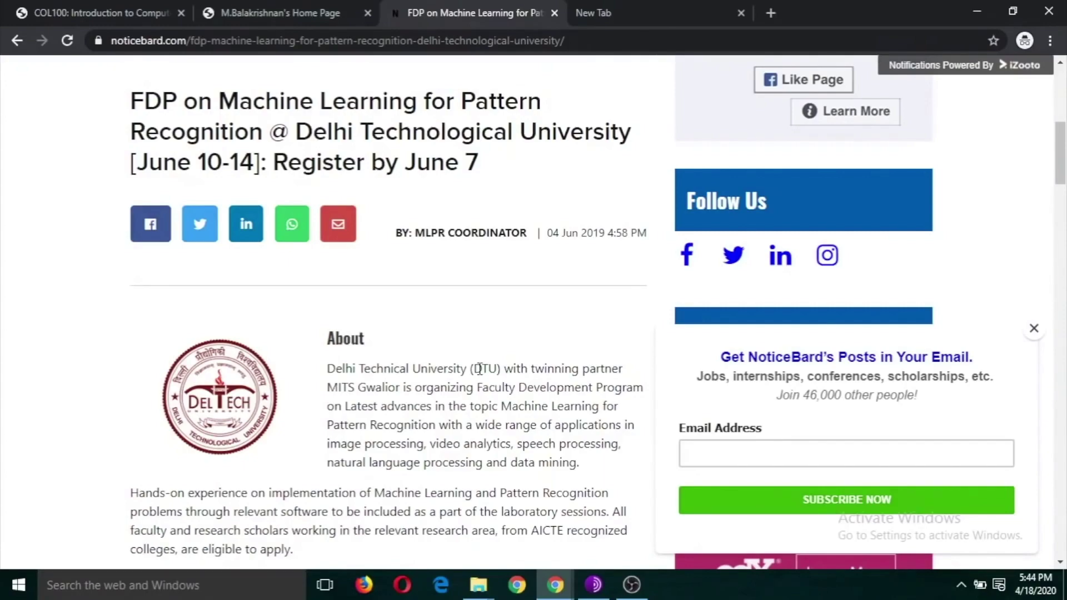
pyautogui.scroll(-5, 479, 368)
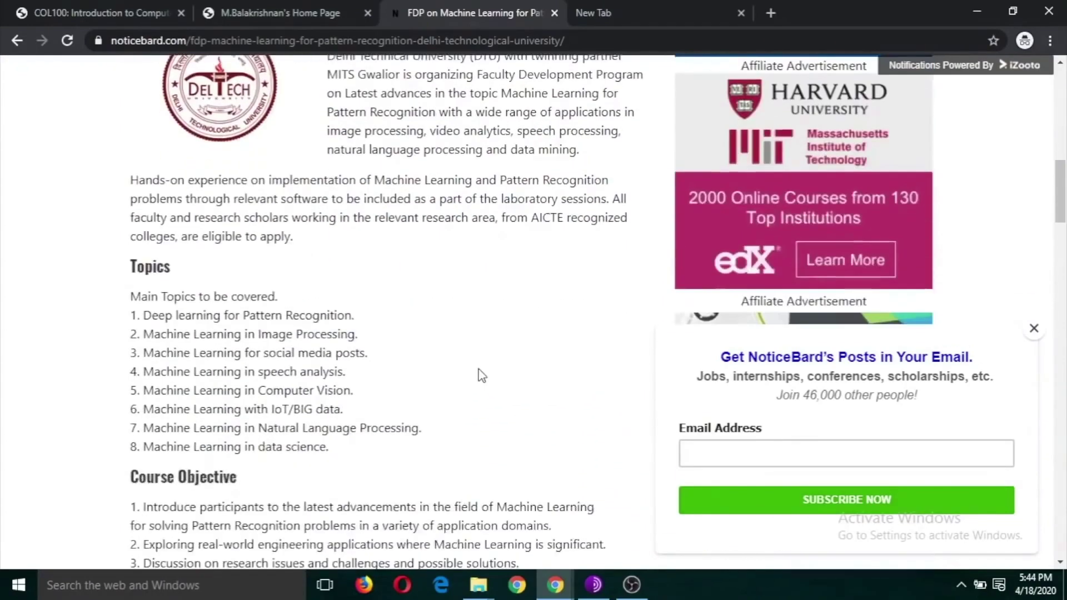
pyautogui.scroll(5, 480, 370)
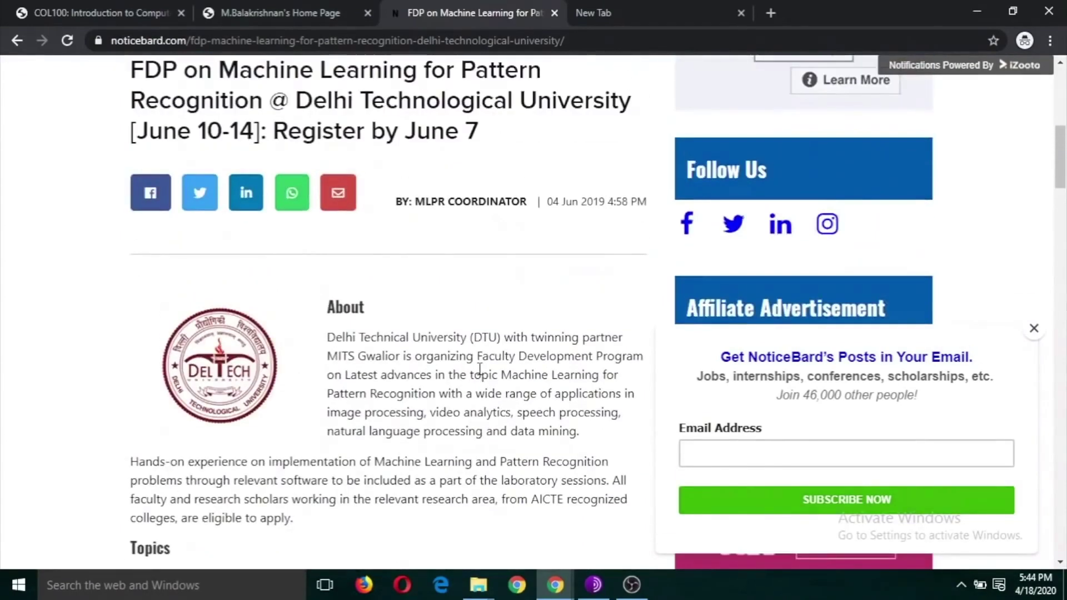
pyautogui.scroll(-10, 480, 369)
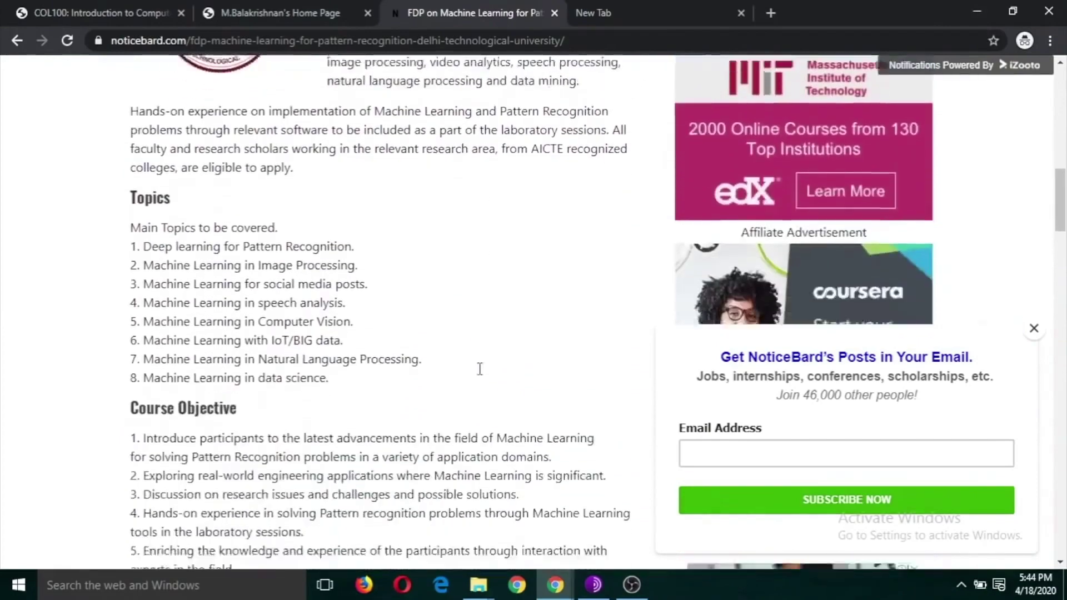
pyautogui.scroll(10, 481, 376)
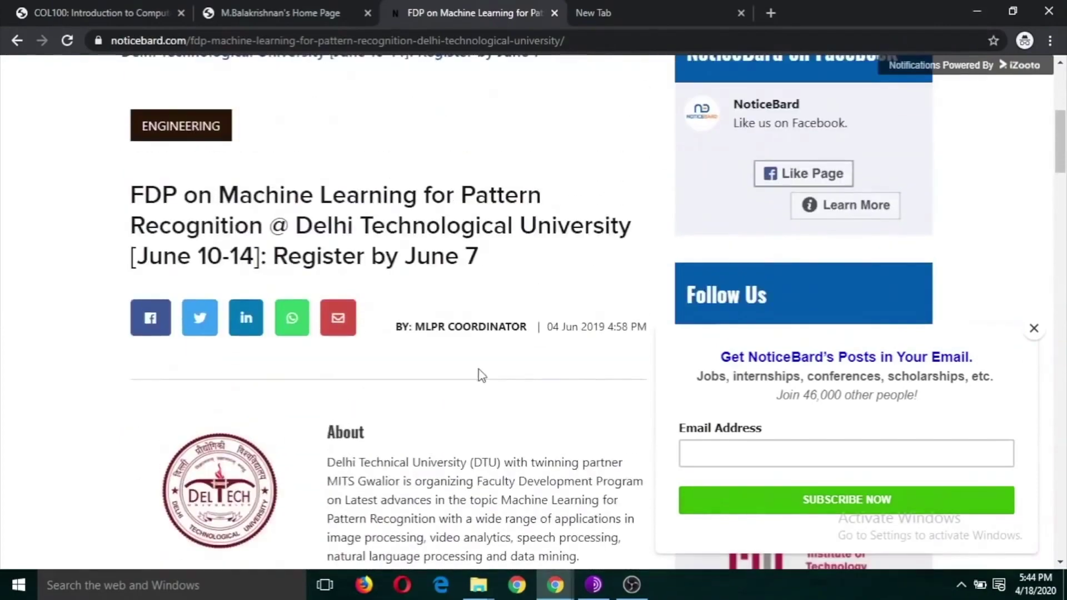
pyautogui.click(636, 21)
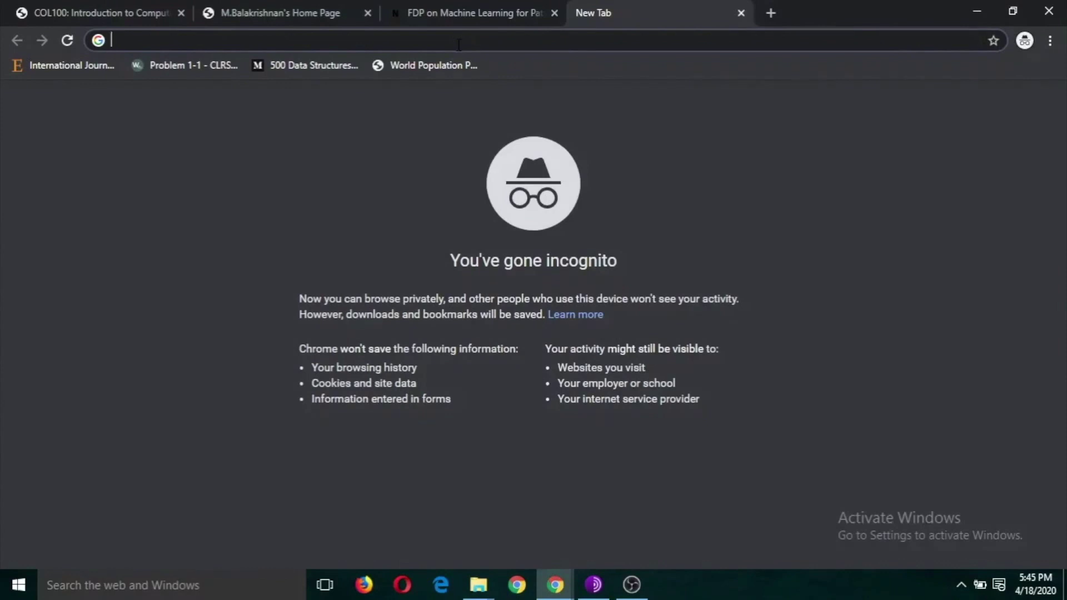
# - Go to sites.google.com from the new tab's address bar
pyautogui.write('s')
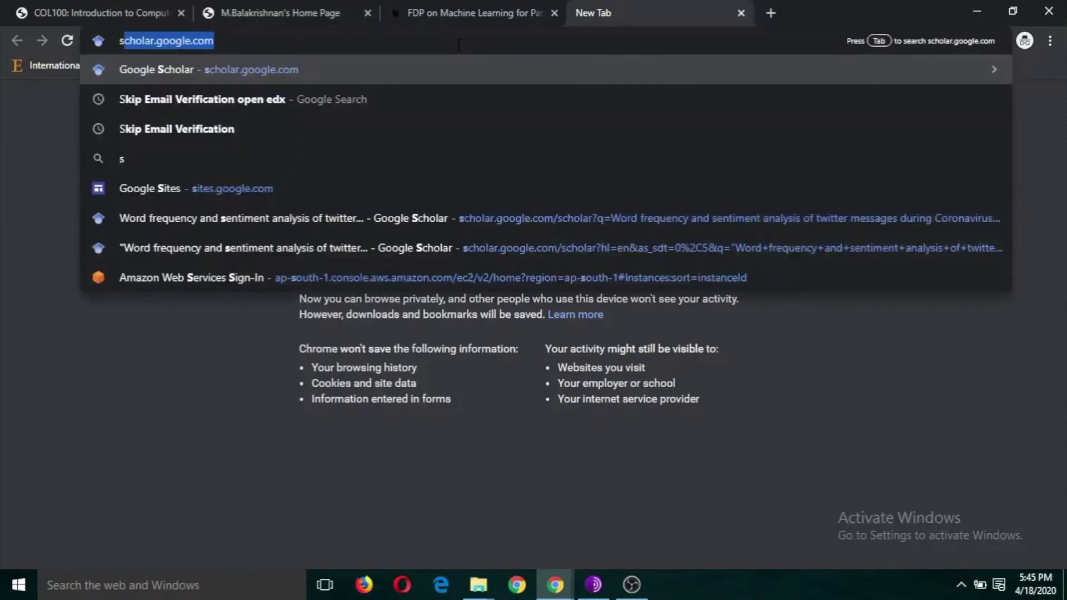
pyautogui.write('tit')
pyautogui.press('BackSpace')
pyautogui.press('BackSpace')
pyautogui.press('BackSpace')
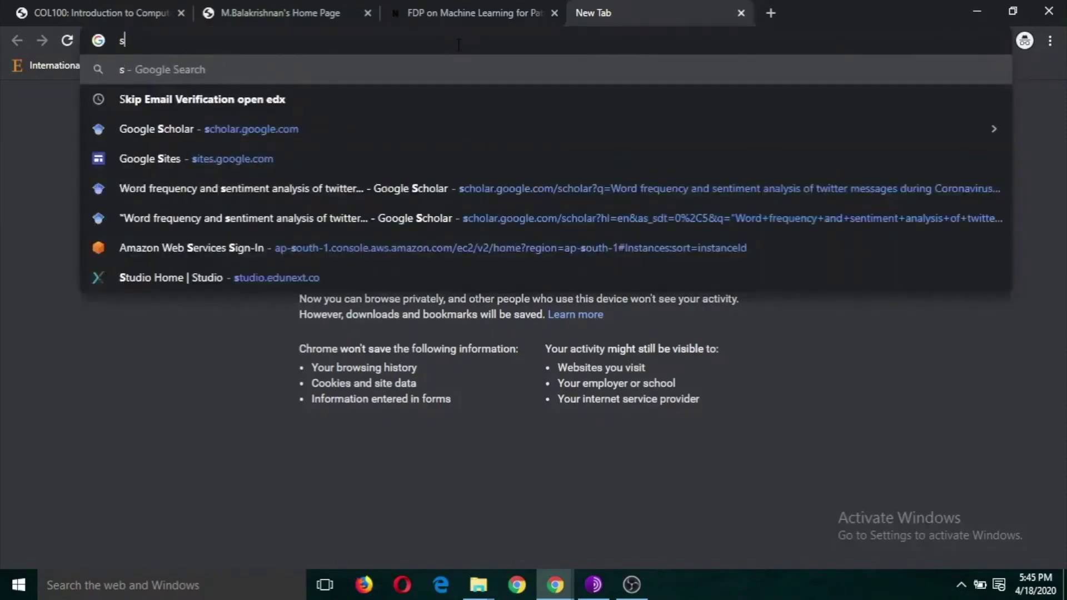
pyautogui.write('ite')
pyautogui.press('Right')
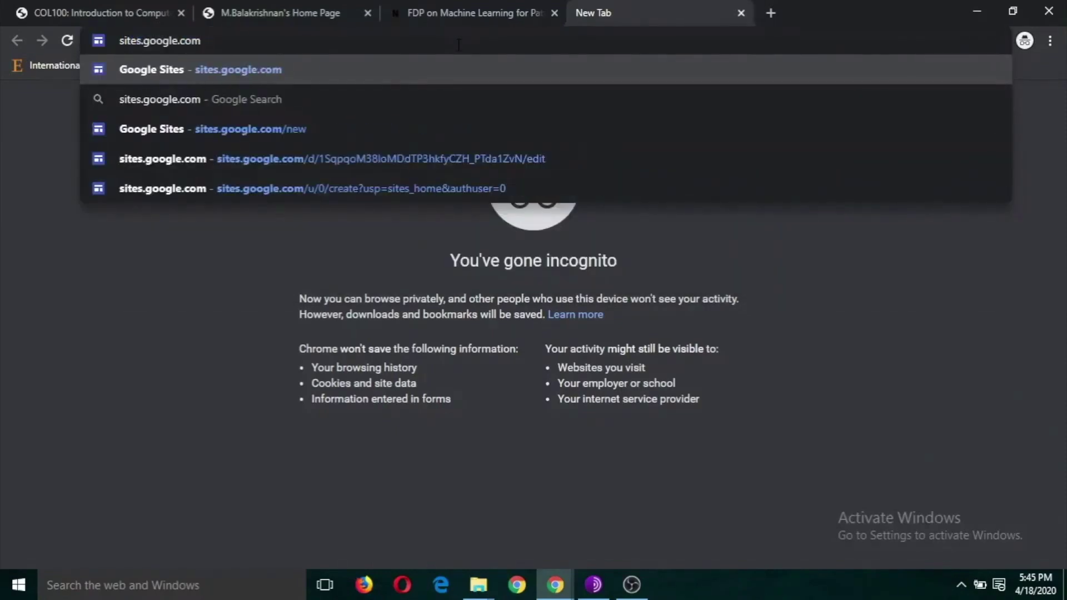
pyautogui.press('Return')
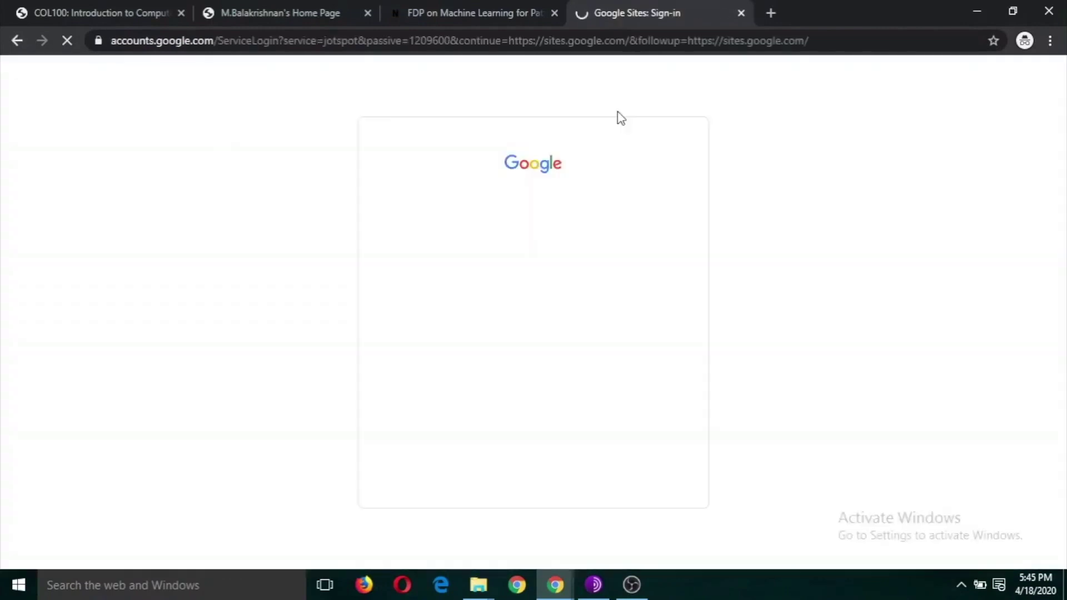
# - Sign in with the account email and password to reach the Google Sites start page
pyautogui.click(474, 274)
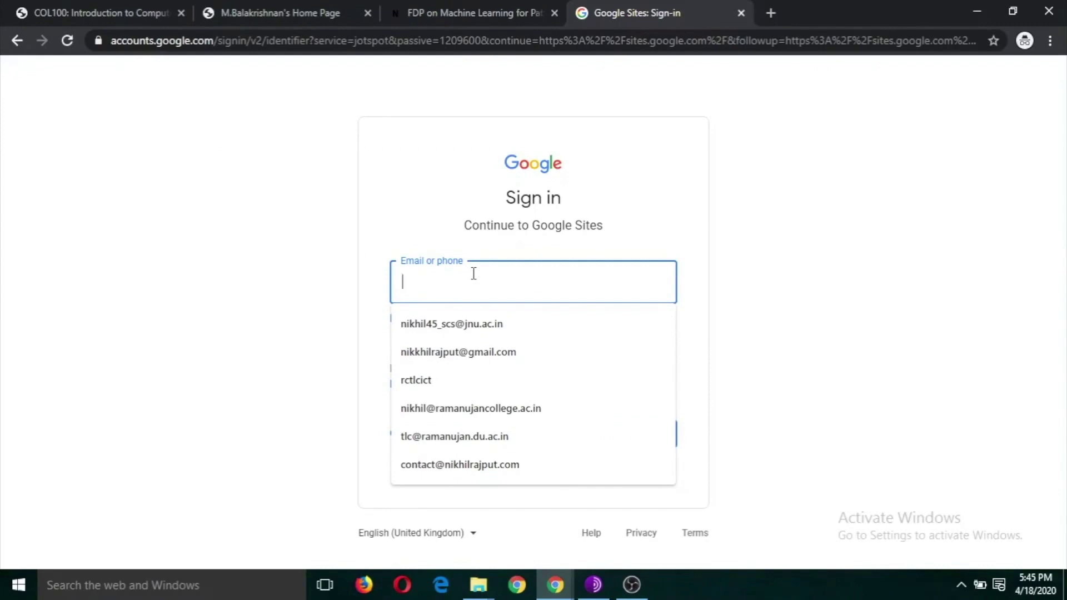
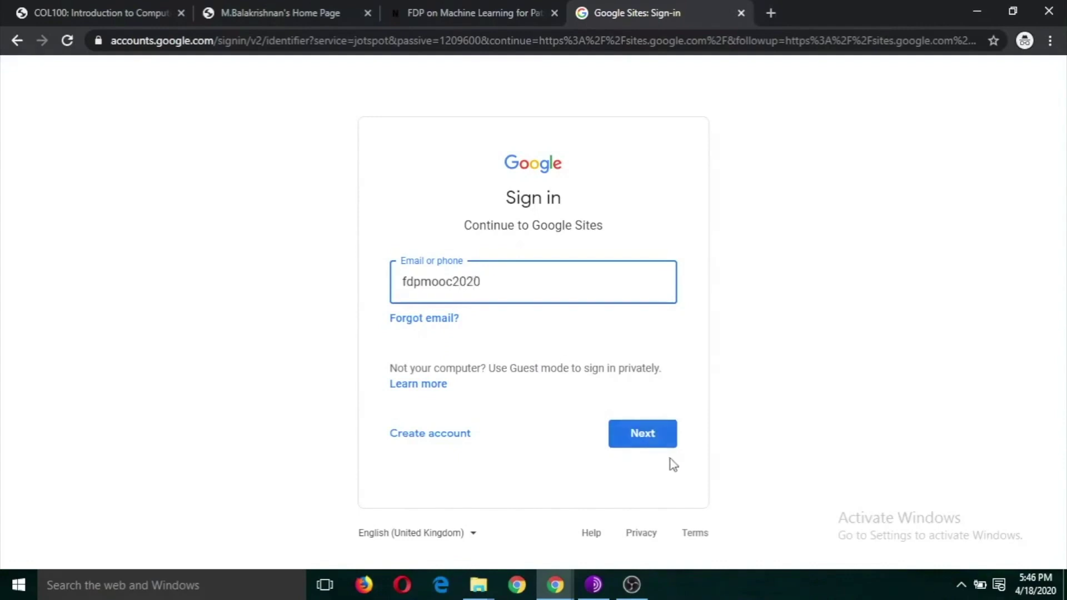
pyautogui.click(647, 422)
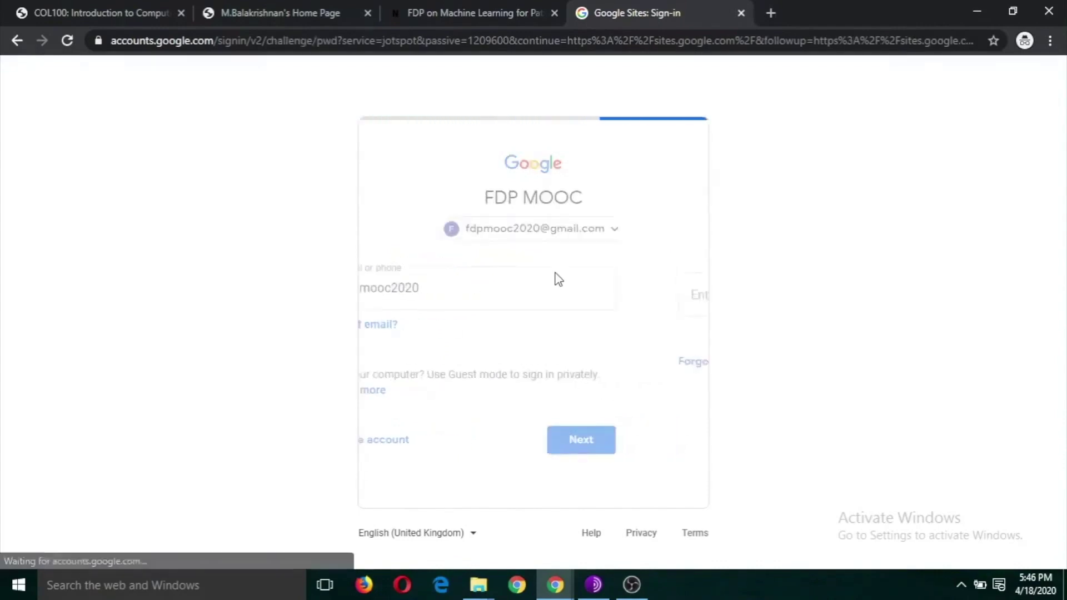
pyautogui.write('•••••••')
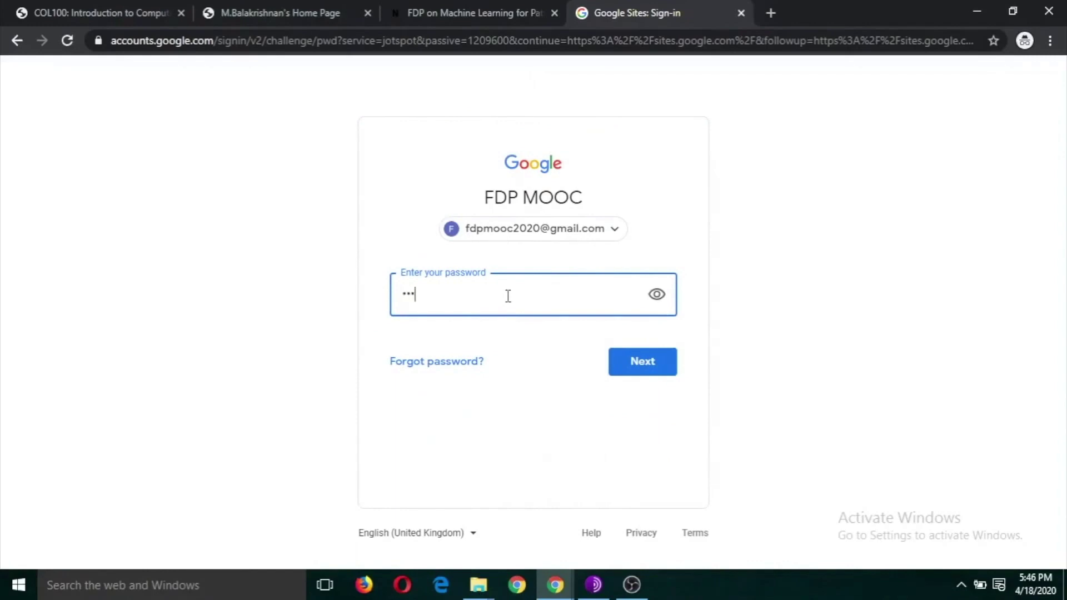
pyautogui.write('•••')
pyautogui.click(655, 362)
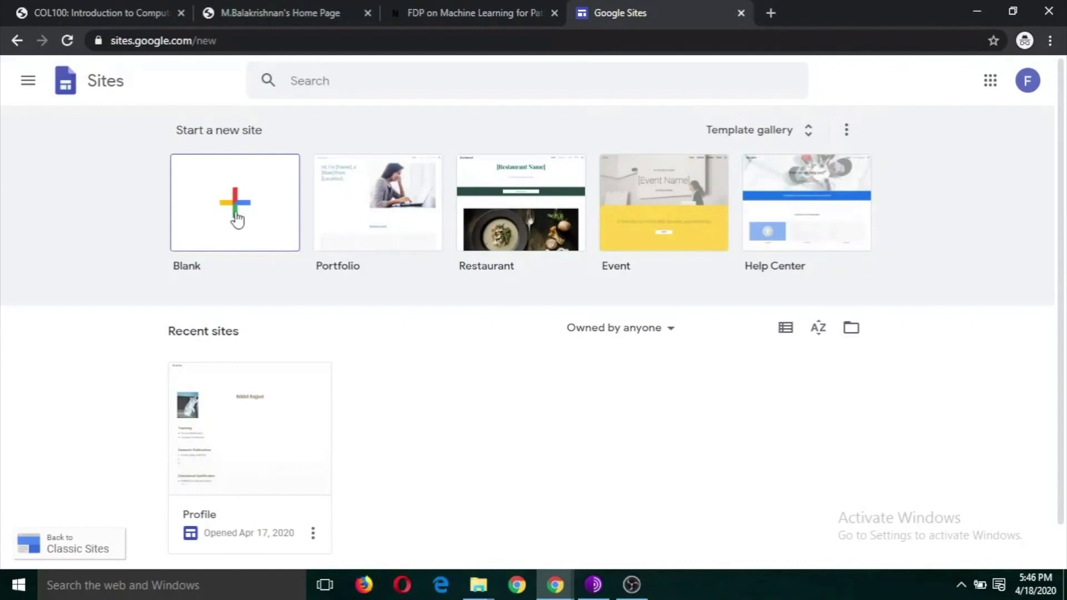
# - Start a Blank site and dismiss the template suggestion notice
pyautogui.click(238, 220)
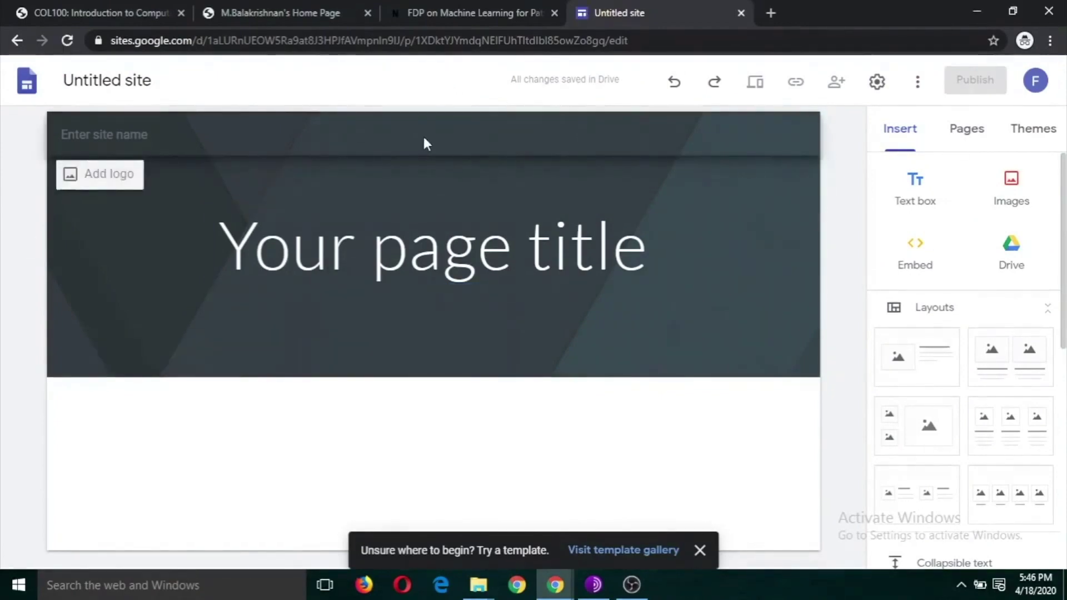
pyautogui.click(699, 550)
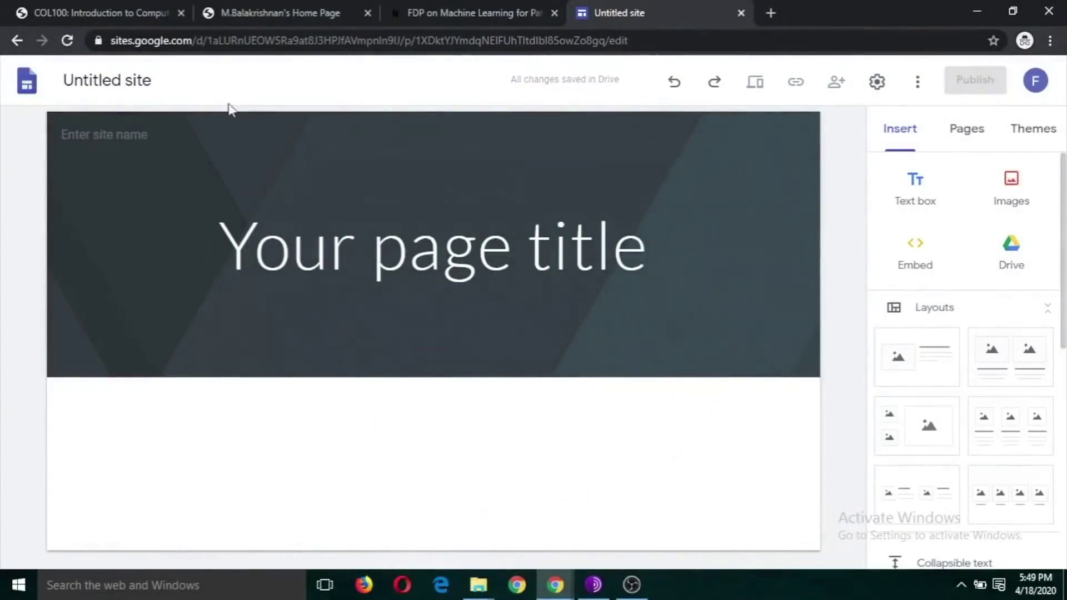
# - Rename the site from Untitled site to 'Profile'
pyautogui.click(170, 81)
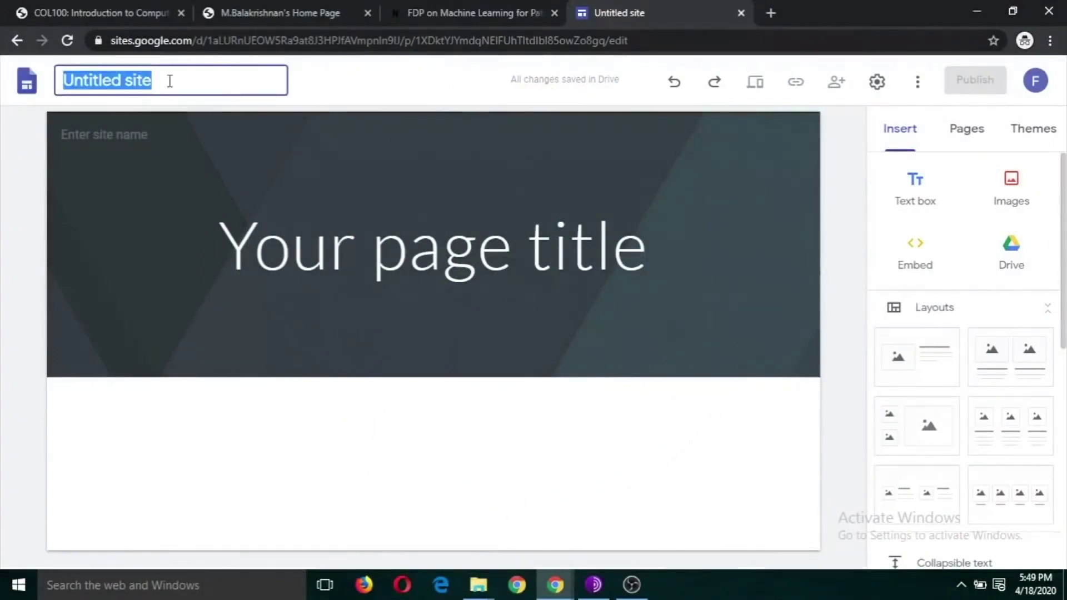
pyautogui.write('Profile')
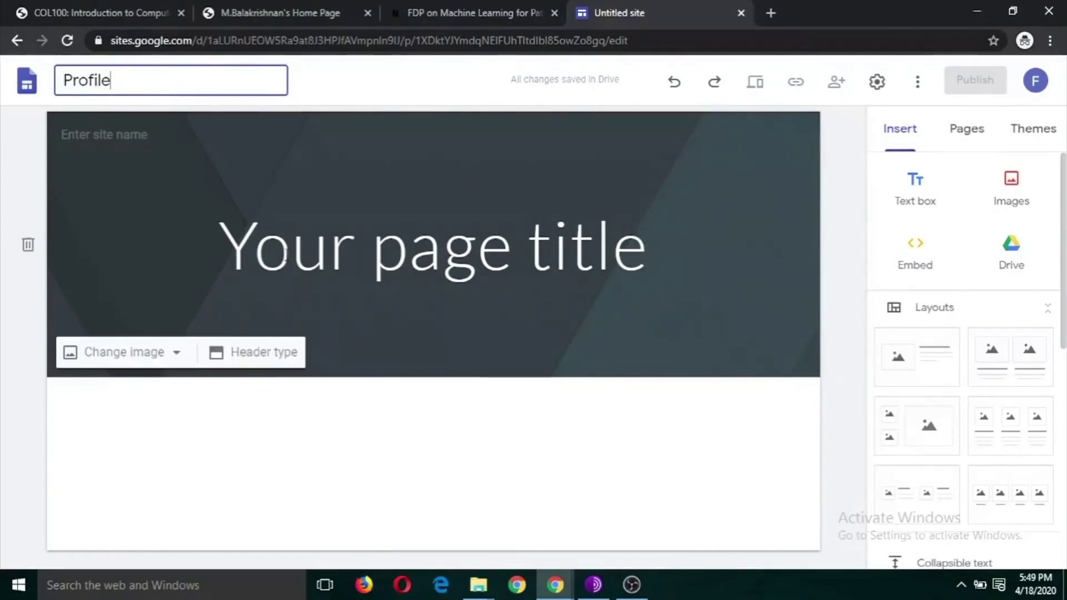
pyautogui.click(580, 467)
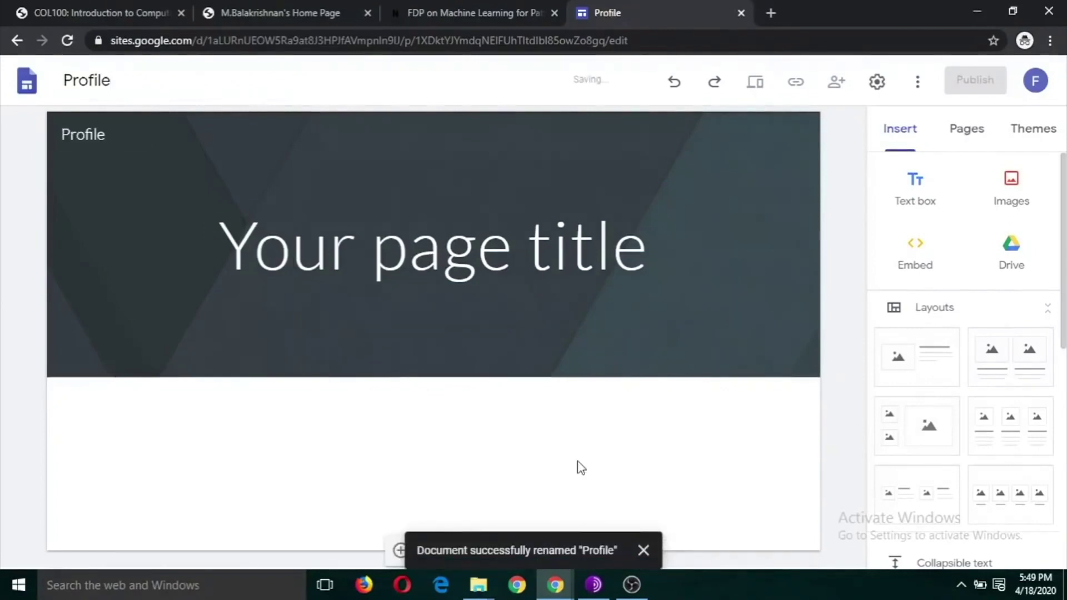
# - Replace the placeholder page title with the owner's full name
pyautogui.click(611, 267)
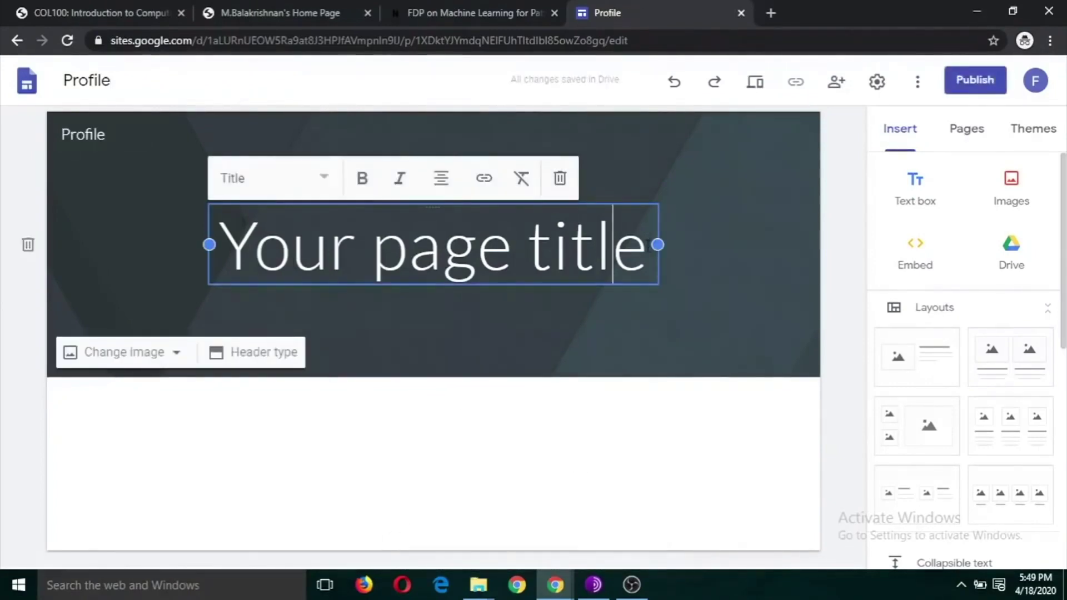
pyautogui.tripleClick(646, 246)
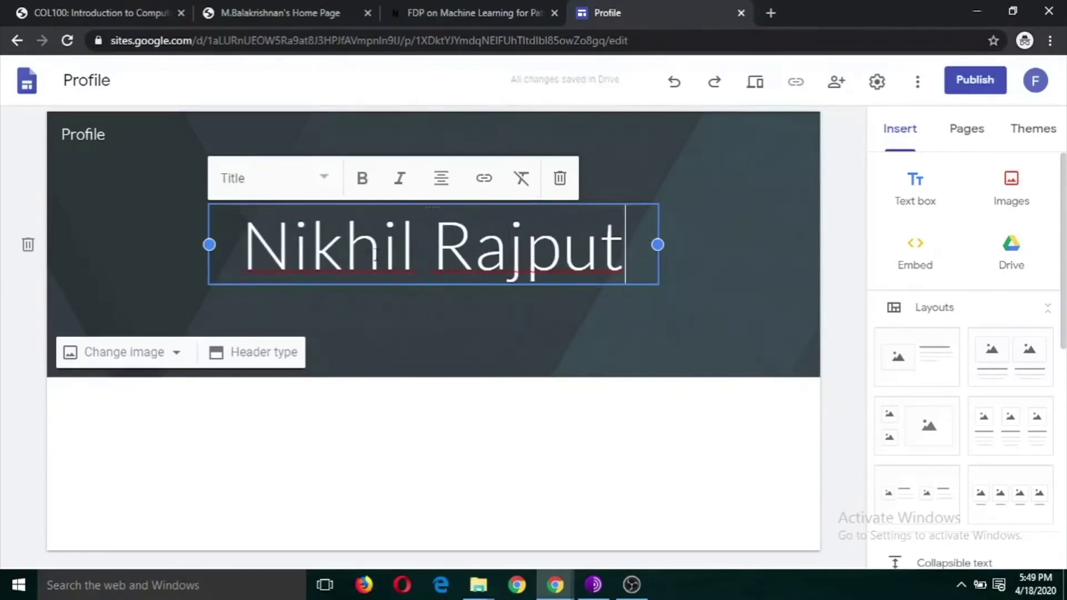
# - Keep the name in Title style and make the whole name bold
pyautogui.click(324, 178)
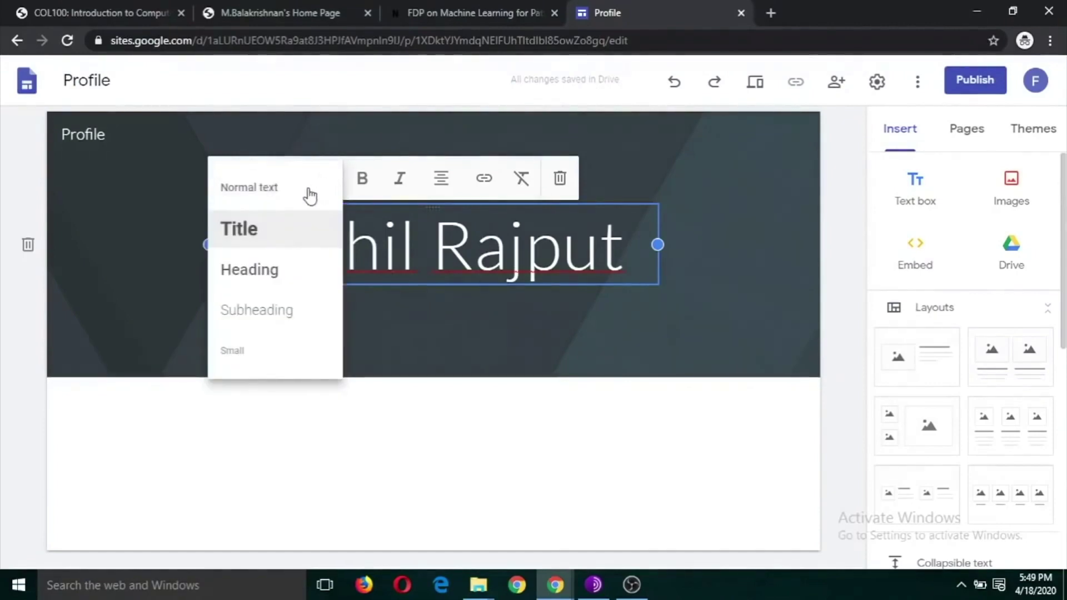
pyautogui.click(268, 274)
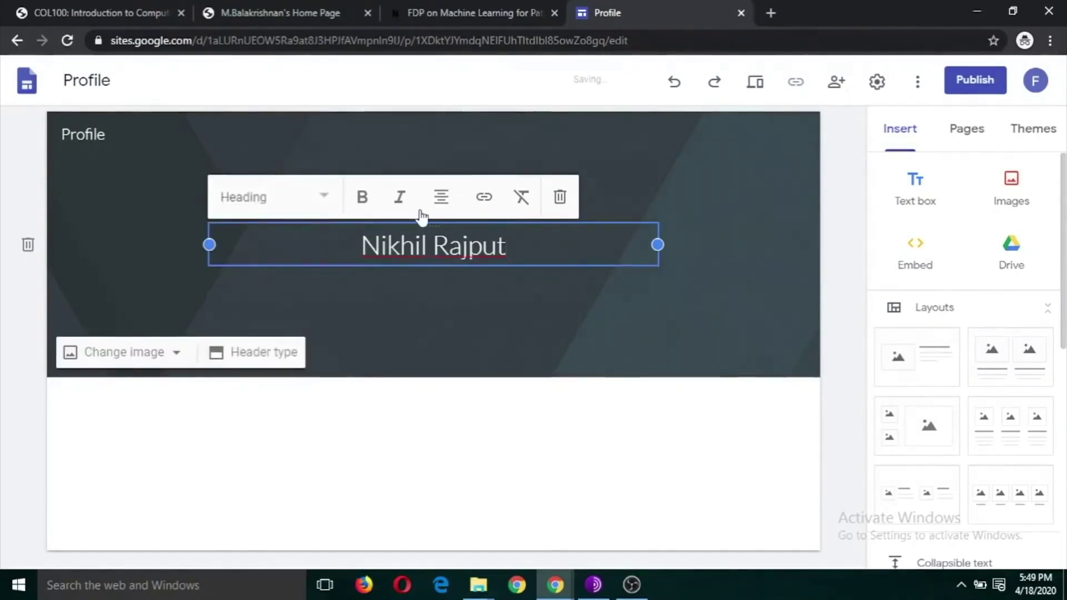
pyautogui.click(333, 202)
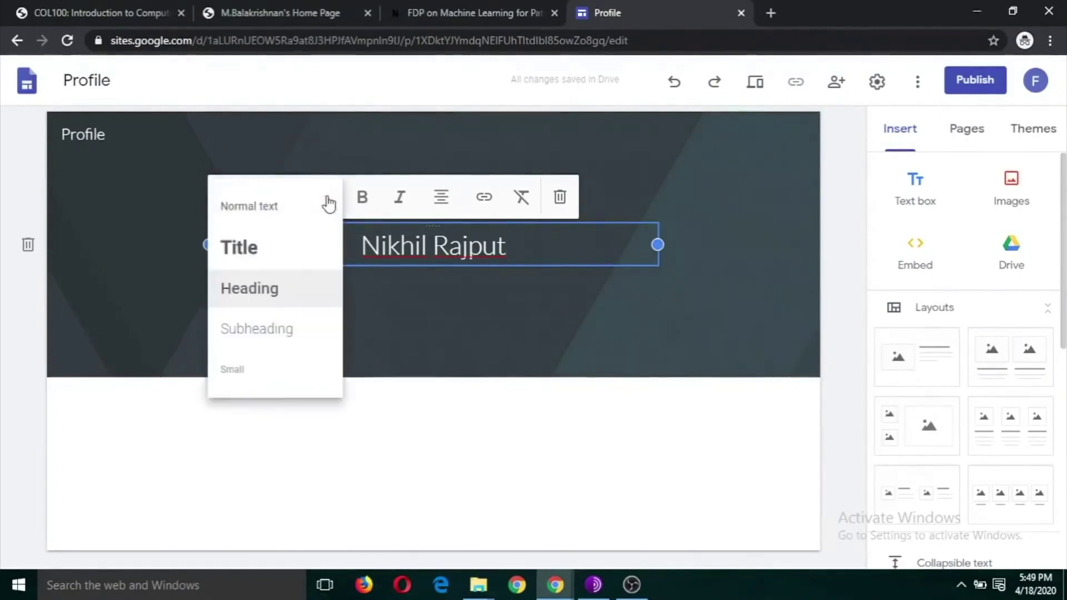
pyautogui.click(251, 248)
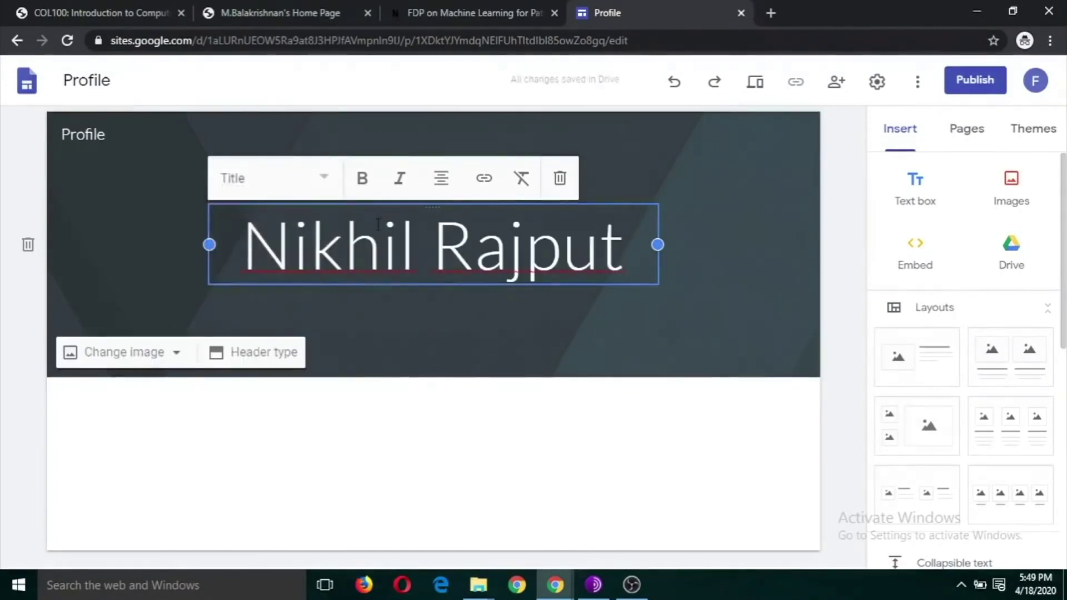
pyautogui.click(362, 179)
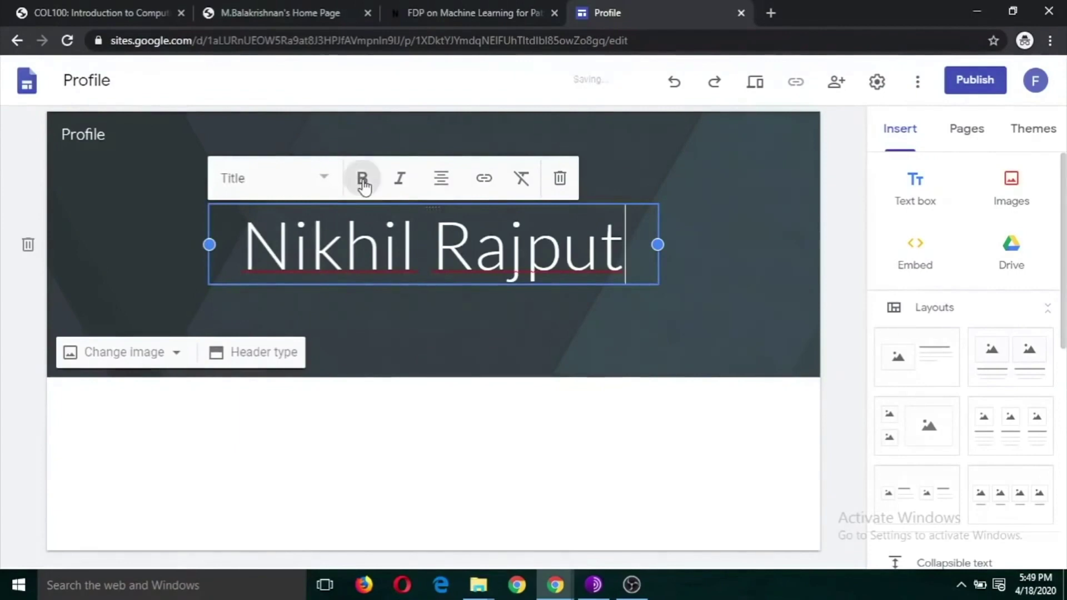
pyautogui.moveTo(242, 245); pyautogui.dragTo(627, 244)
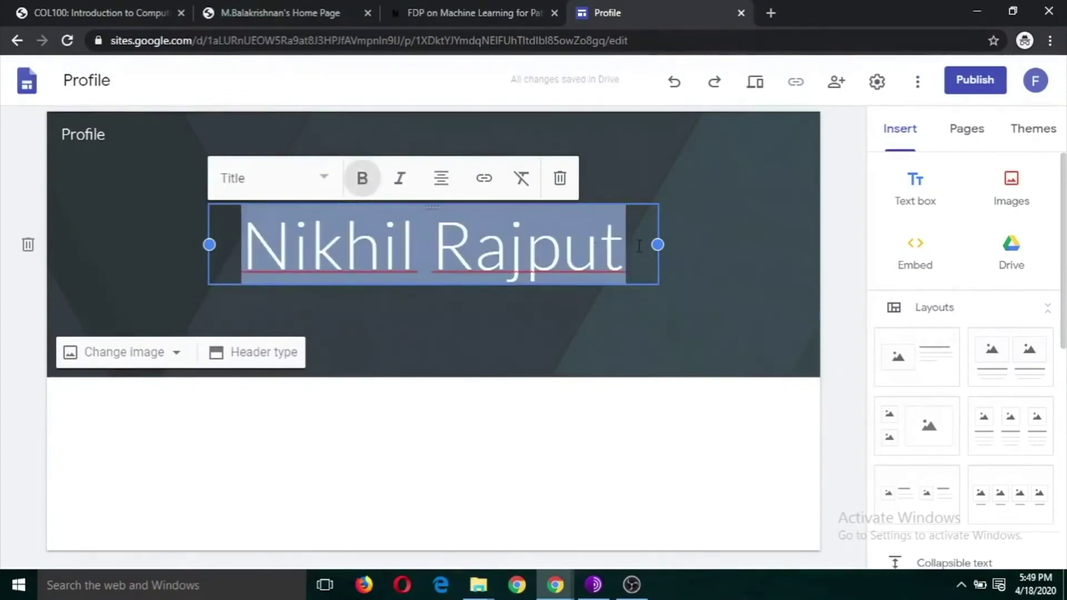
pyautogui.click(364, 183)
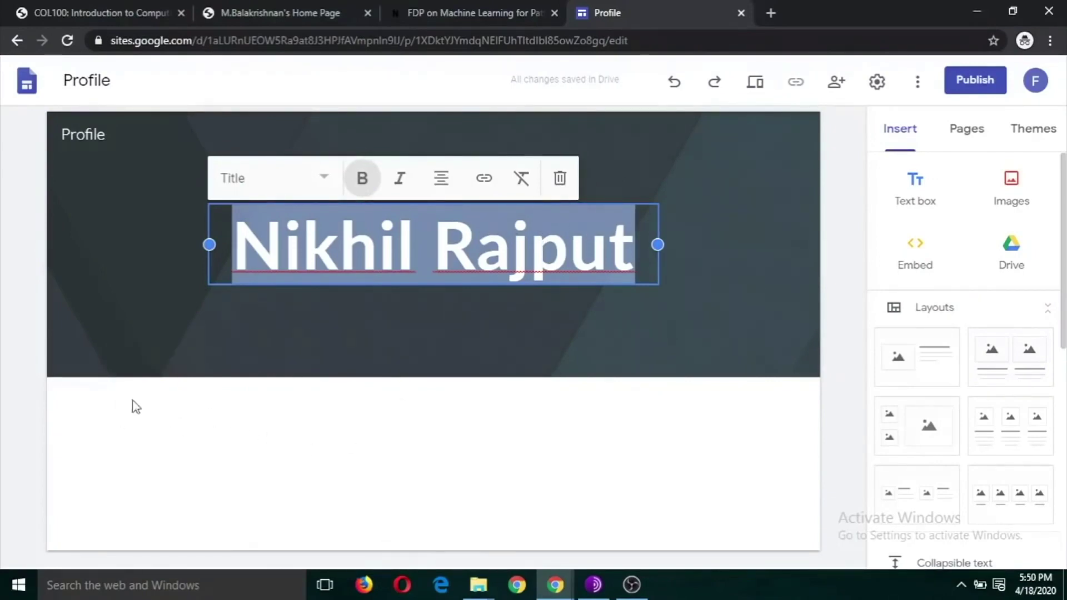
pyautogui.click(383, 425)
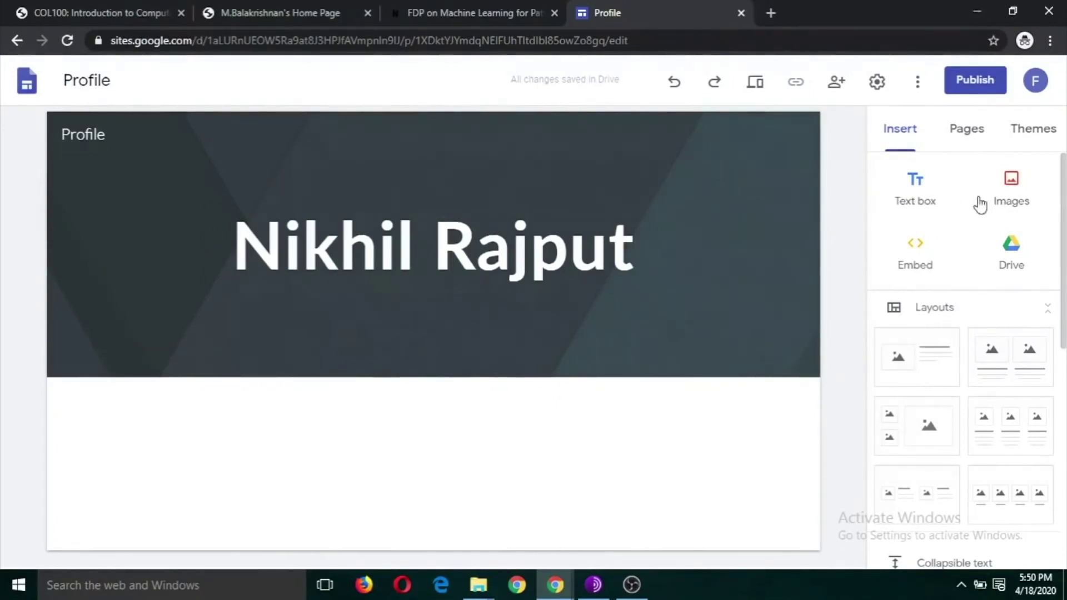
# - Upload the cat.4001 photo from the Desktop into the page
pyautogui.click(1012, 192)
pyautogui.click(988, 248)
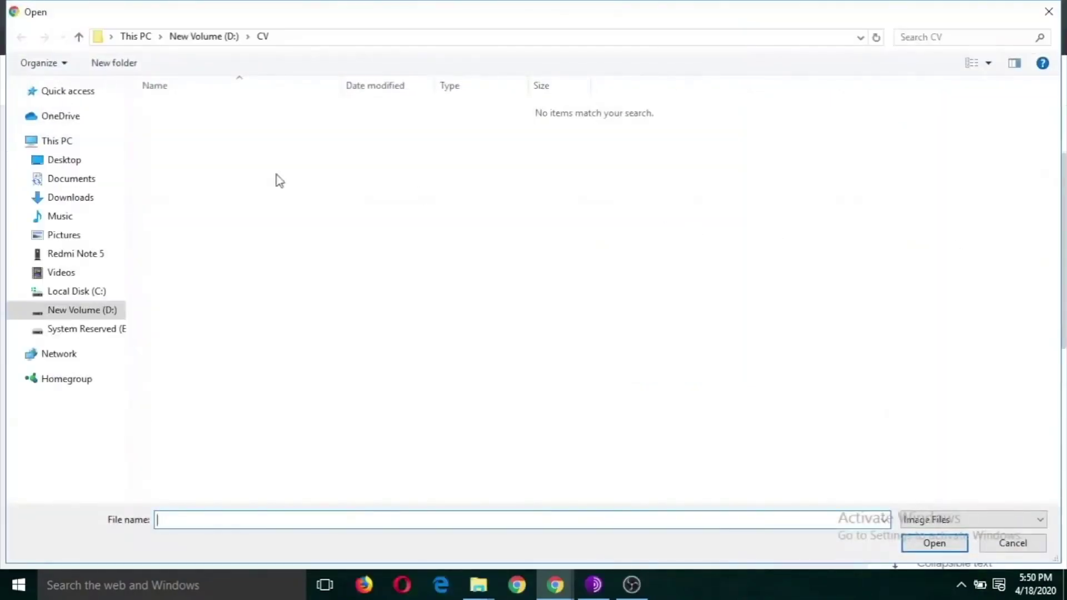
pyautogui.click(62, 161)
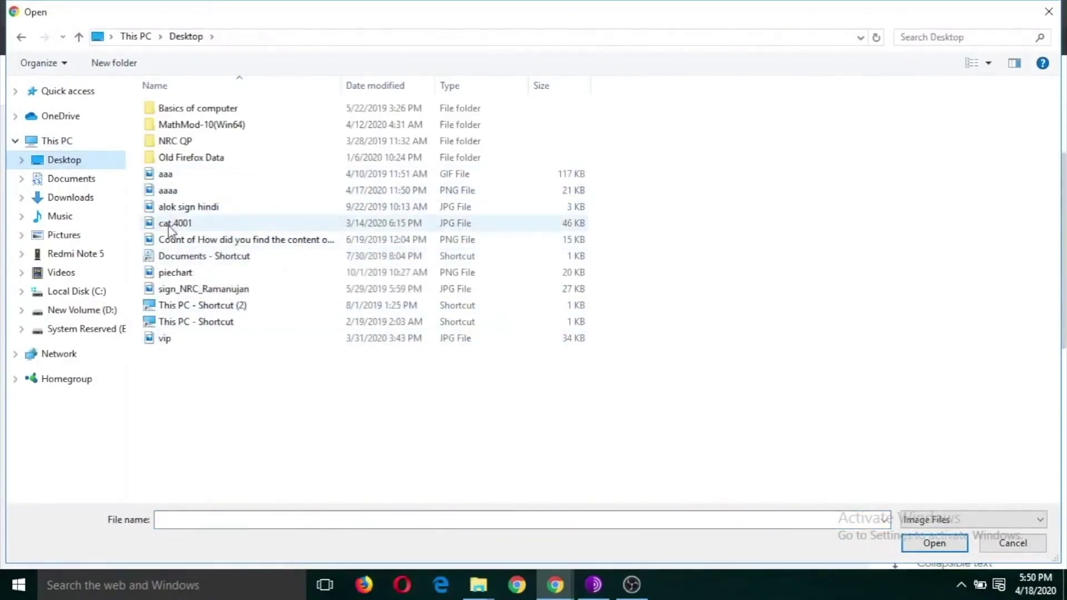
pyautogui.click(169, 228)
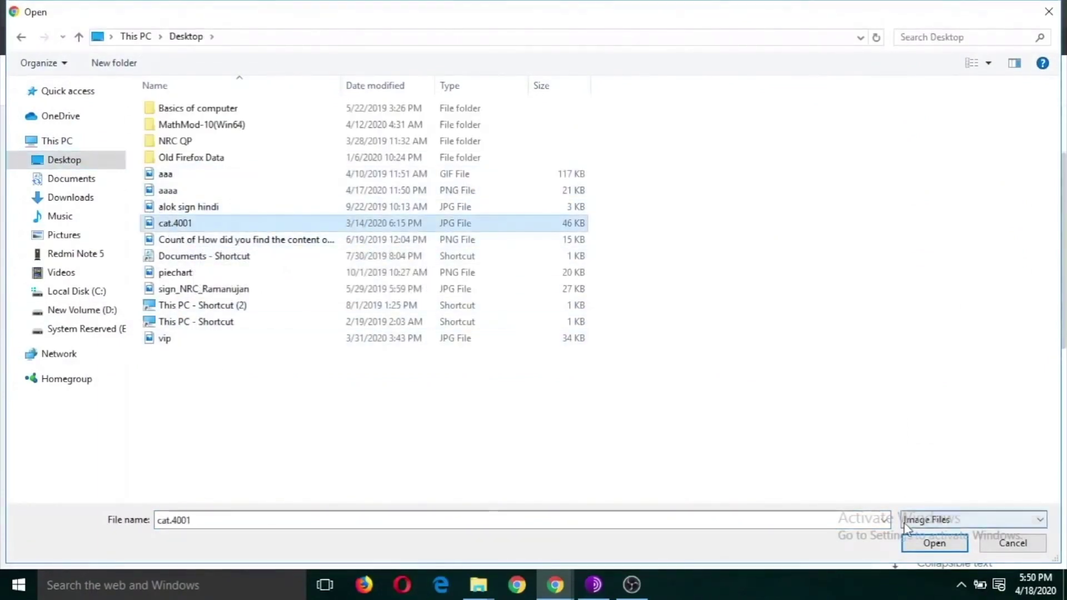
pyautogui.click(936, 544)
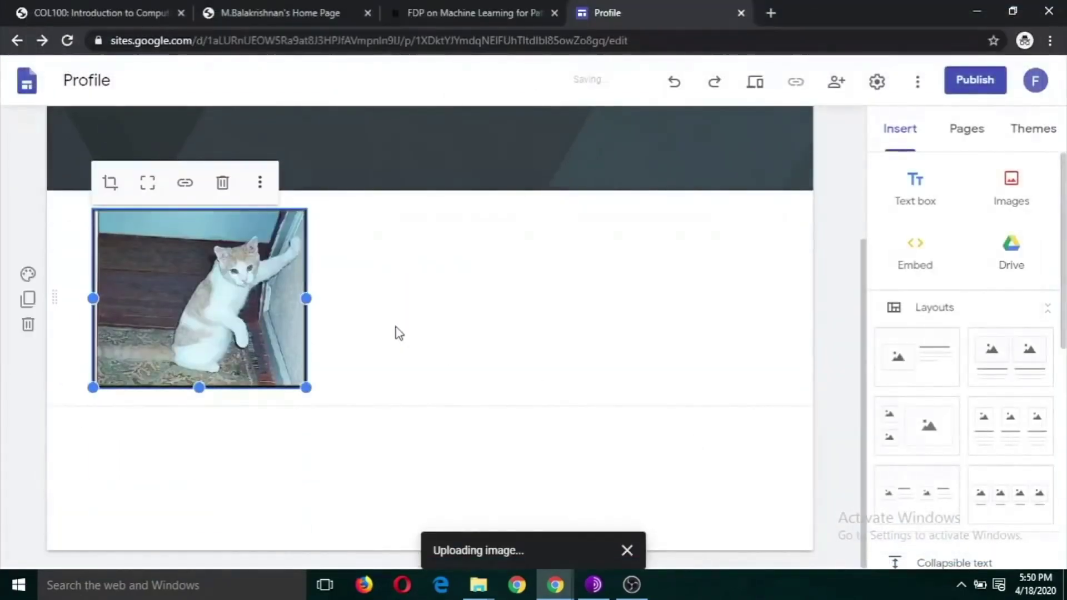
# - Shrink the cat photo to a small picture below the name header
pyautogui.moveTo(306, 388); pyautogui.dragTo(193, 331)
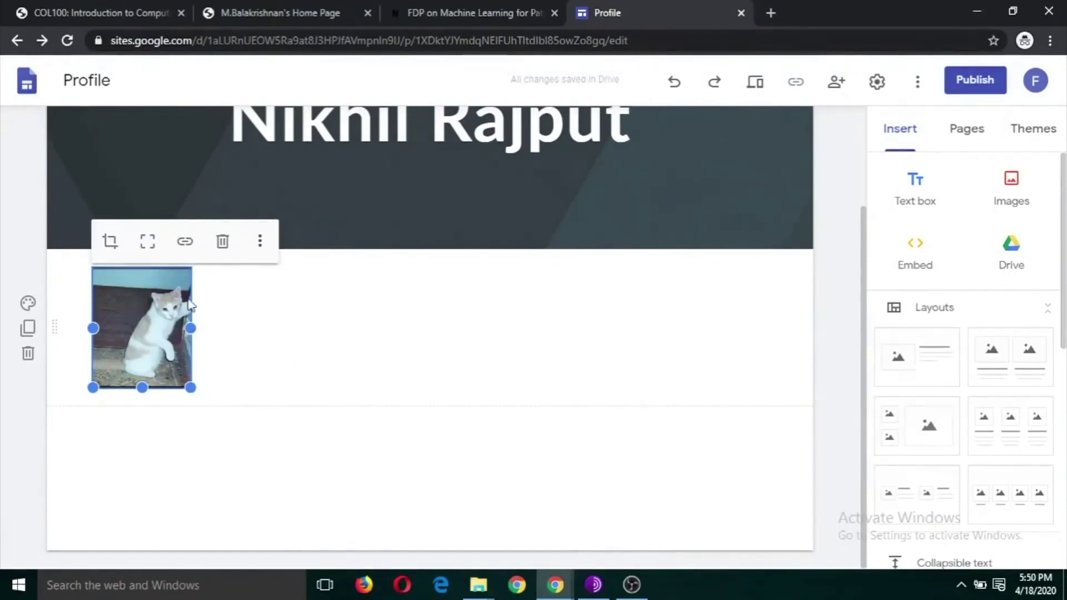
pyautogui.click(298, 324)
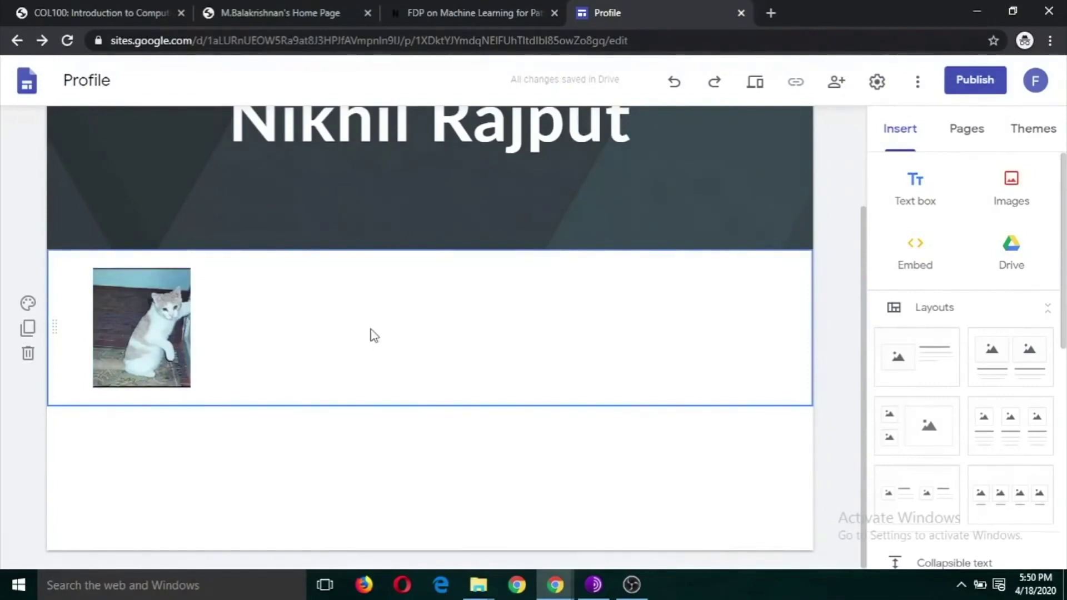
pyautogui.click(395, 462)
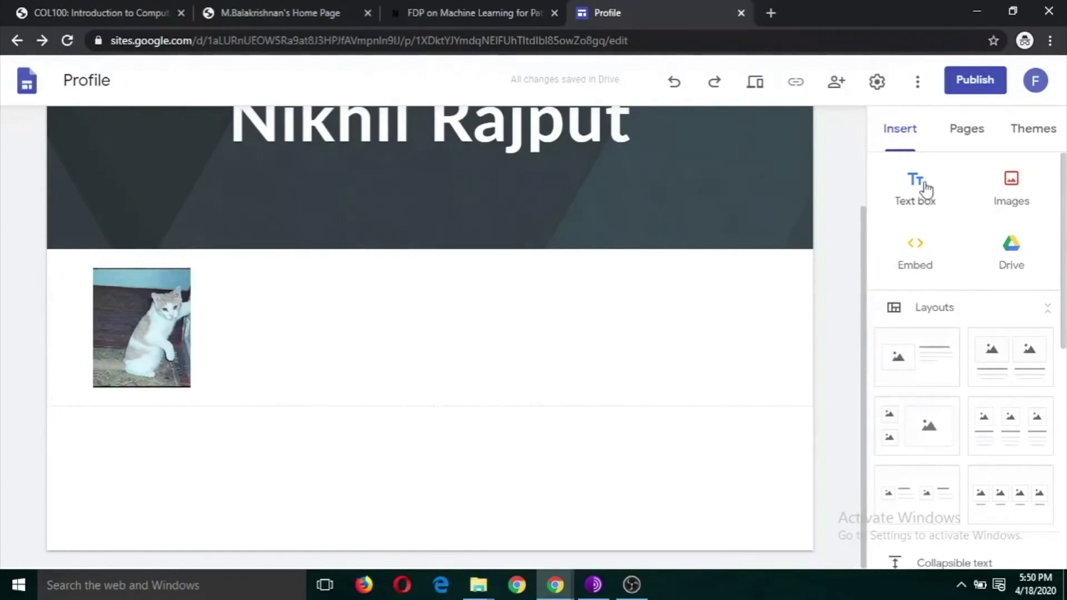
# - Add a text box reading 'Teaching' with bullets for Discrete Mathematics and Computer Architecture
pyautogui.click(920, 186)
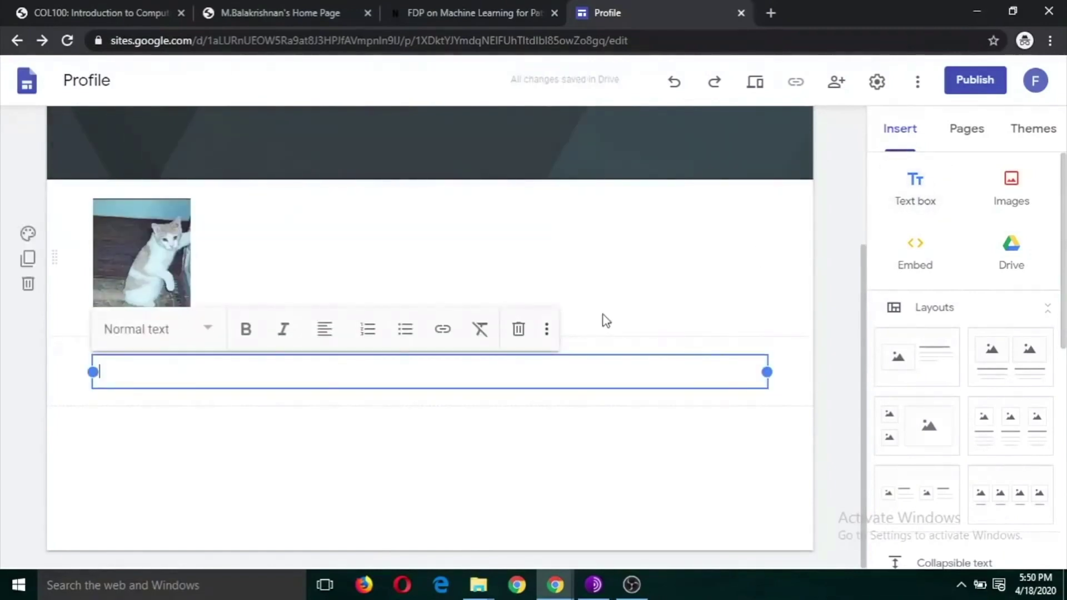
pyautogui.write('T')
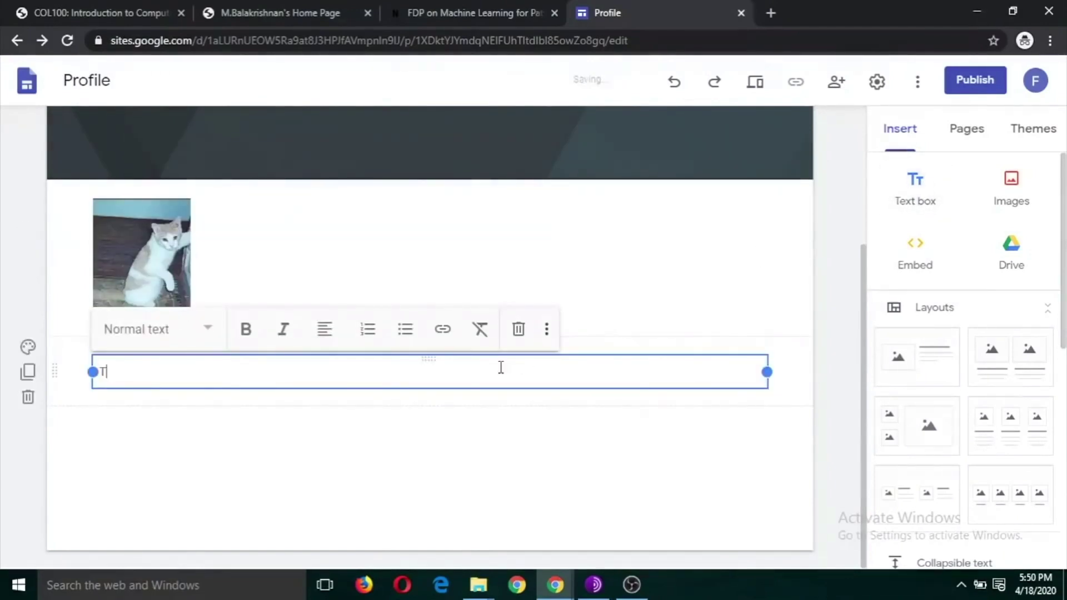
pyautogui.write('eaching')
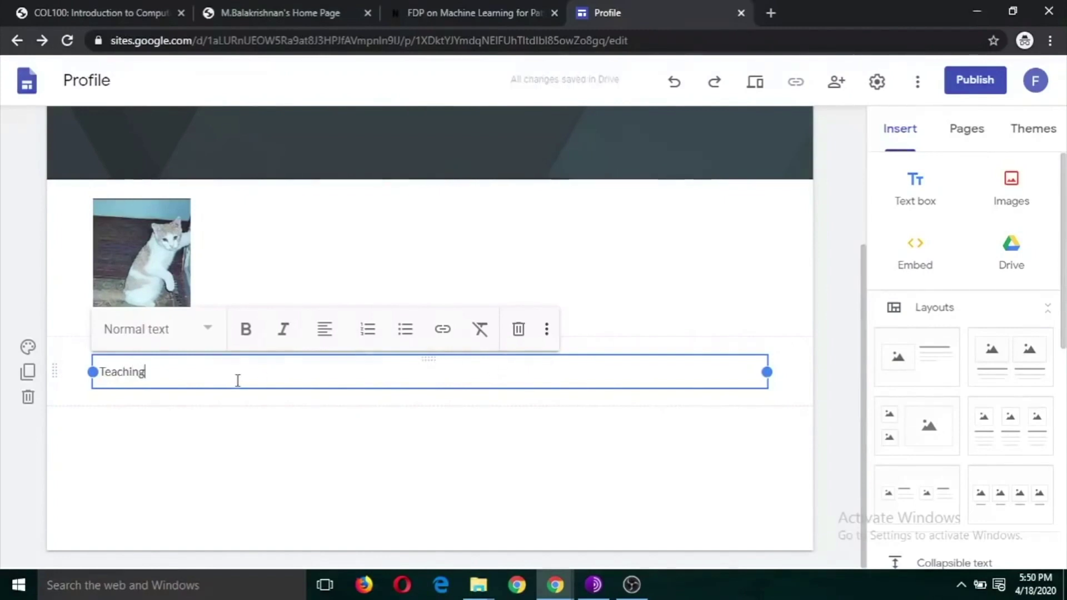
pyautogui.press('Return')
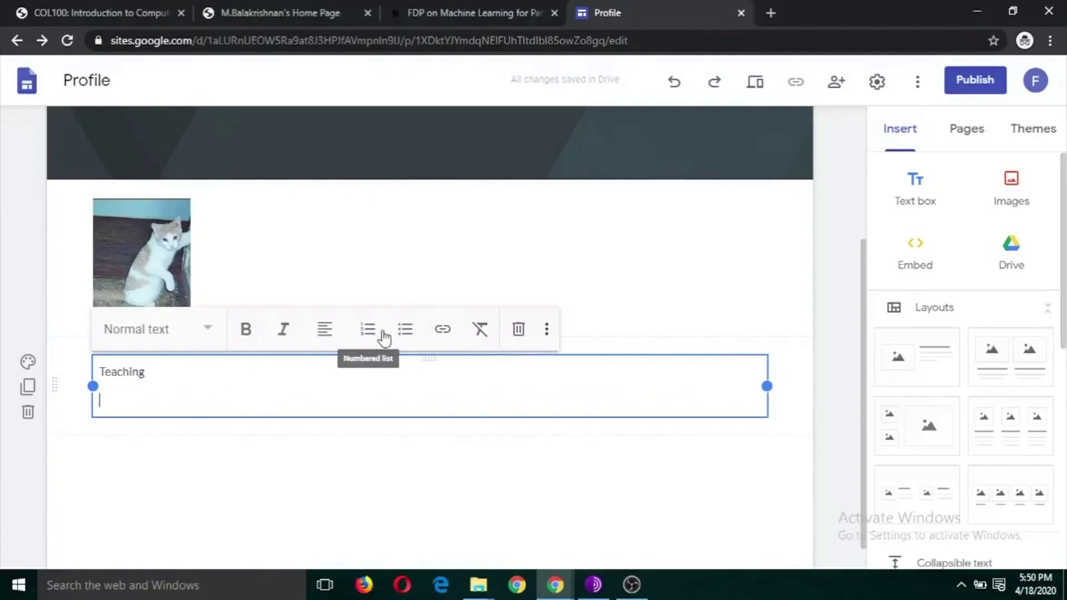
pyautogui.click(410, 332)
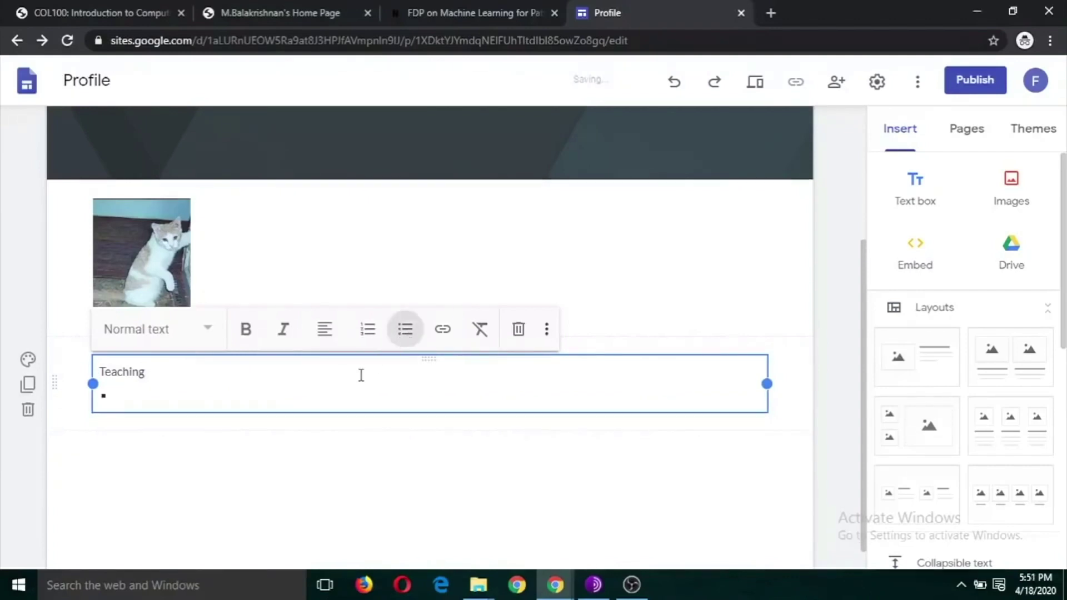
pyautogui.write('Discrete Mathematics')
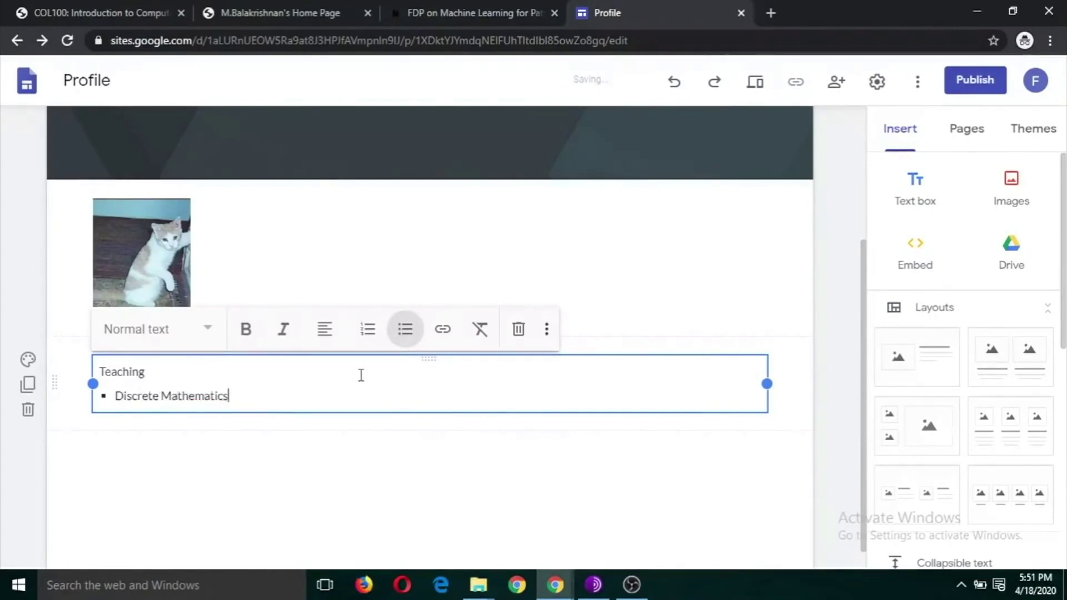
pyautogui.press('Return')
pyautogui.write('Com')
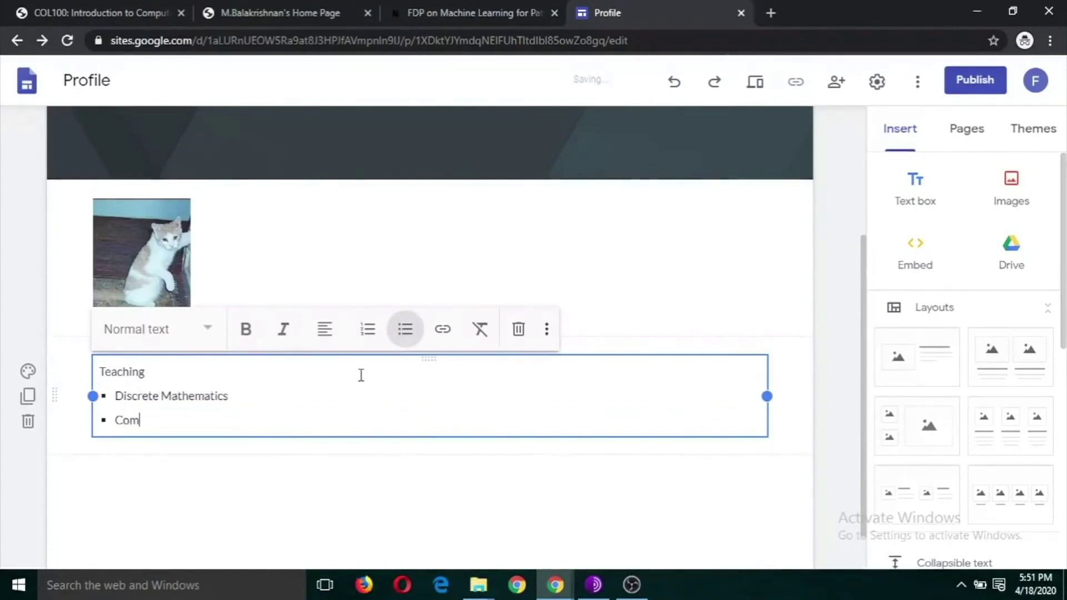
pyautogui.write('puter Archti')
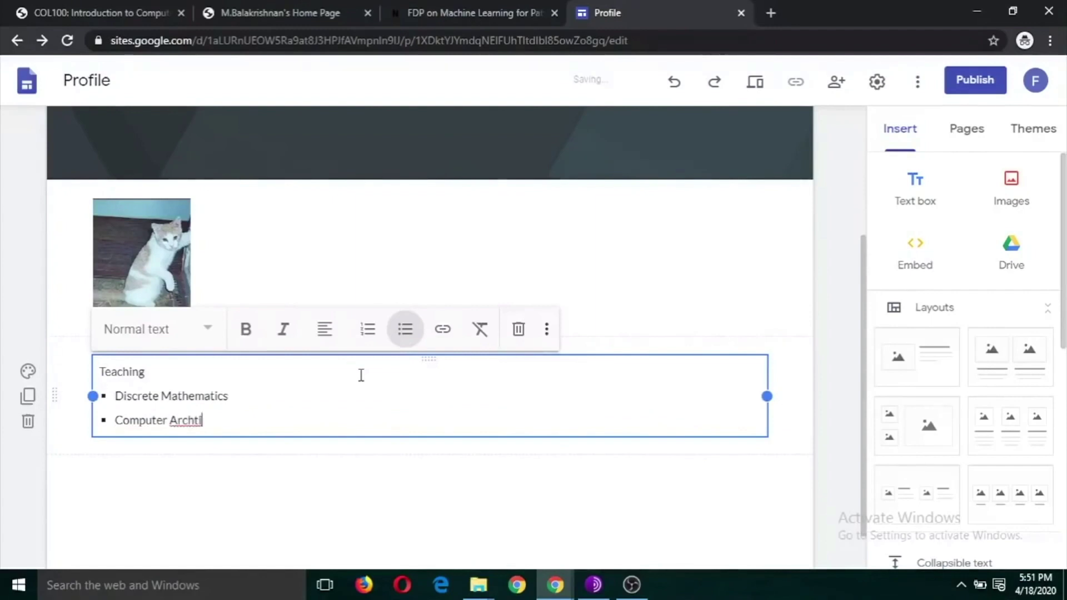
pyautogui.press('BackSpace')
pyautogui.press('BackSpace')
pyautogui.write('itecture')
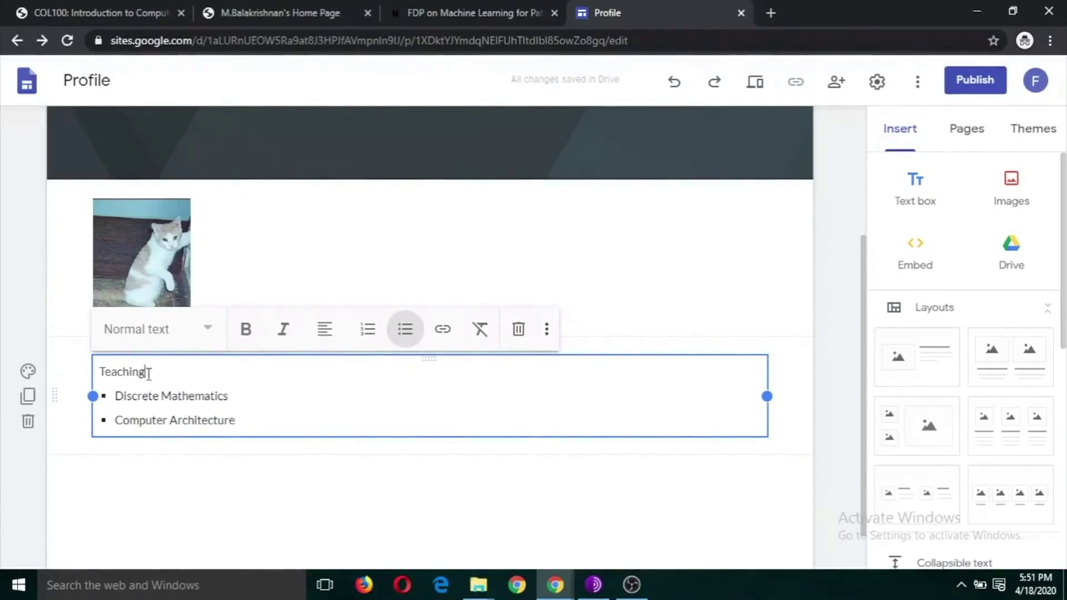
# - Apply the Heading style to the word 'Teaching'
pyautogui.moveTo(149, 373); pyautogui.dragTo(98, 372)
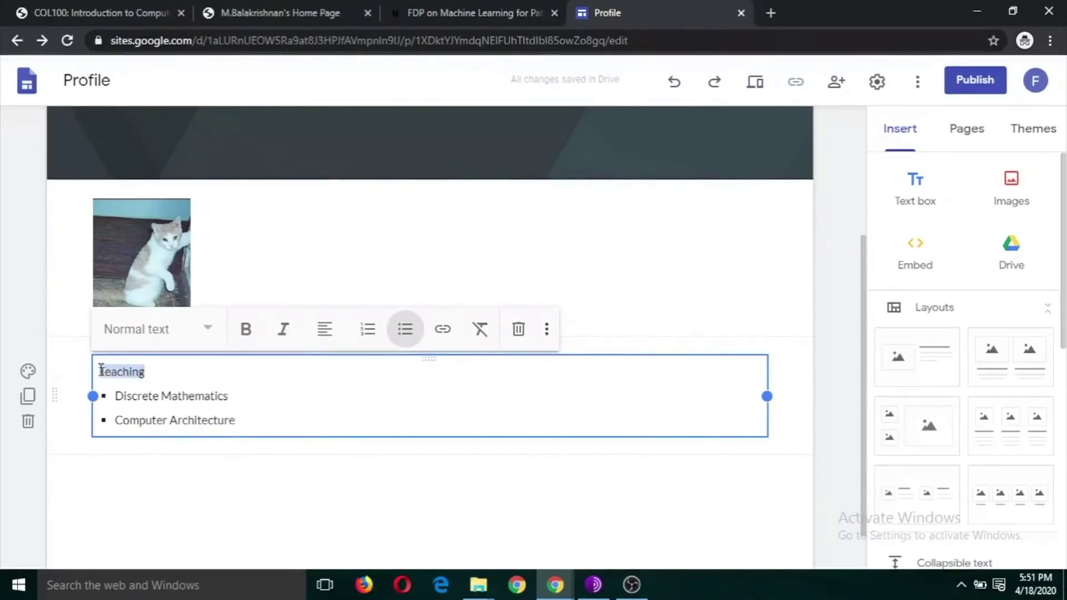
pyautogui.click(206, 338)
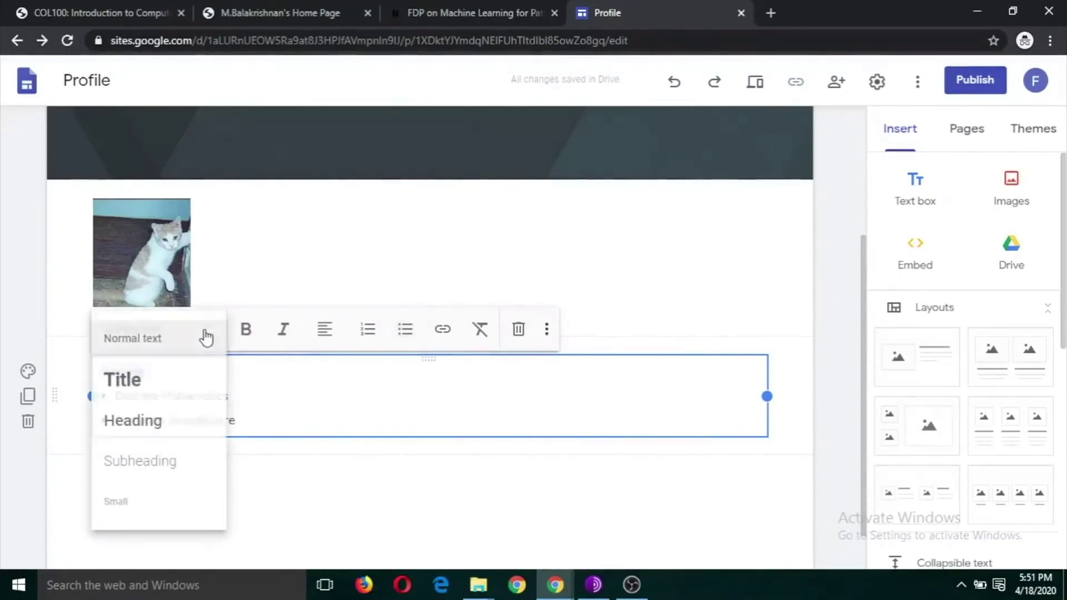
pyautogui.click(148, 416)
pyautogui.click(274, 409)
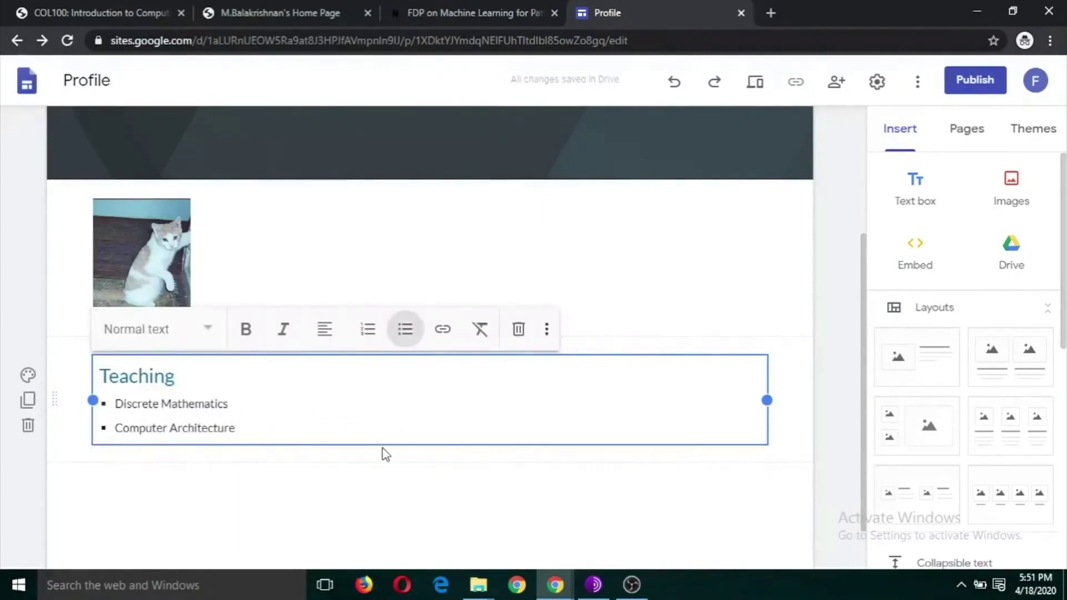
pyautogui.click(353, 515)
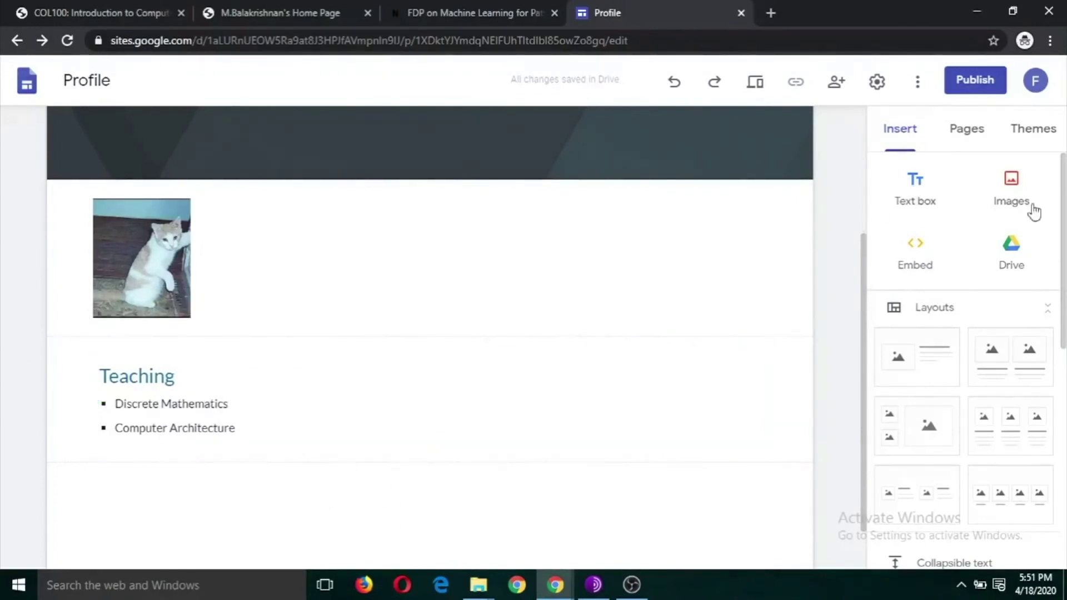
# - Add a new text box titled 'Research' below the Teaching section
pyautogui.scroll(-1, 1064, 226)
pyautogui.scroll(1, 1064, 228)
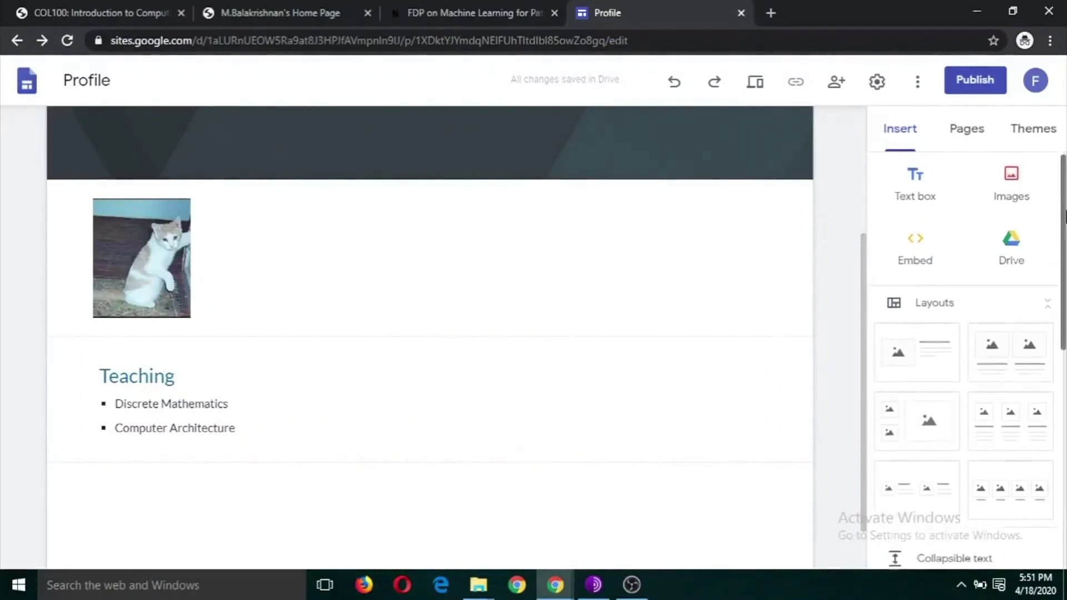
pyautogui.click(915, 189)
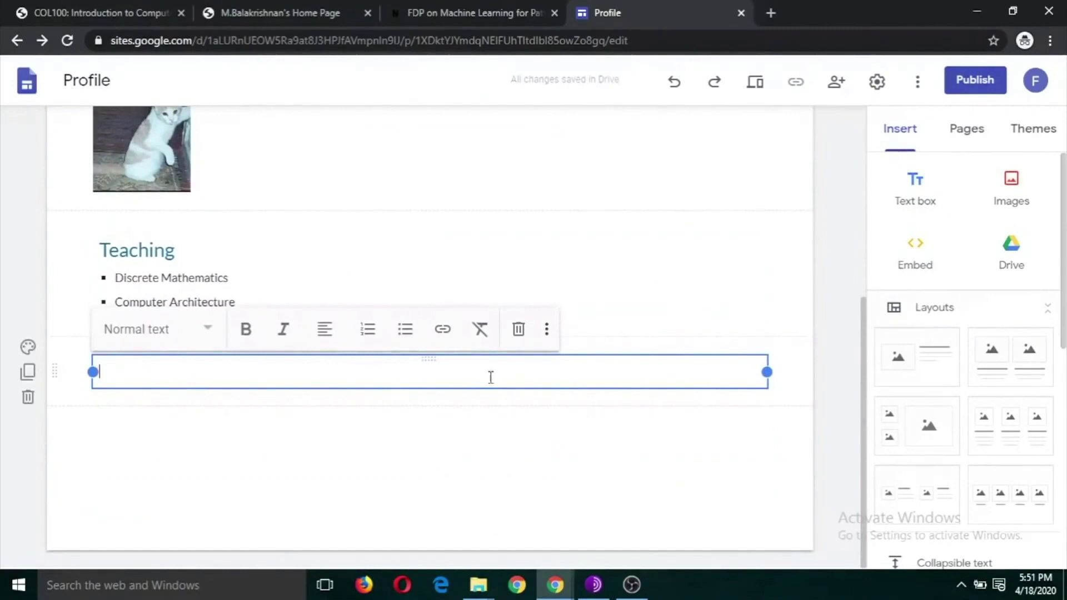
pyautogui.write('Researc')
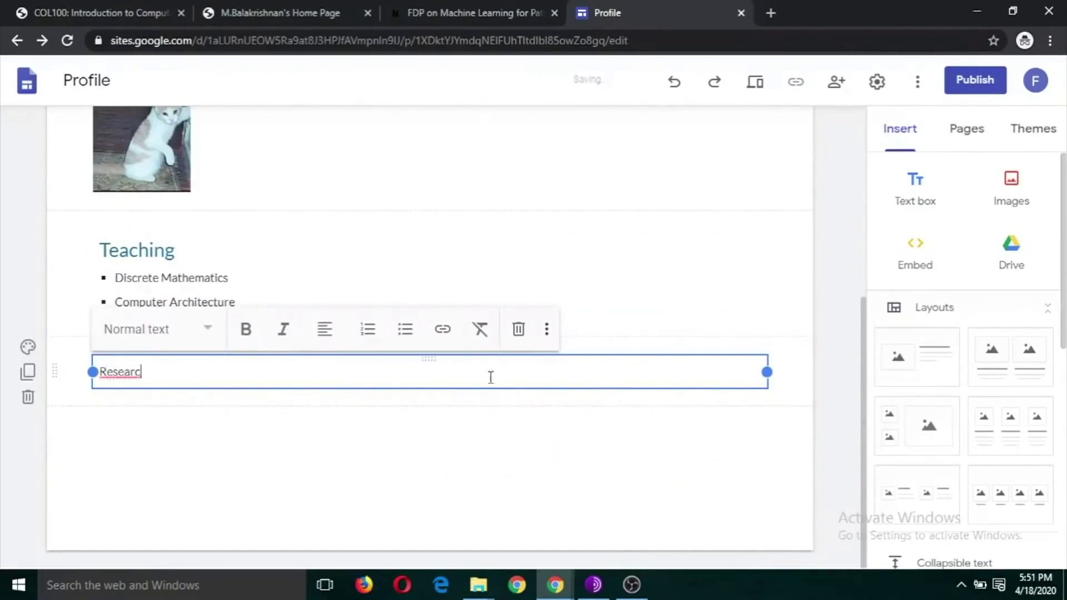
pyautogui.write('h')
pyautogui.press('Return')
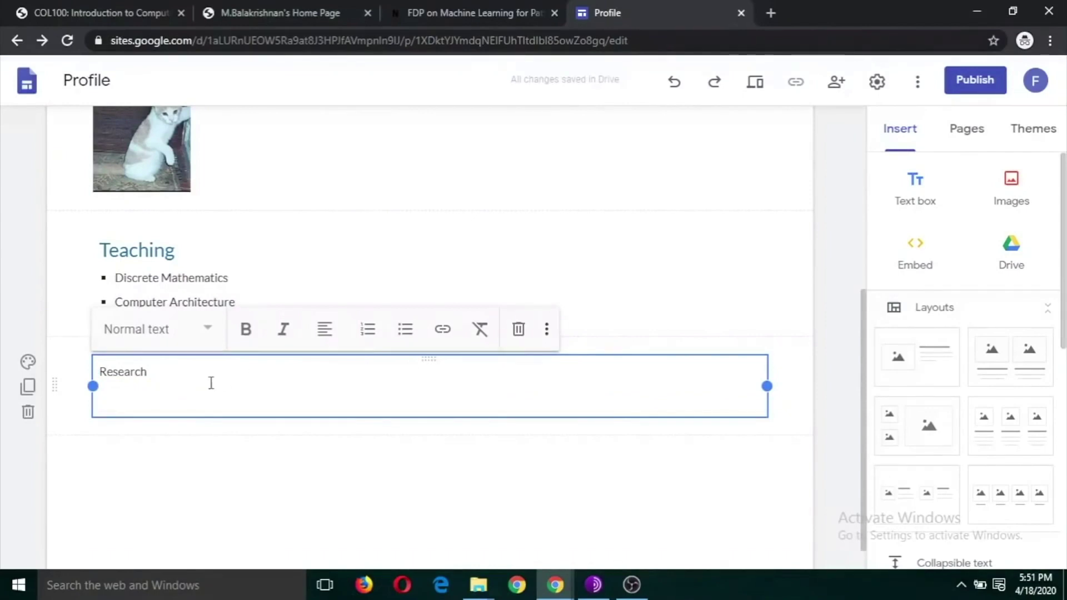
# - Add a numbered list: the MOOCs survey in Journal of education technology, then 'dfs'
pyautogui.click(366, 331)
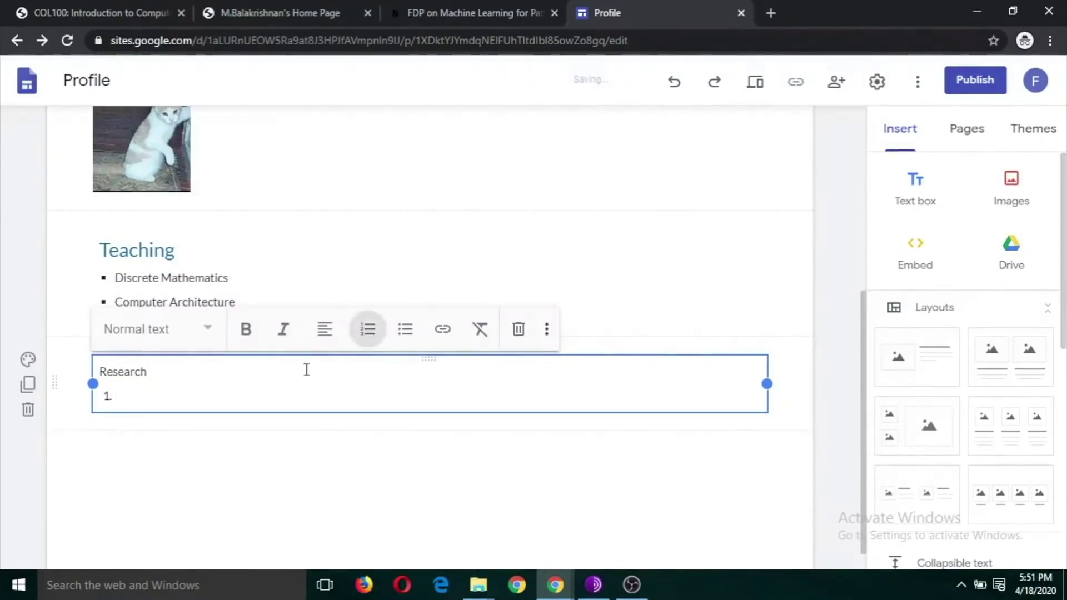
pyautogui.write('S')
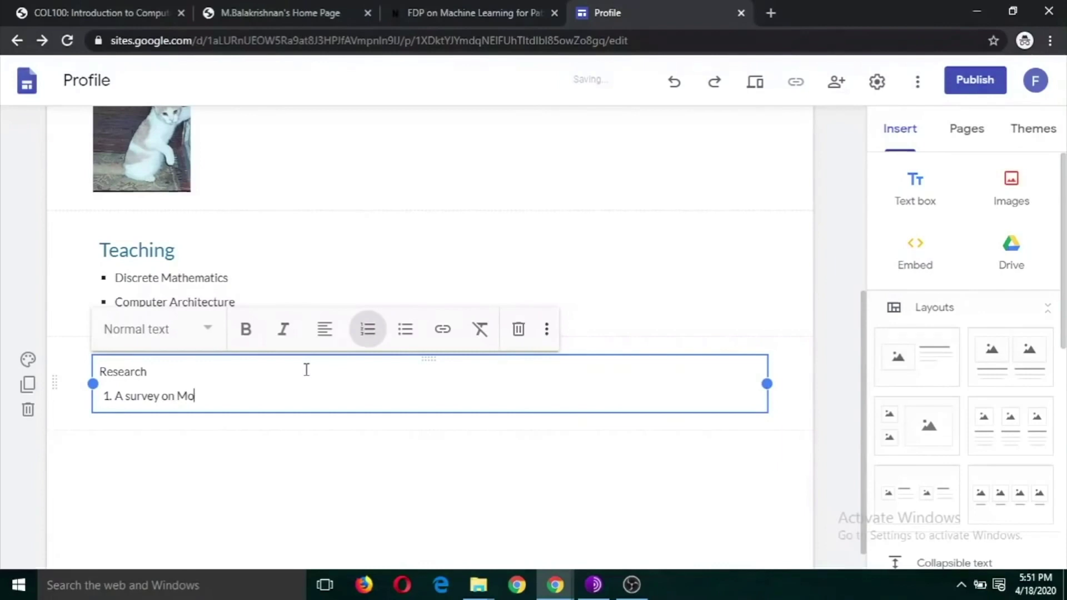
pyautogui.press('BackSpace')
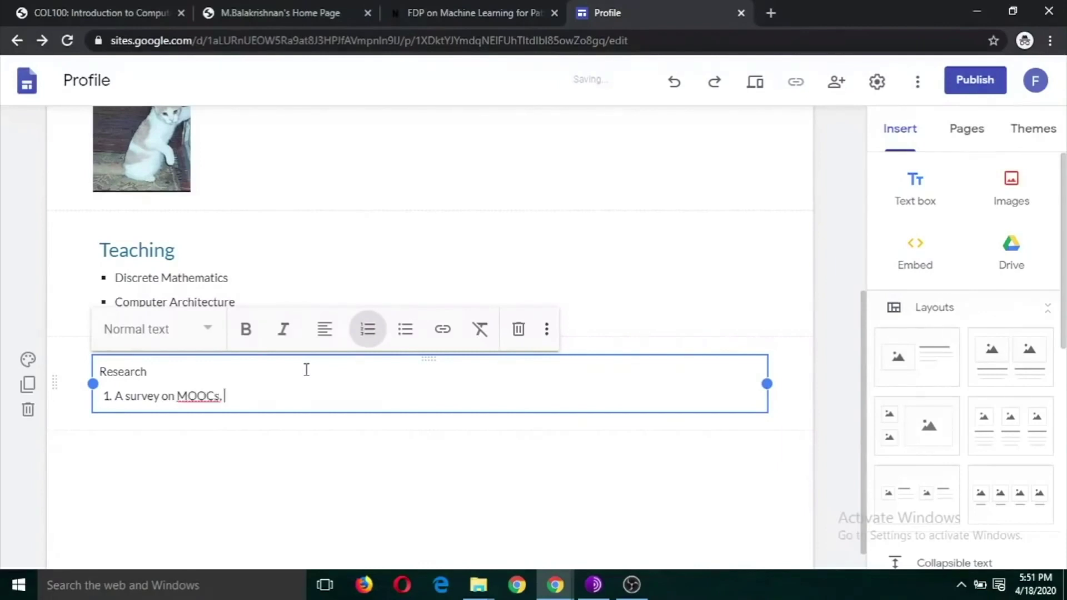
pyautogui.write('Journal of Ded')
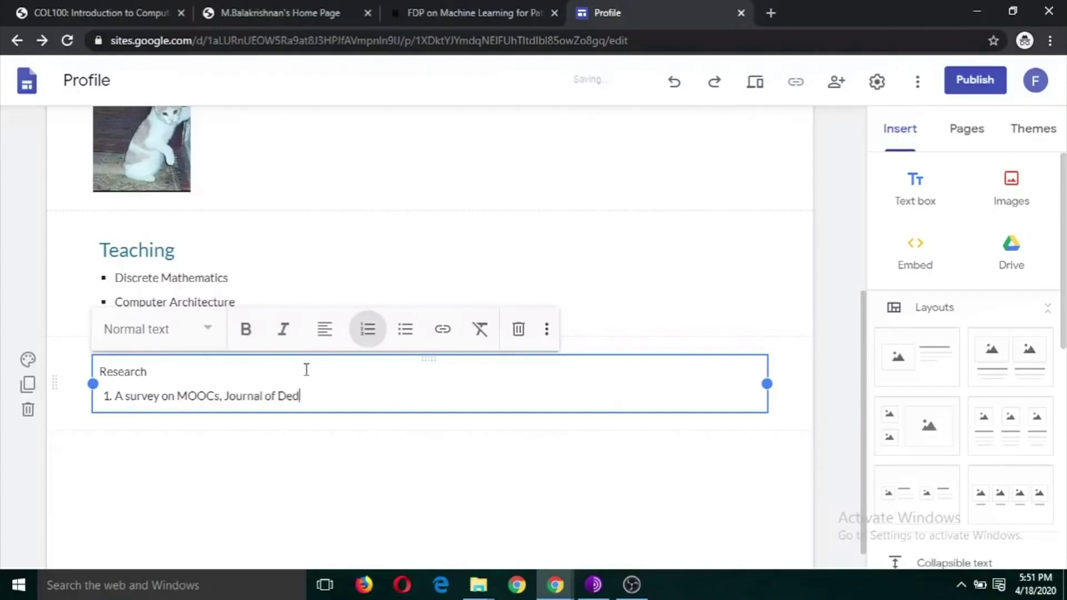
pyautogui.write('e')
pyautogui.write('ucation te')
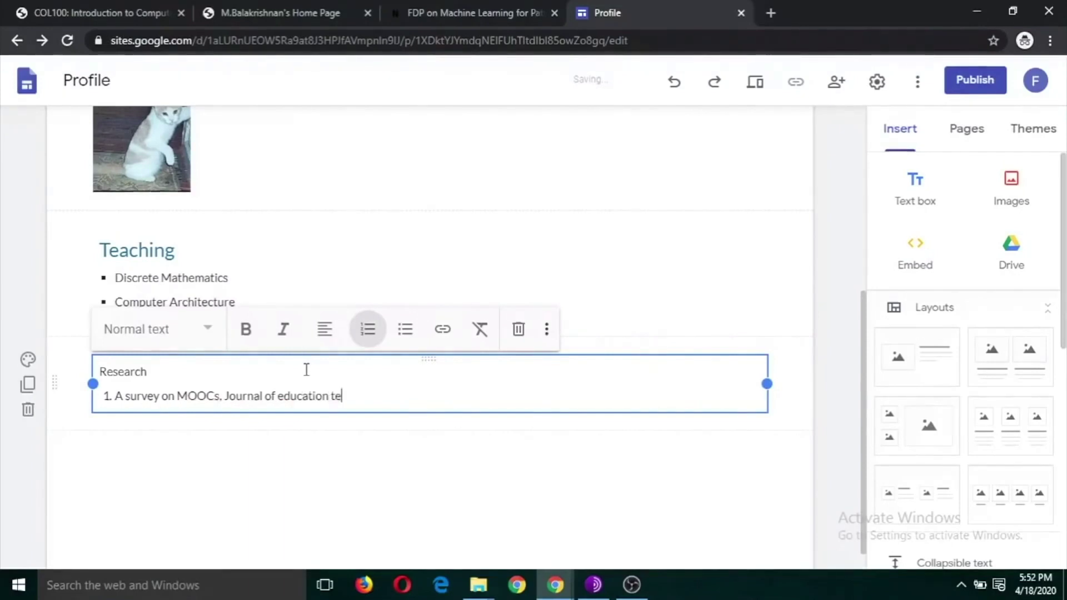
pyautogui.write('chnology')
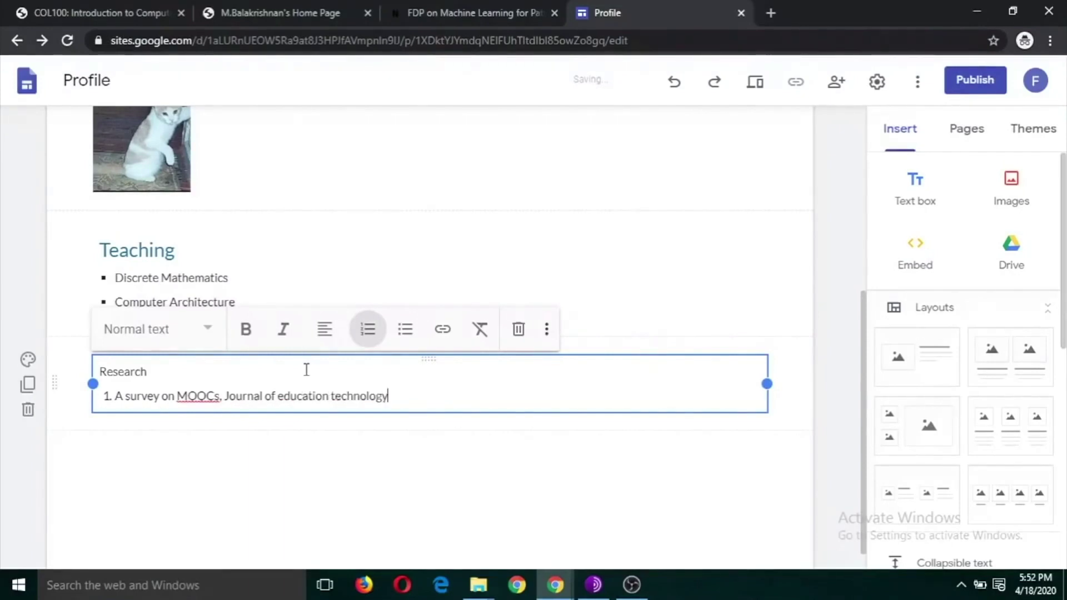
pyautogui.press('Return')
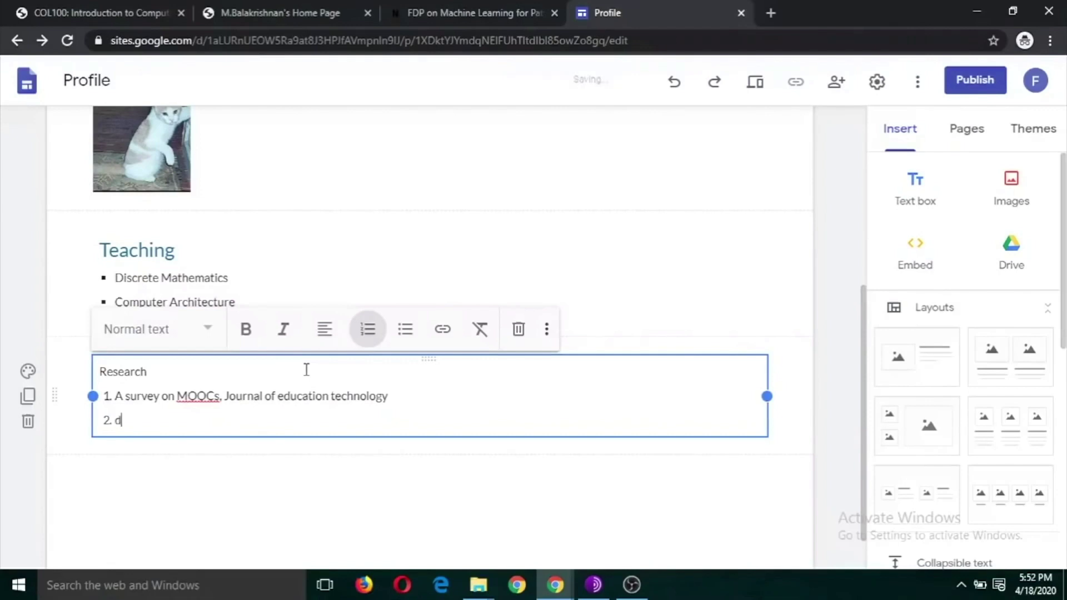
pyautogui.write('dfs')
pyautogui.press('Return')
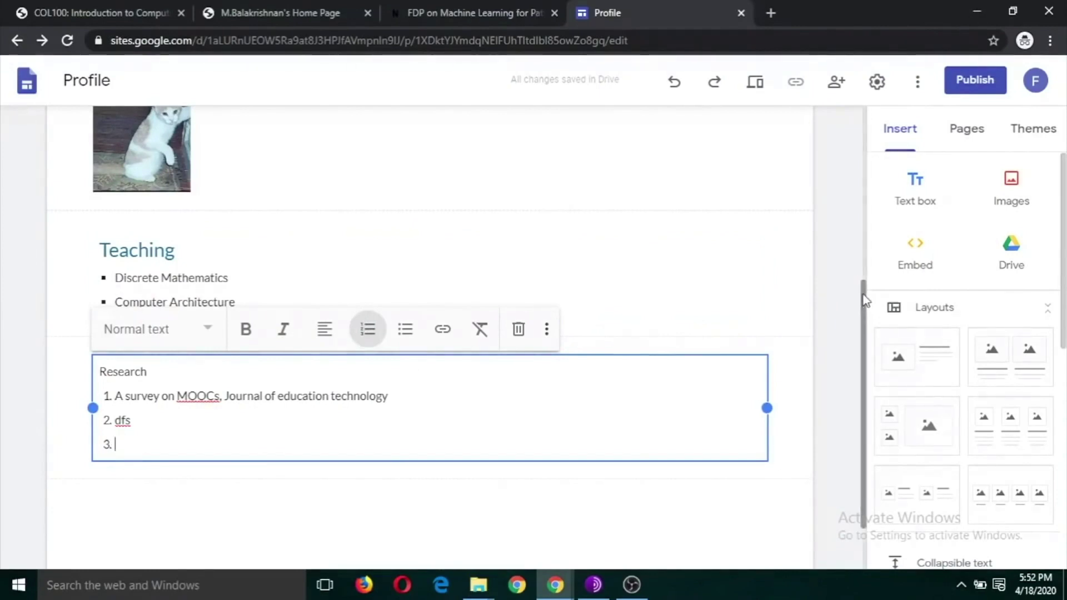
pyautogui.moveTo(865, 300); pyautogui.dragTo(863, 313)
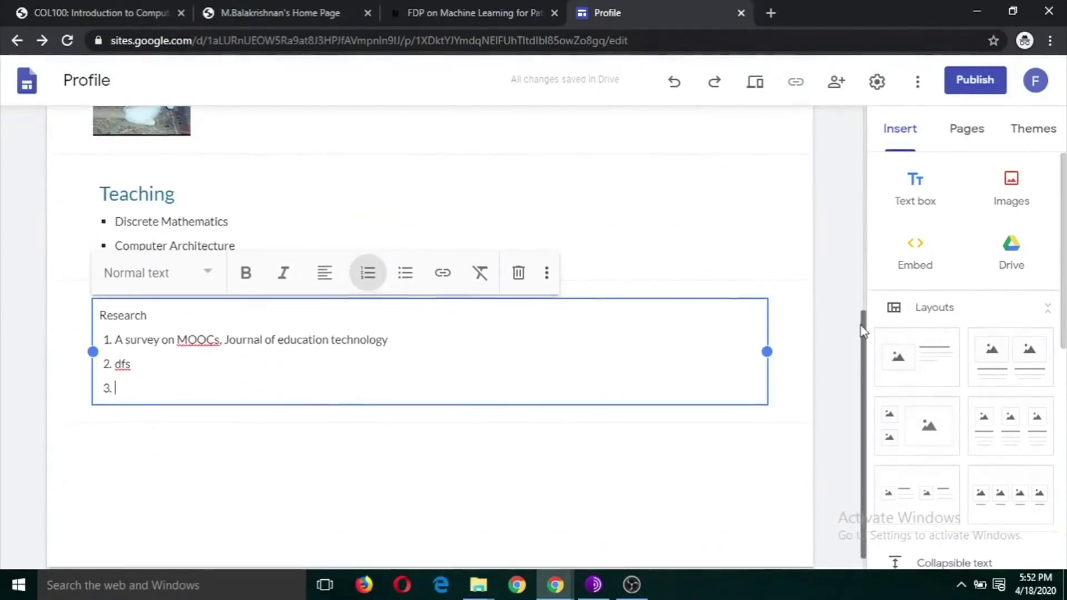
# - Add an 'Educational Qualification' text box with bullets 'PhD from JNU' and 'M.Tech'
pyautogui.click(916, 189)
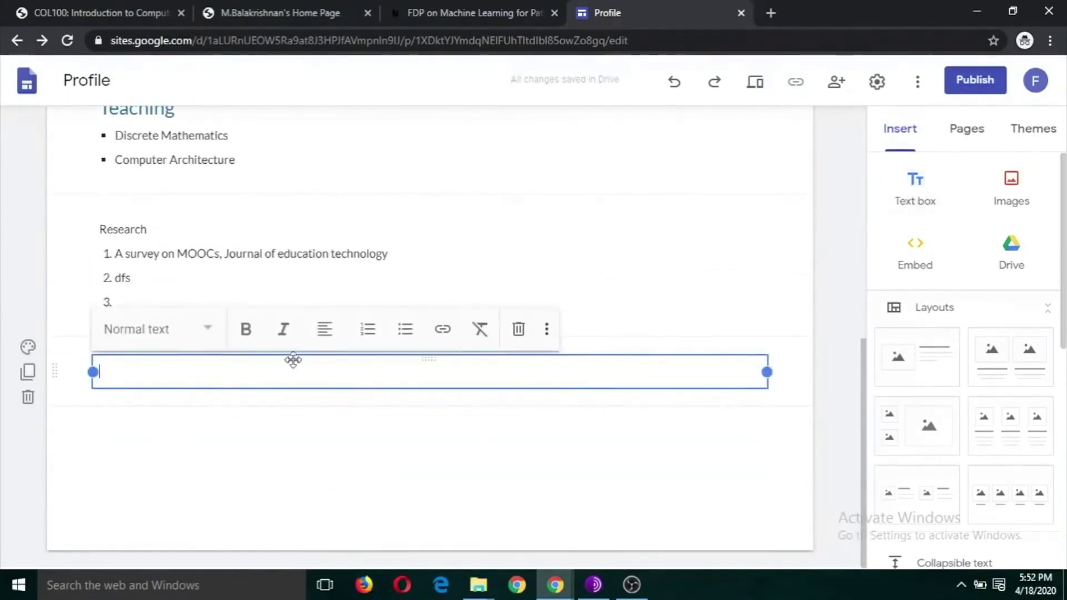
pyautogui.write('E')
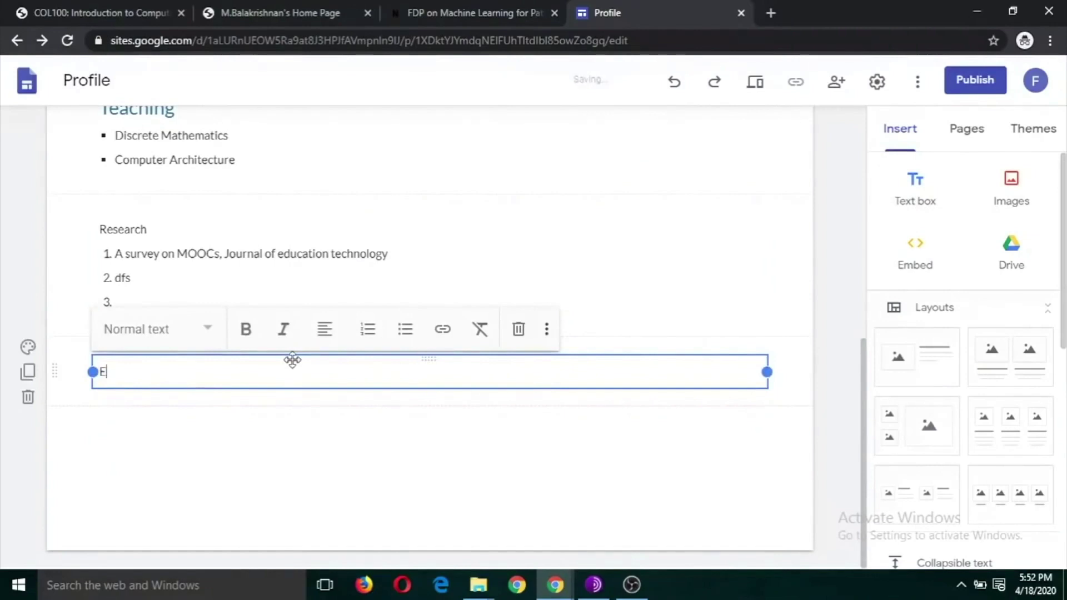
pyautogui.write('ducational Qualificati')
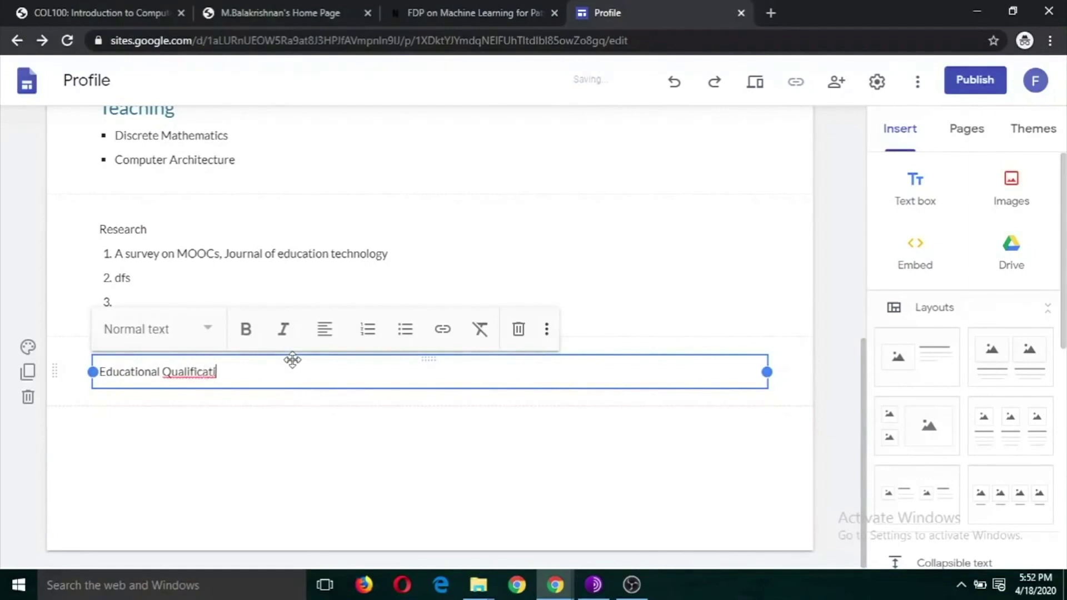
pyautogui.write('on')
pyautogui.press('Return')
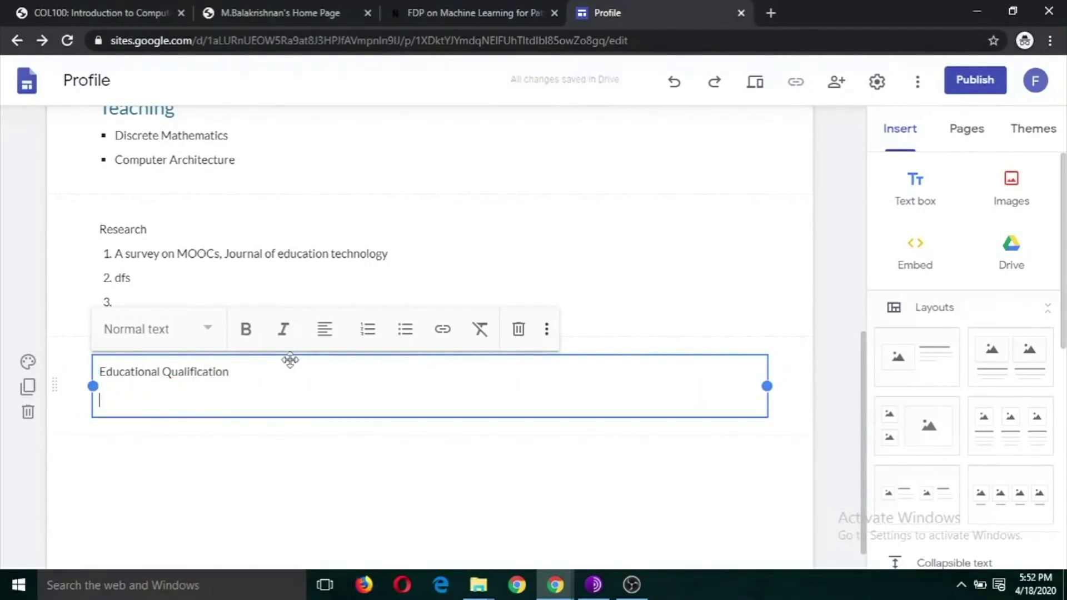
pyautogui.click(408, 332)
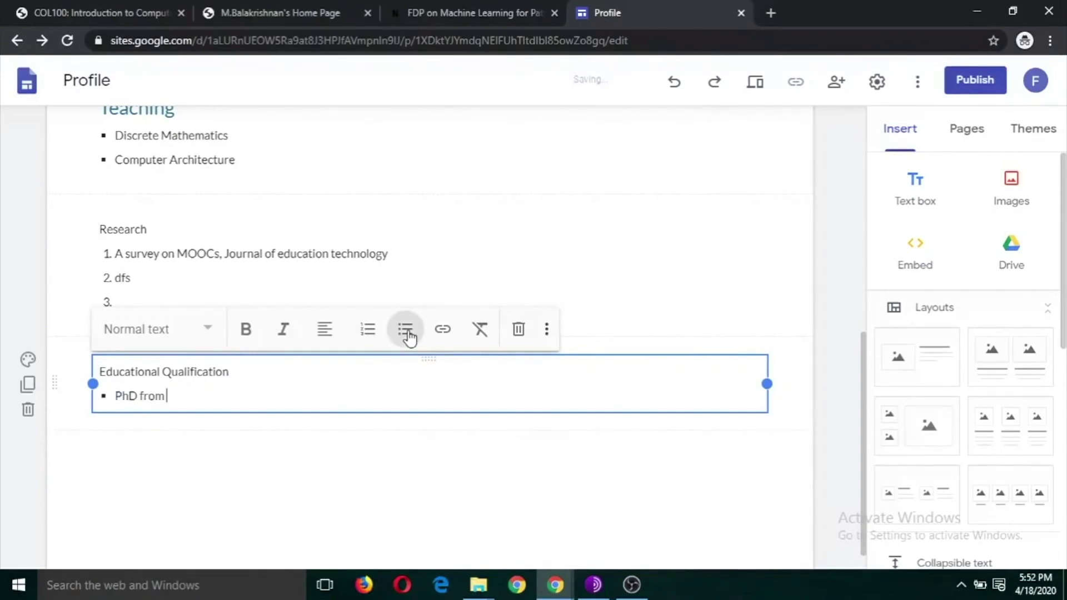
pyautogui.write('PhD from JNU')
pyautogui.press('Return')
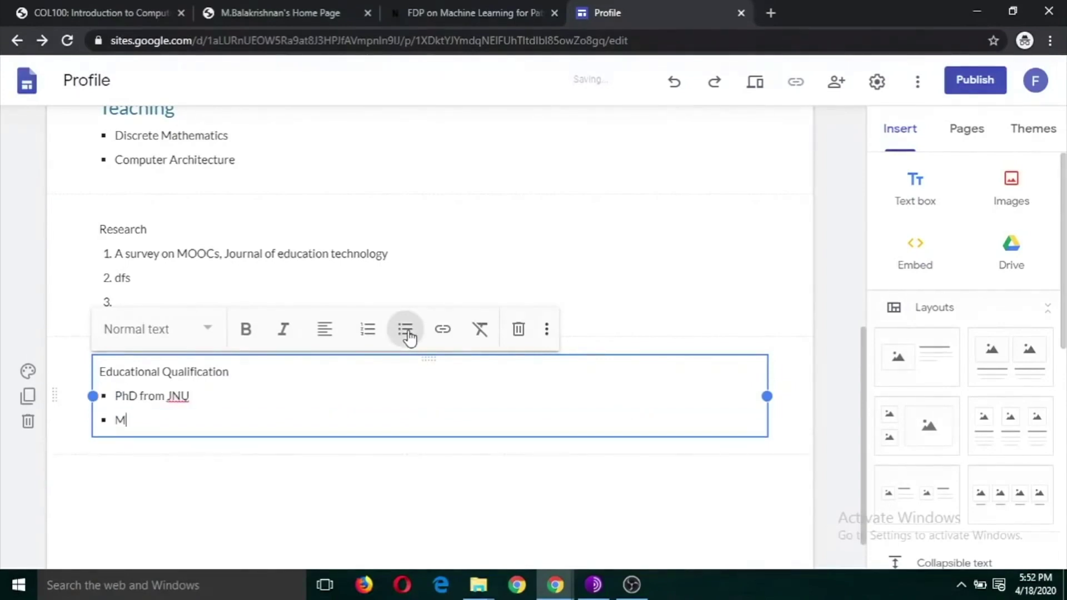
pyautogui.write('M.Tech')
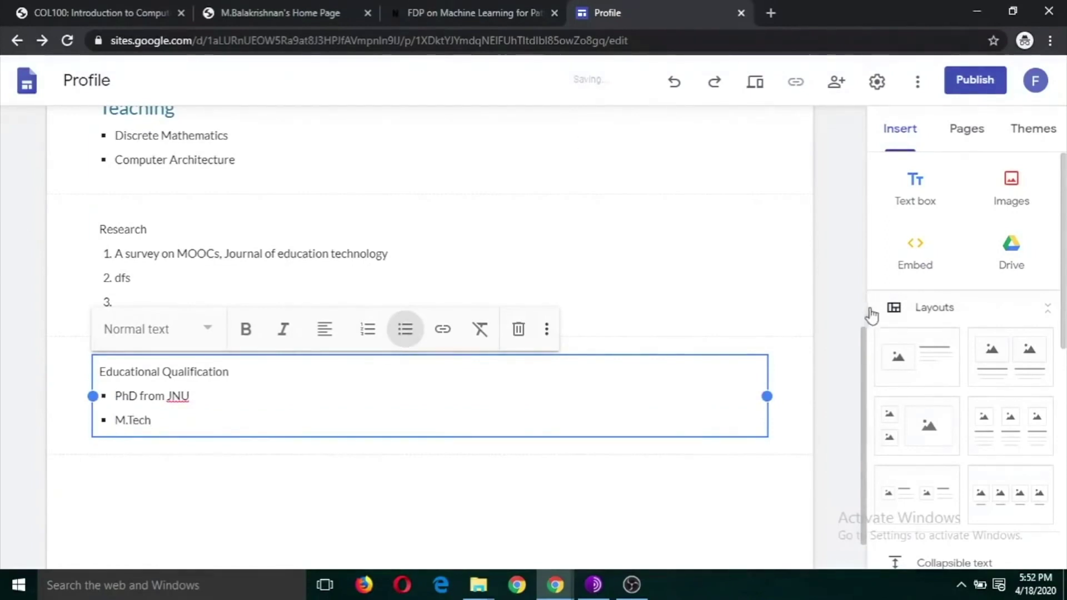
pyautogui.moveTo(867, 356); pyautogui.dragTo(866, 148)
# - Drag the name title text box from the header banner down beside the cat photo
pyautogui.click(496, 214)
pyautogui.click(496, 214)
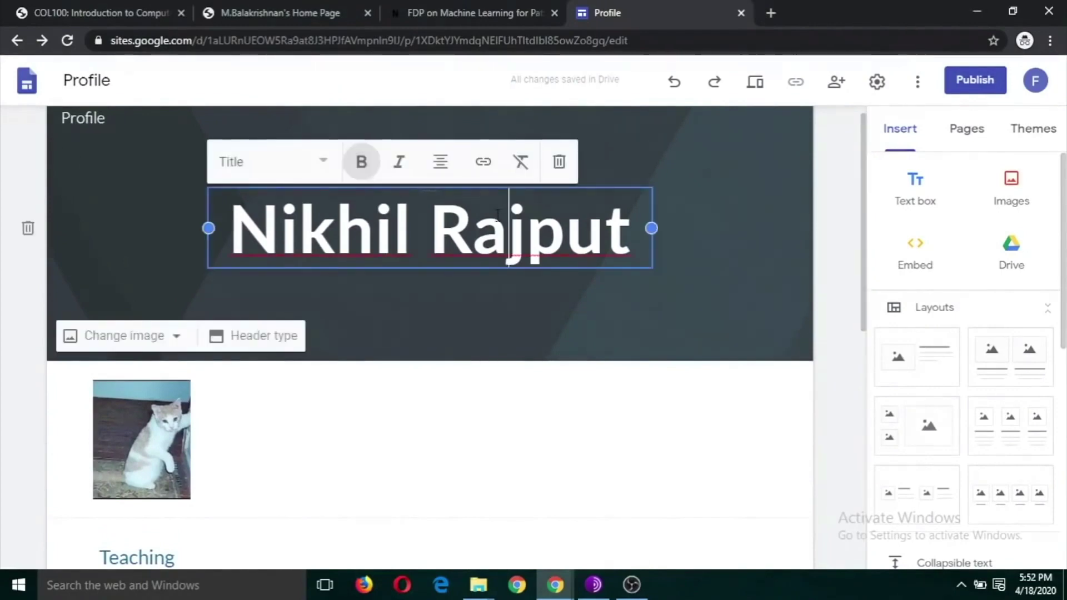
pyautogui.click(468, 185)
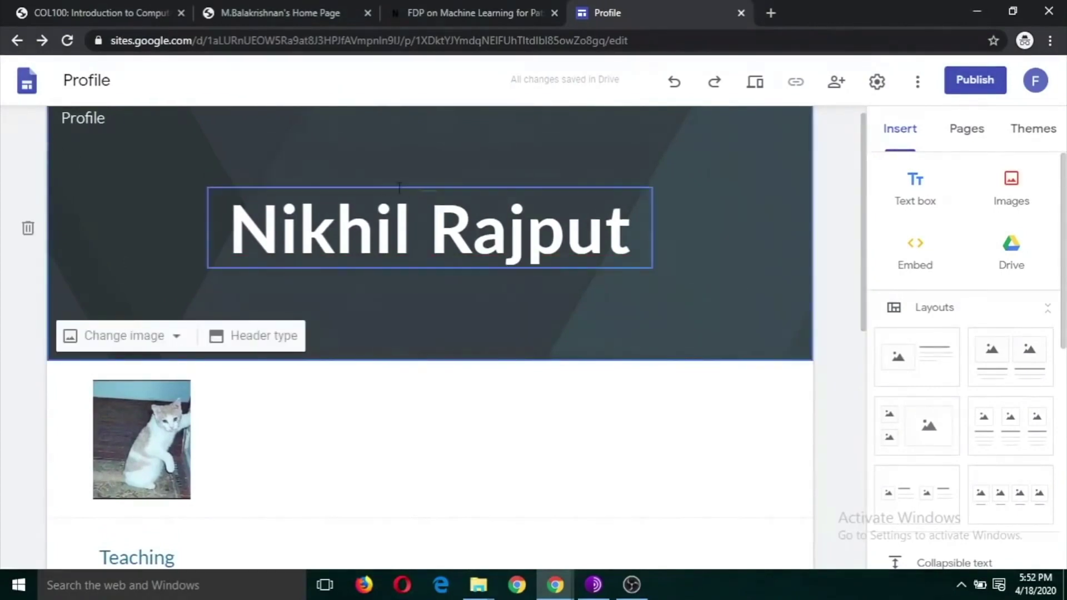
pyautogui.click(402, 190)
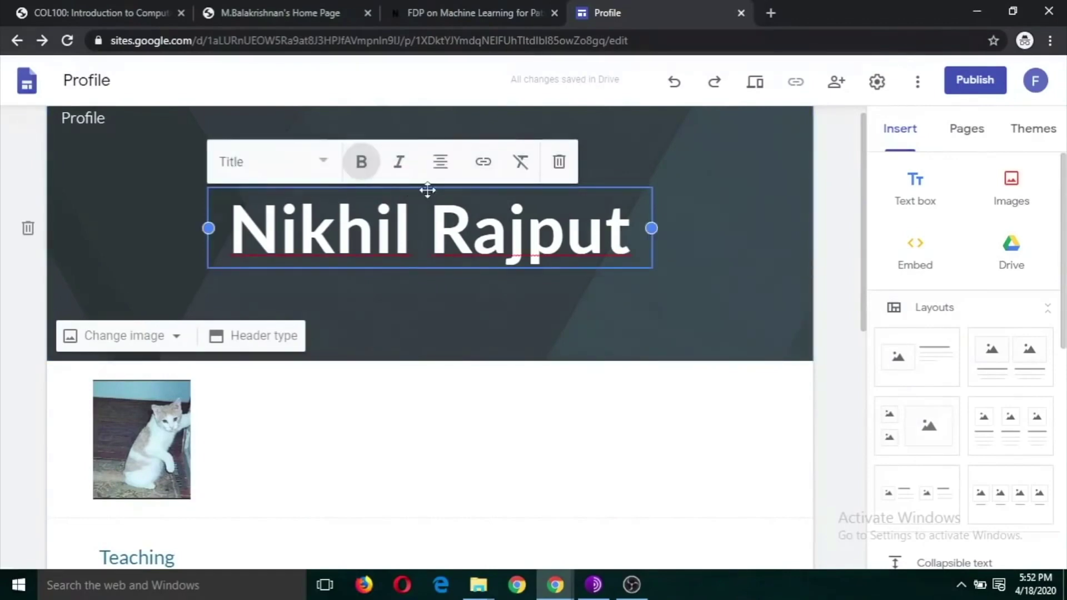
pyautogui.moveTo(429, 189); pyautogui.dragTo(300, 416)
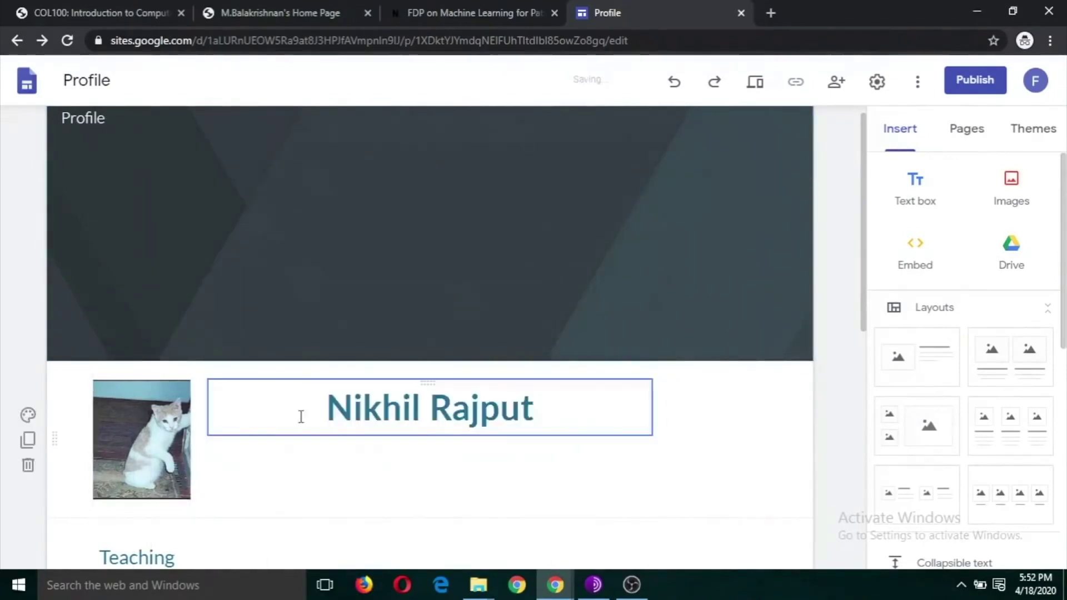
pyautogui.click(439, 302)
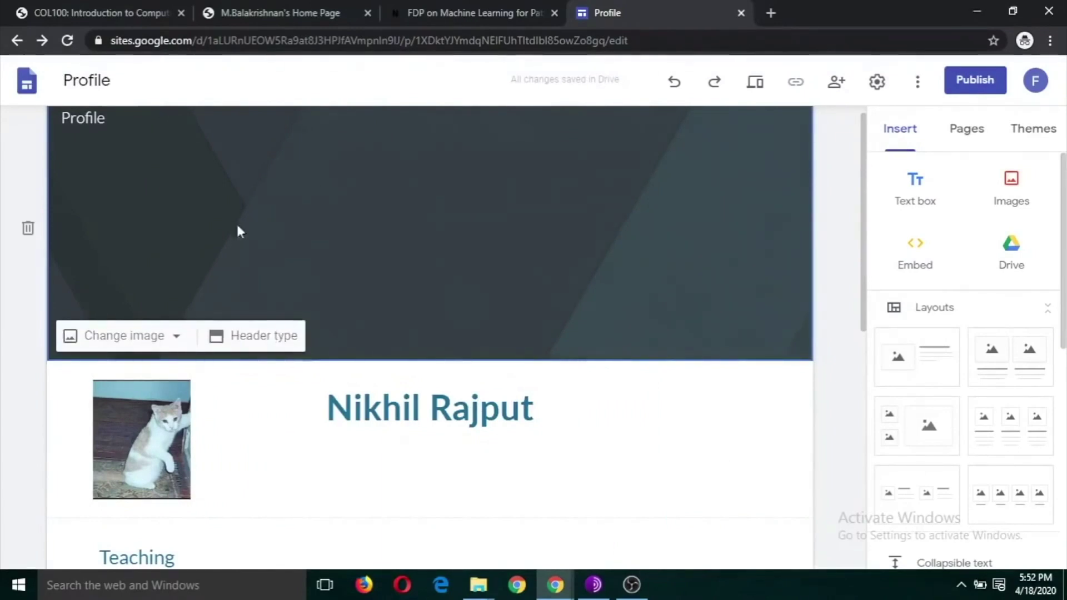
# - Set the header type to Title only, after trying Large banner and Cover
pyautogui.click(176, 338)
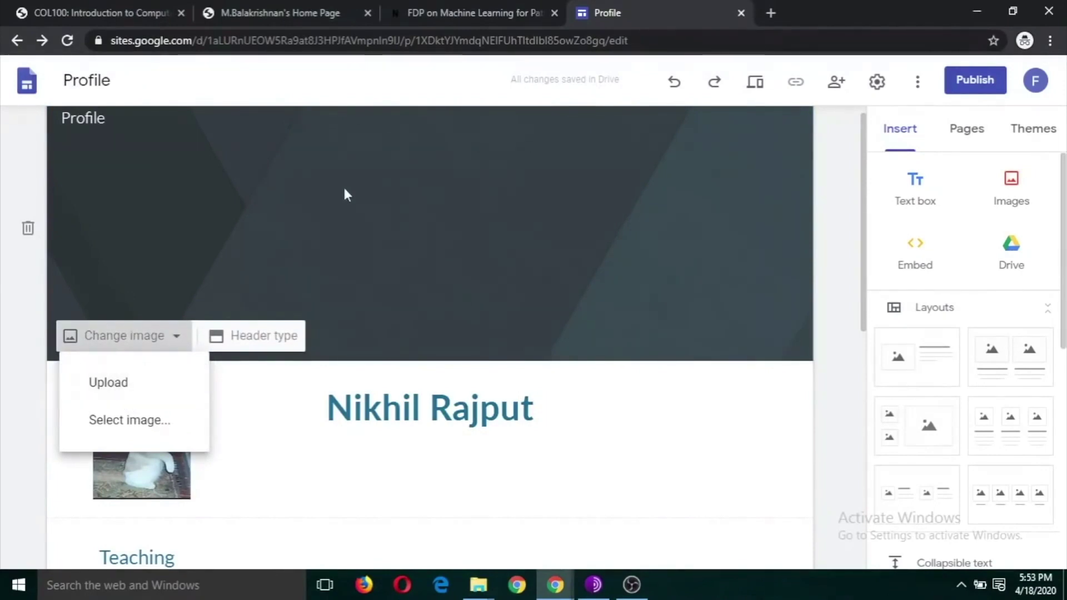
pyautogui.click(278, 342)
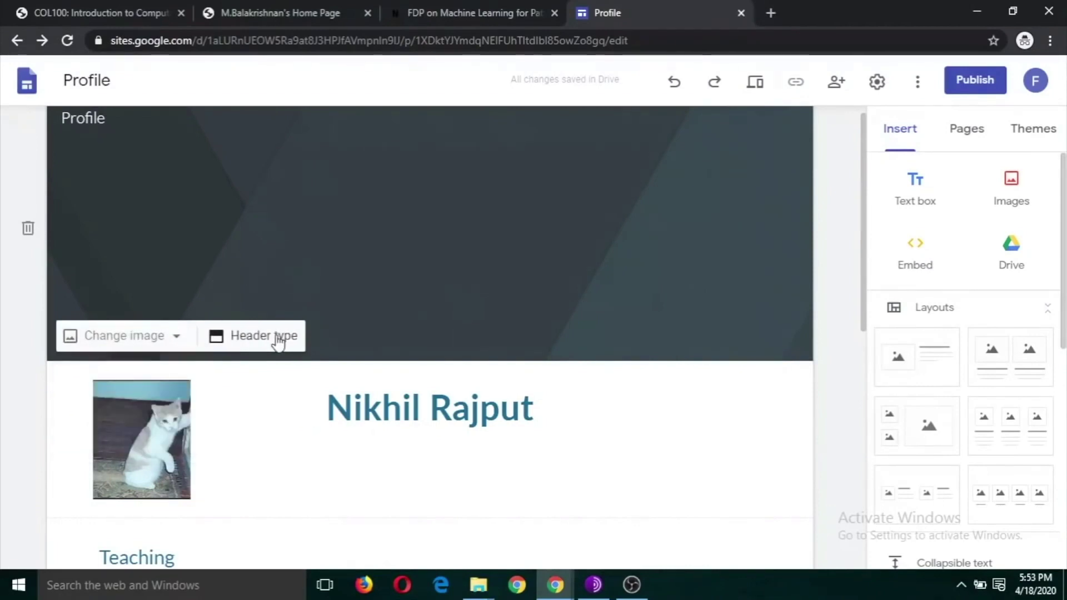
pyautogui.click(272, 340)
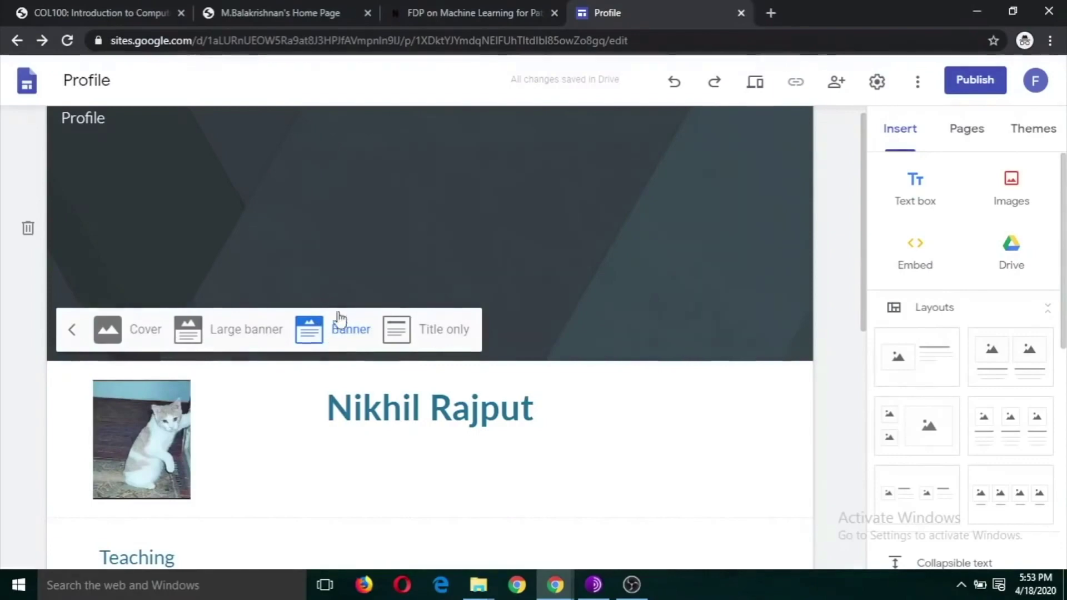
pyautogui.click(246, 330)
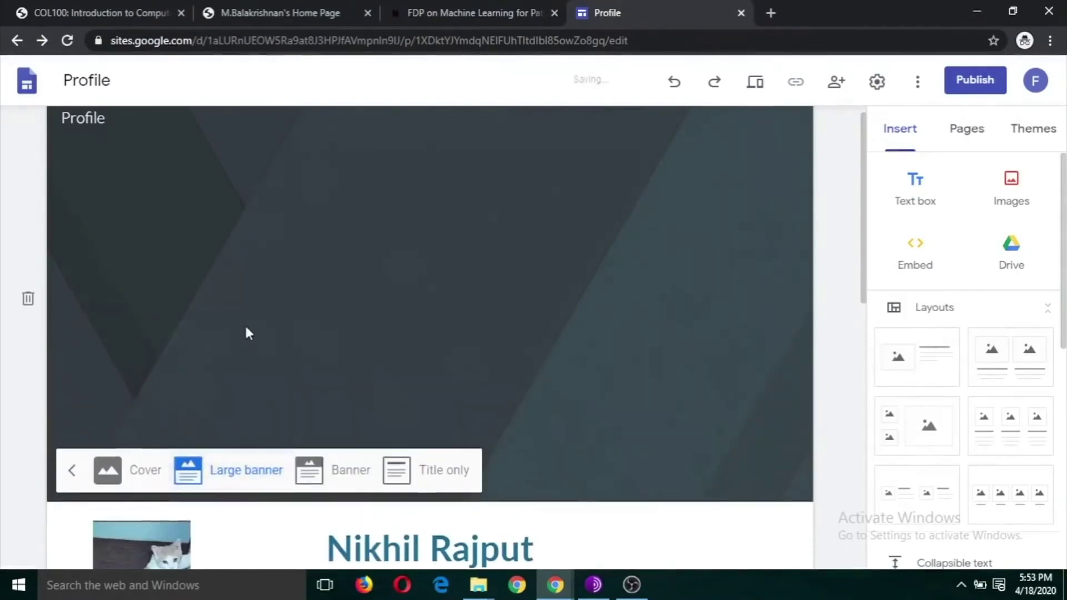
pyautogui.click(139, 475)
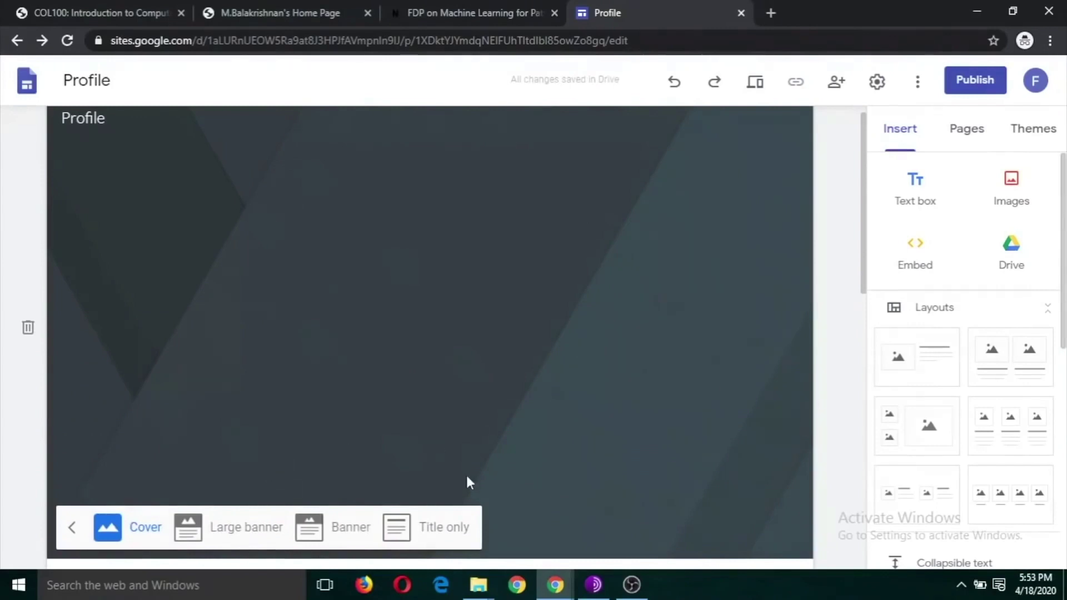
pyautogui.click(434, 528)
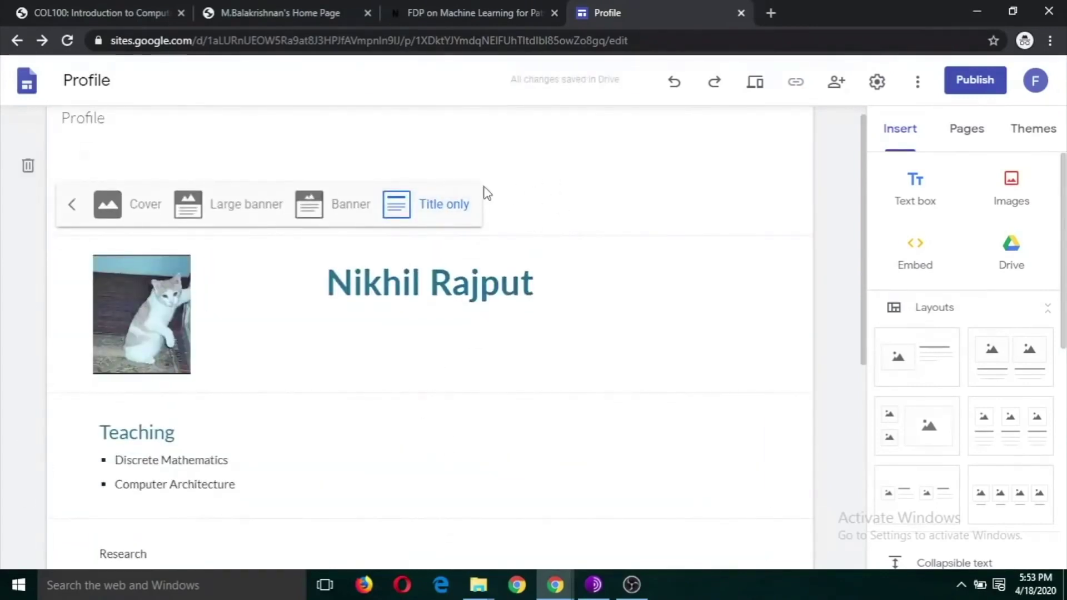
pyautogui.click(588, 186)
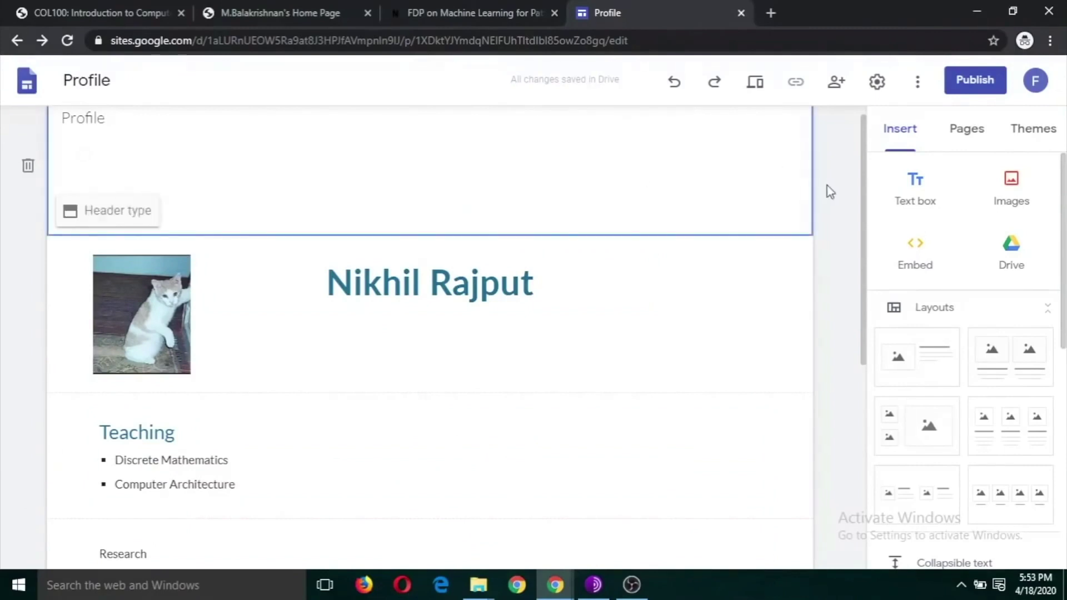
pyautogui.moveTo(862, 226); pyautogui.dragTo(853, 282)
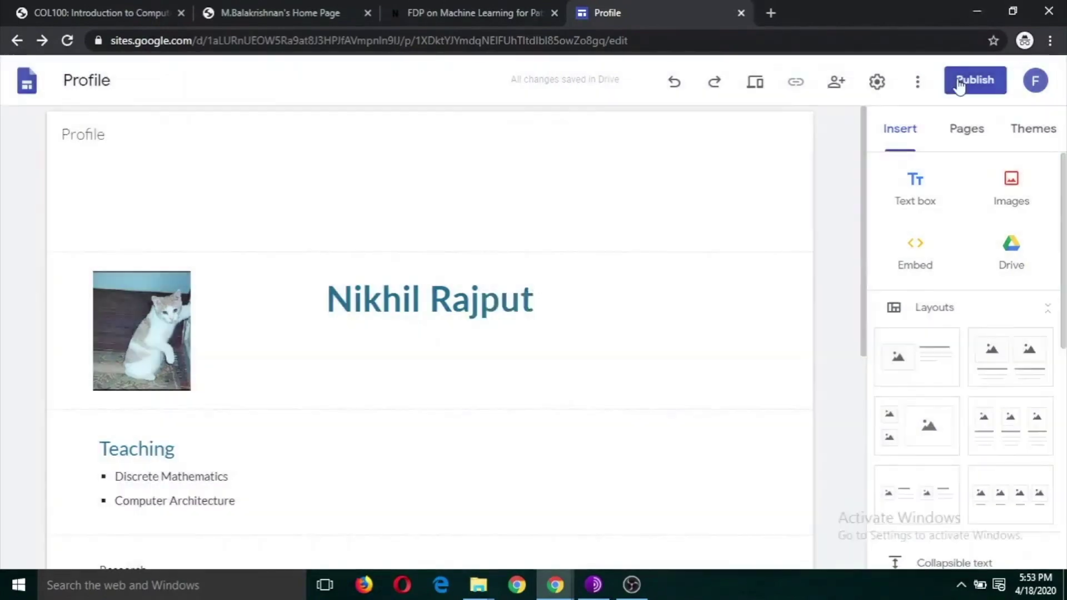
# - Publish the site to the web under a custom sites.google.com/view web address
pyautogui.click(958, 83)
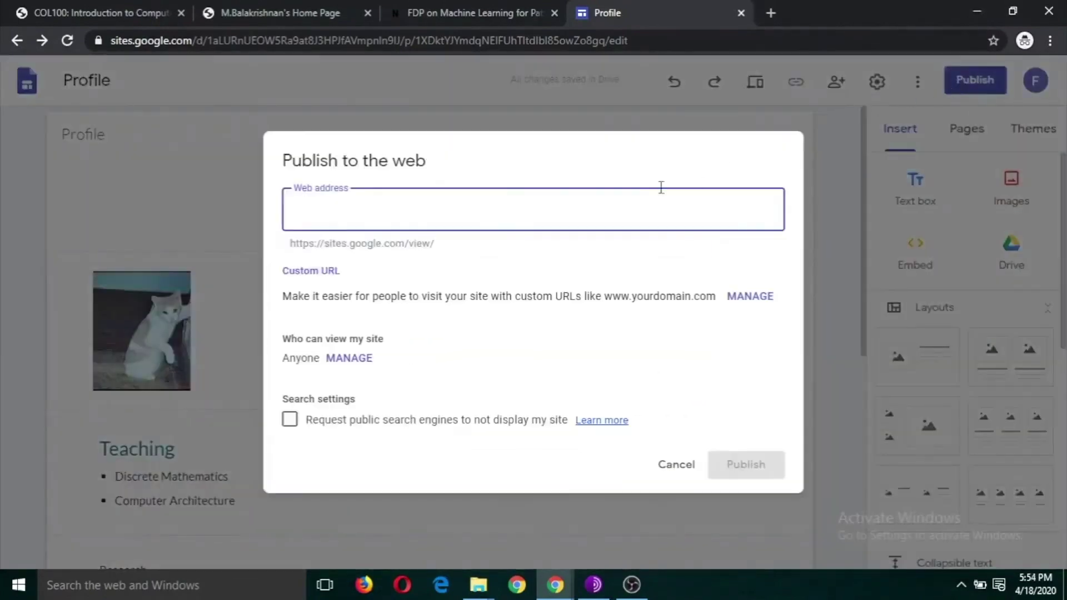
pyautogui.moveTo(279, 247); pyautogui.dragTo(297, 245)
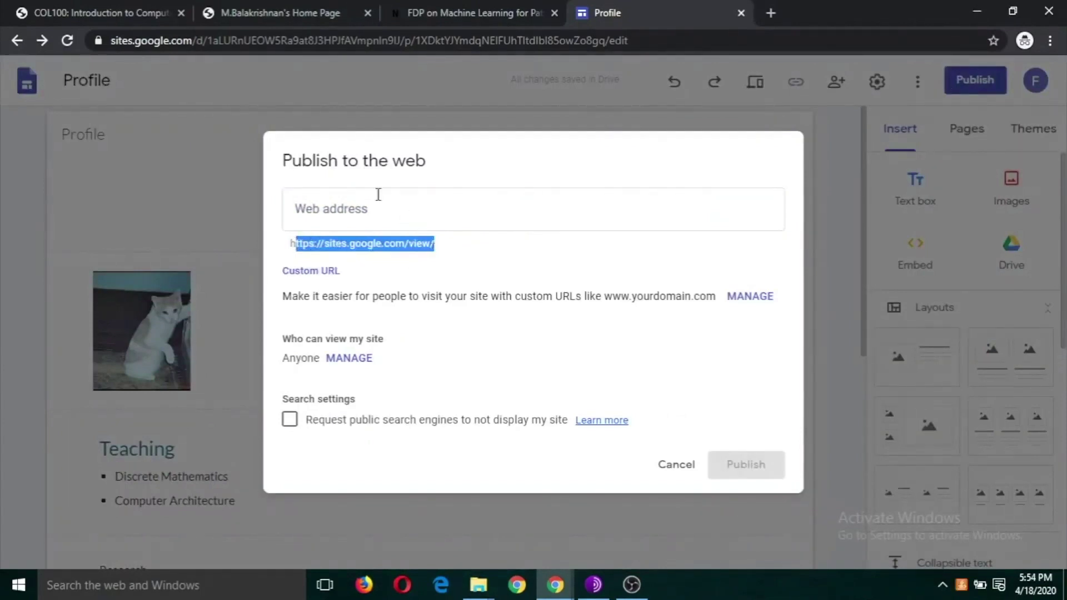
pyautogui.click(366, 204)
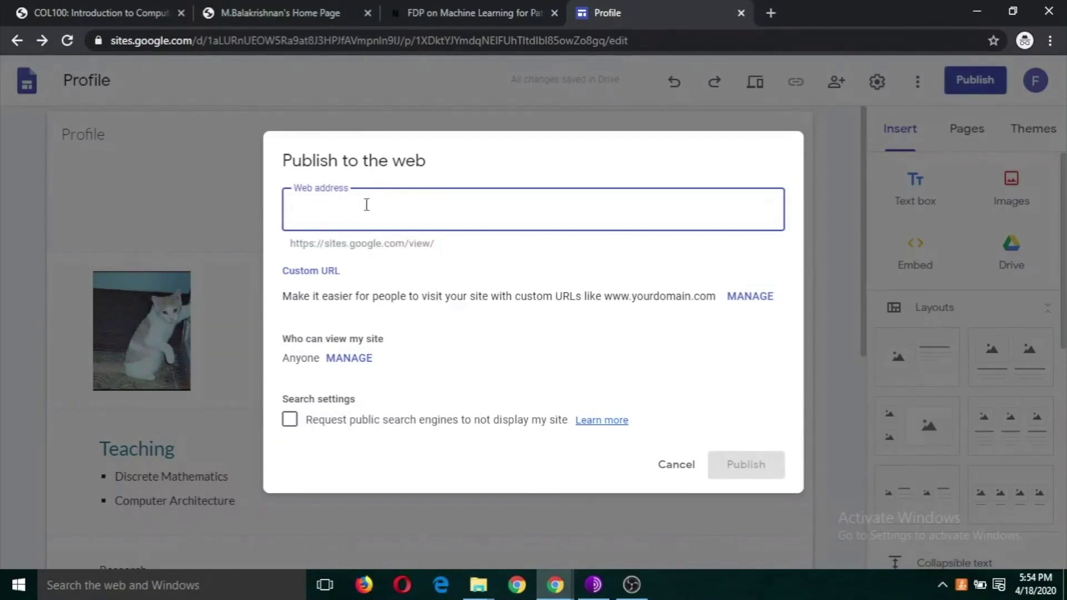
pyautogui.write('nikraj')
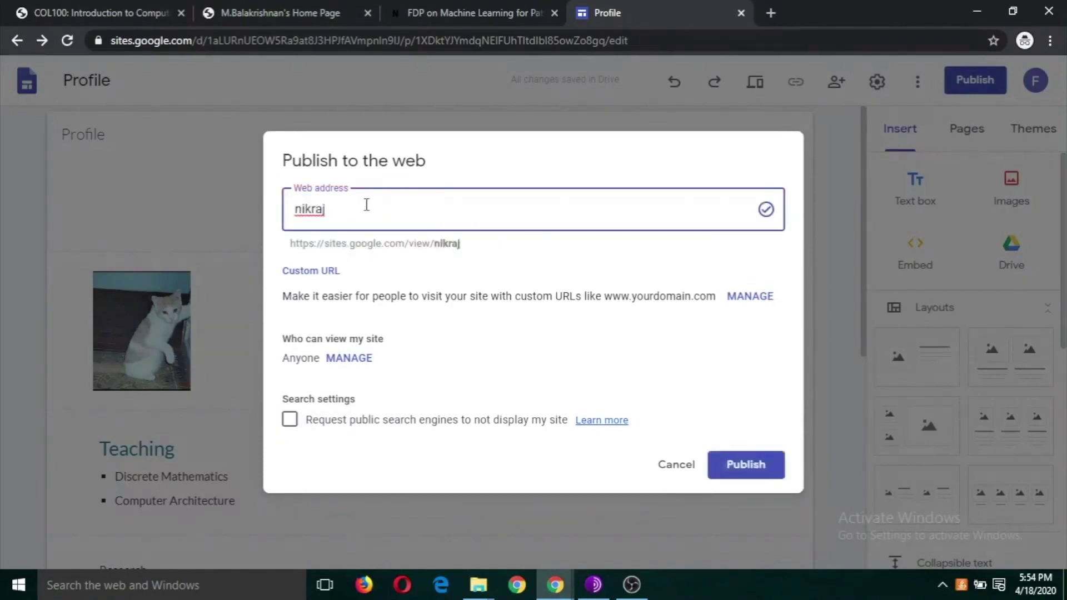
pyautogui.write('01')
pyautogui.moveTo(434, 246); pyautogui.dragTo(439, 246)
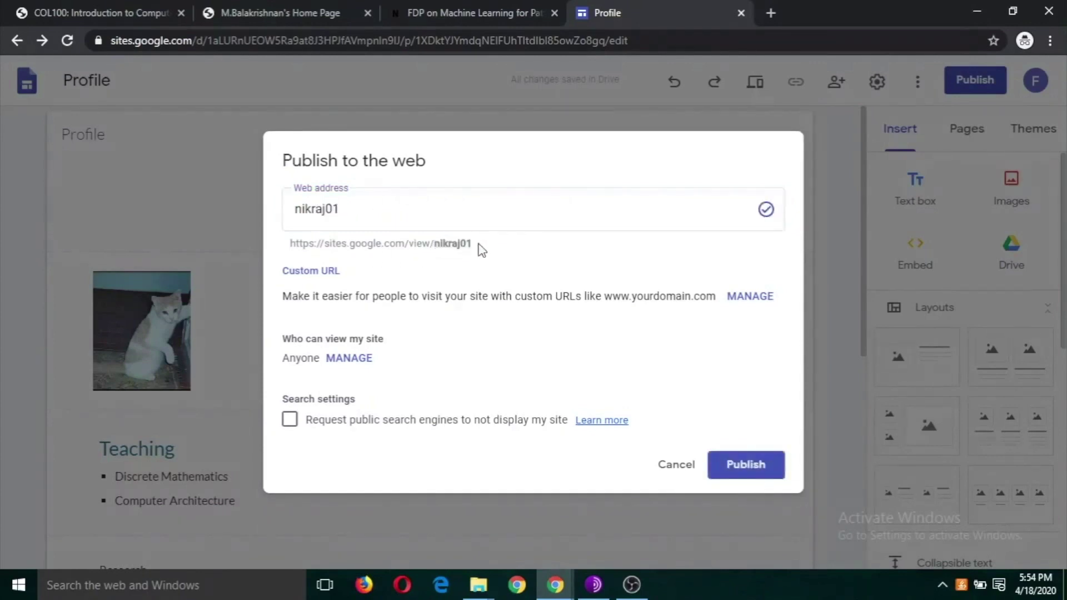
pyautogui.moveTo(481, 250)
pyautogui.mouseDown()
pyautogui.moveTo(434, 243)
pyautogui.moveTo(472, 243)
pyautogui.mouseUp()
pyautogui.click(479, 251)
pyautogui.click(345, 204)
pyautogui.moveTo(345, 204); pyautogui.dragTo(287, 208)
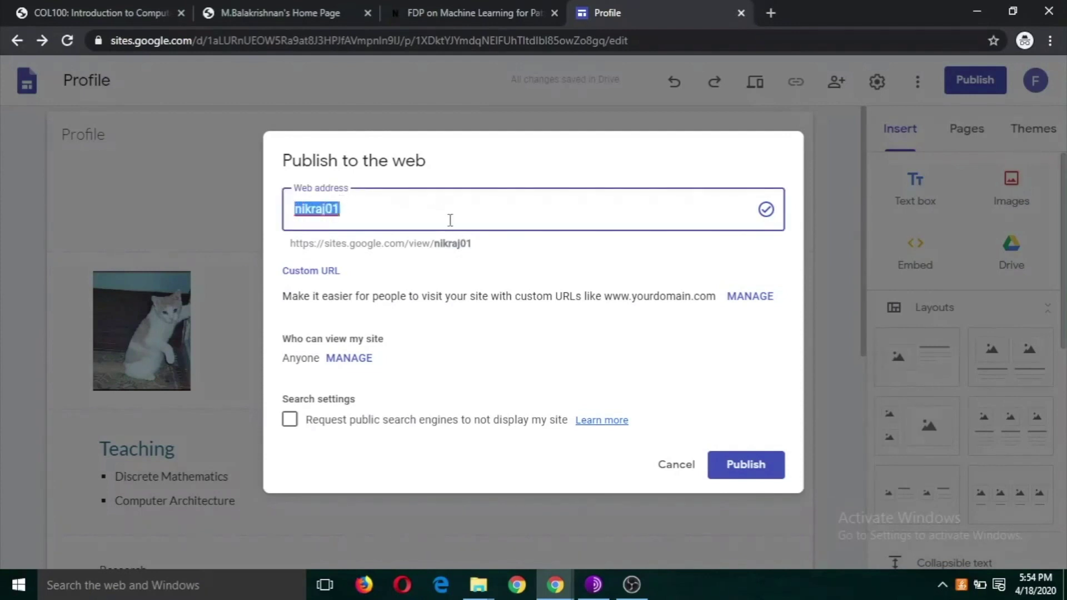
pyautogui.click(756, 474)
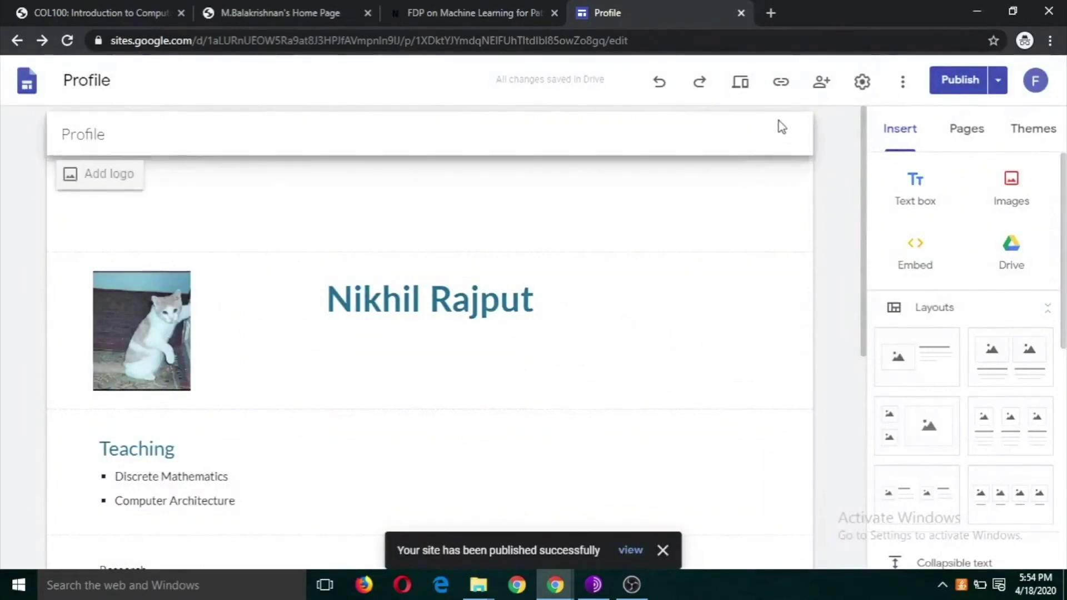
# - Copy the published site link from the Published site link dialog
pyautogui.click(781, 84)
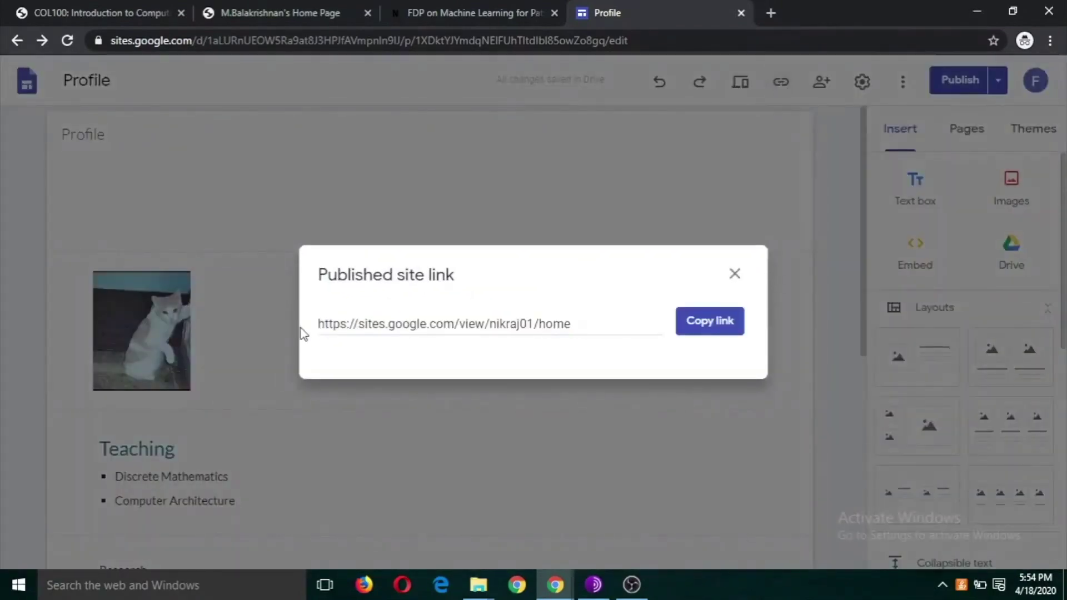
pyautogui.click(320, 328)
pyautogui.click(710, 324)
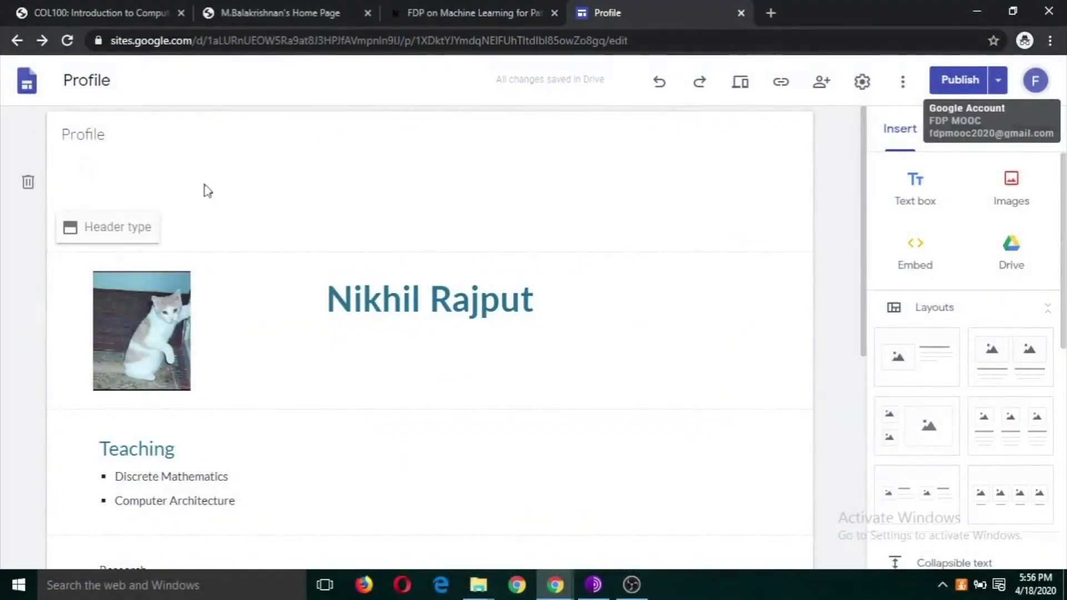
# - From the Sites home page, create a new site from the Blank template
pyautogui.click(26, 91)
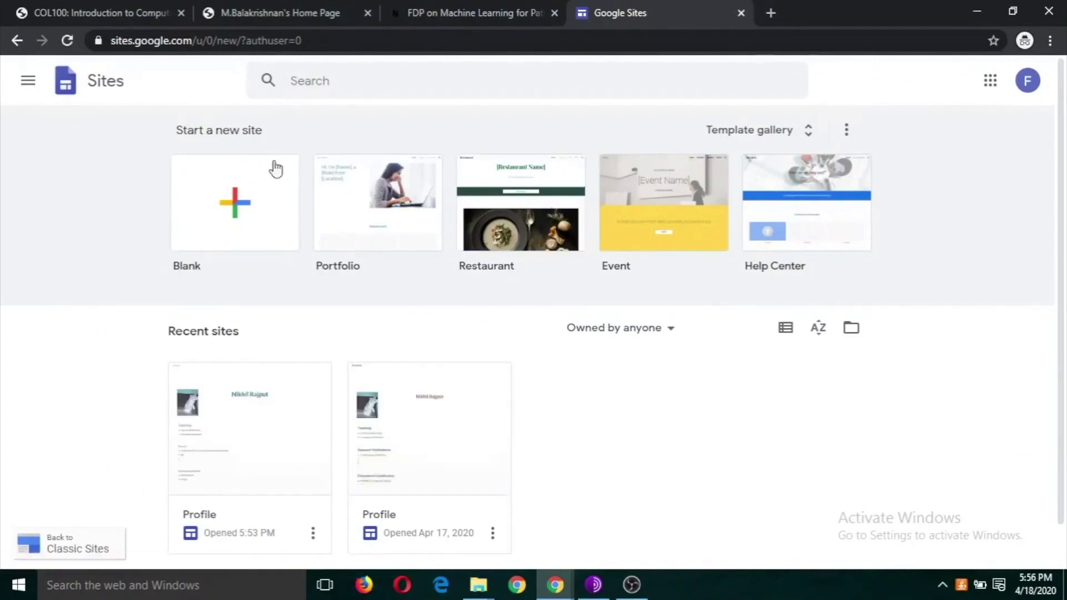
pyautogui.click(239, 210)
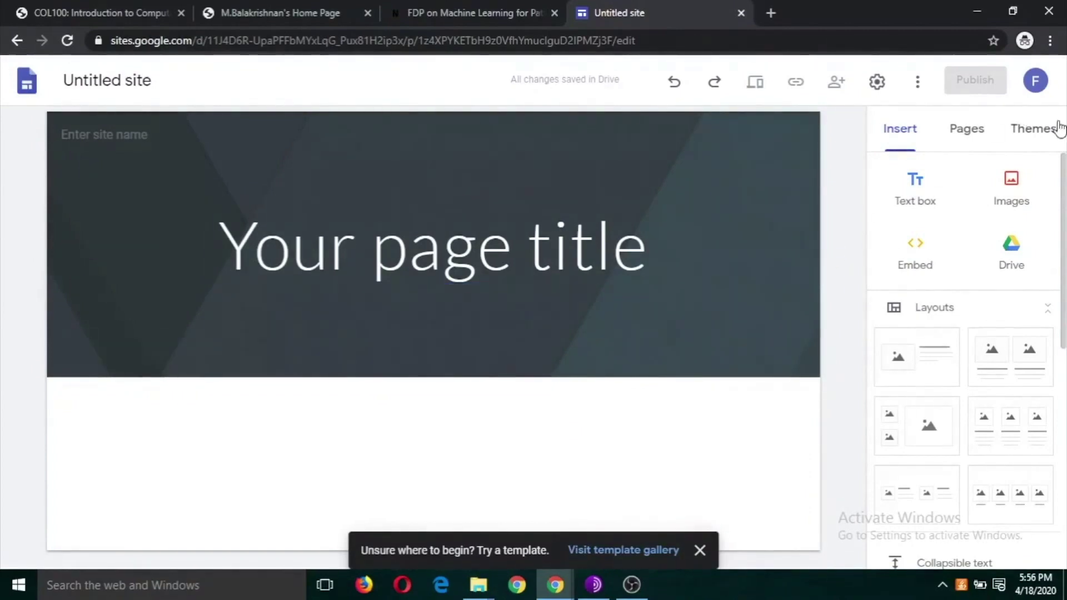
# - Set the Simple theme colour to maroon, after briefly trying teal-green
pyautogui.click(1021, 139)
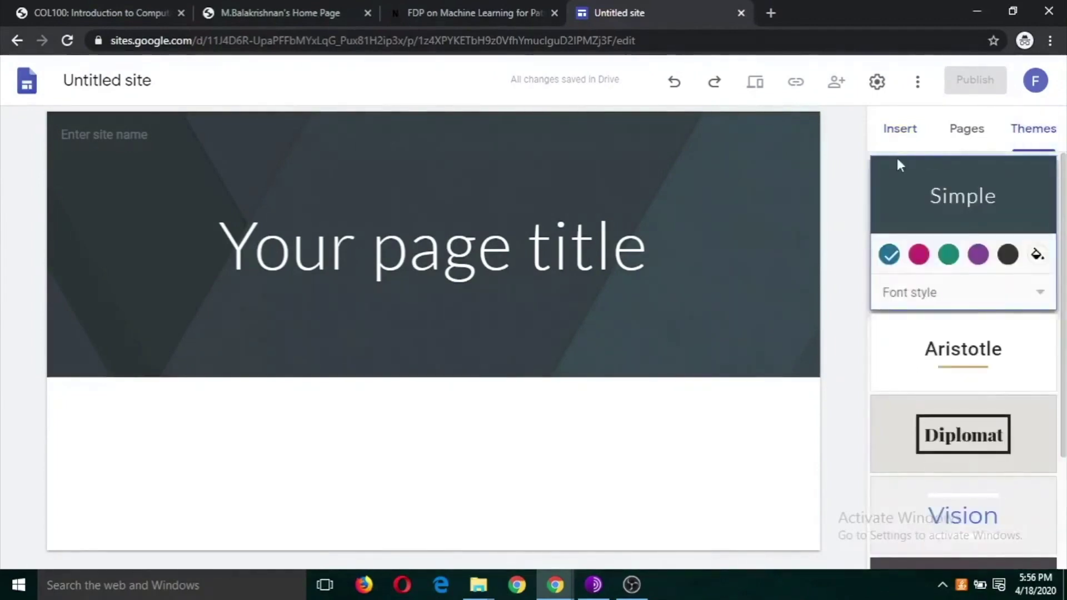
pyautogui.click(920, 256)
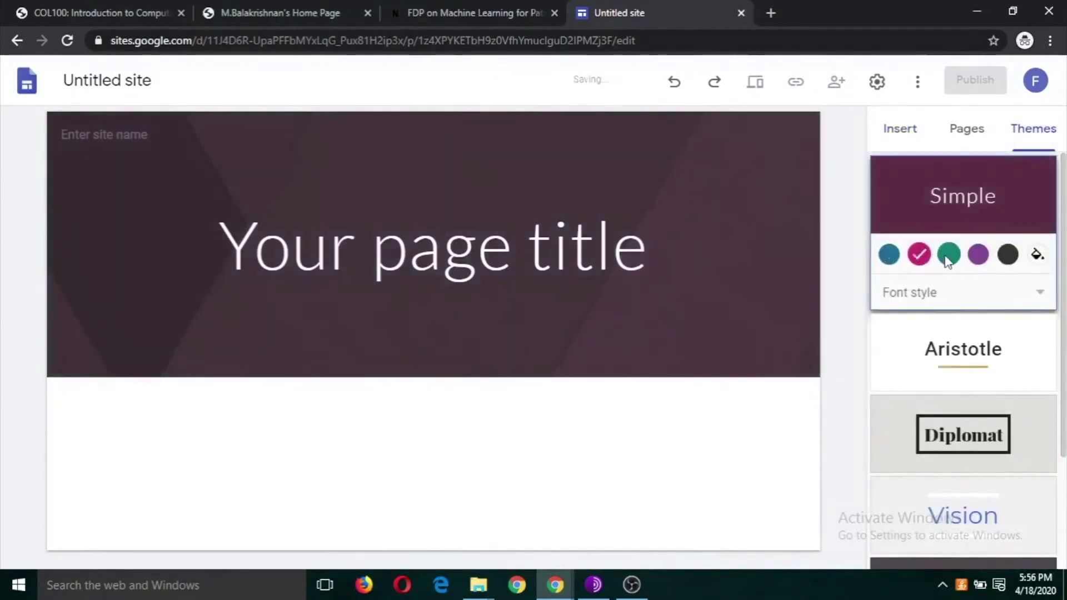
pyautogui.click(949, 255)
pyautogui.click(920, 257)
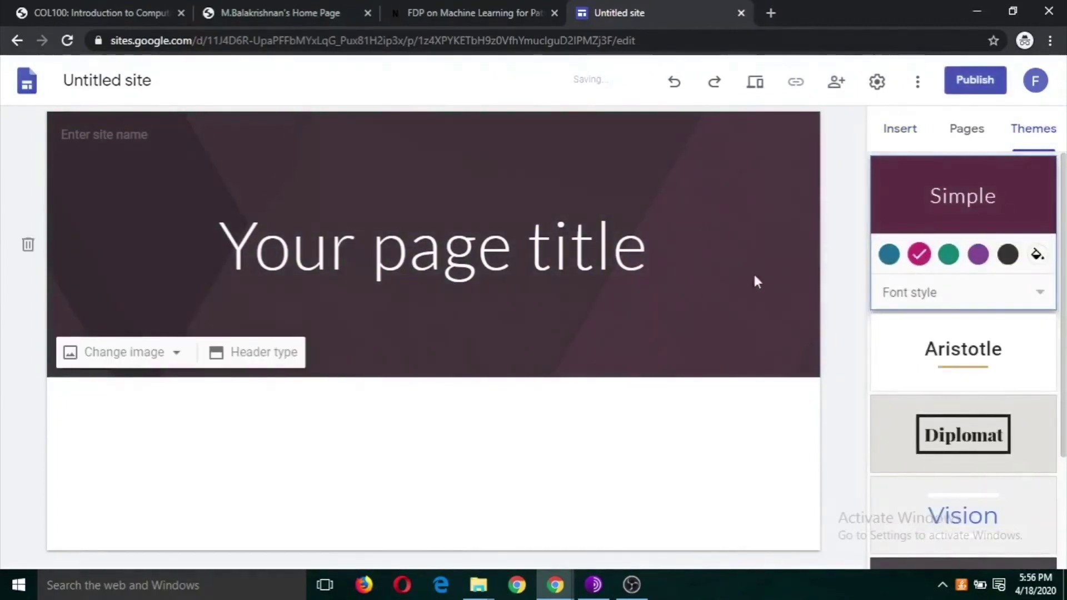
# - Set the font style to Classic serif, after trying Light and Heavy
pyautogui.click(1039, 293)
pyautogui.click(927, 341)
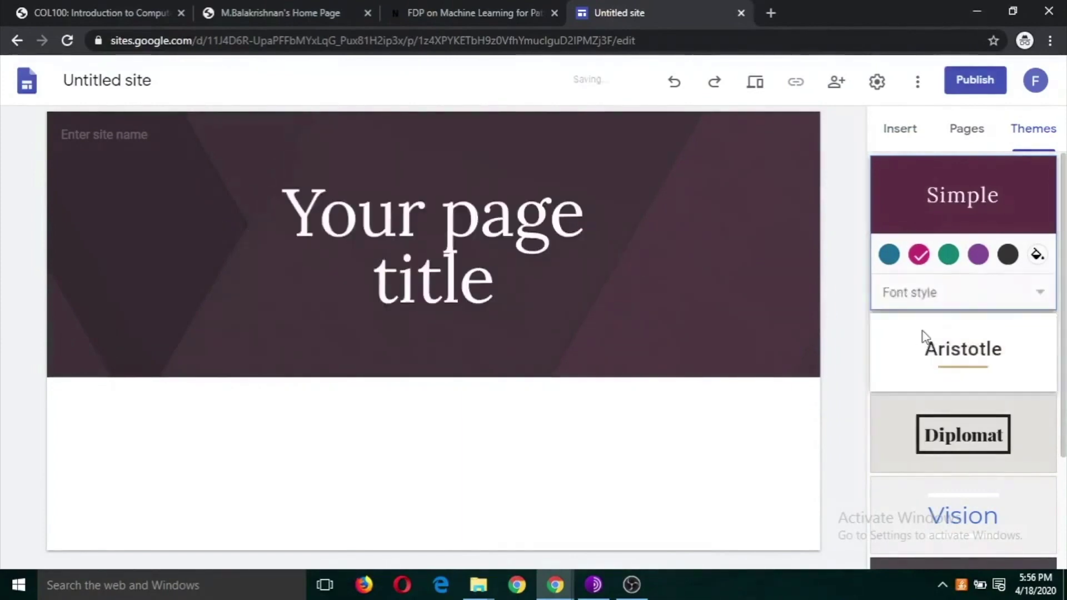
pyautogui.click(1040, 293)
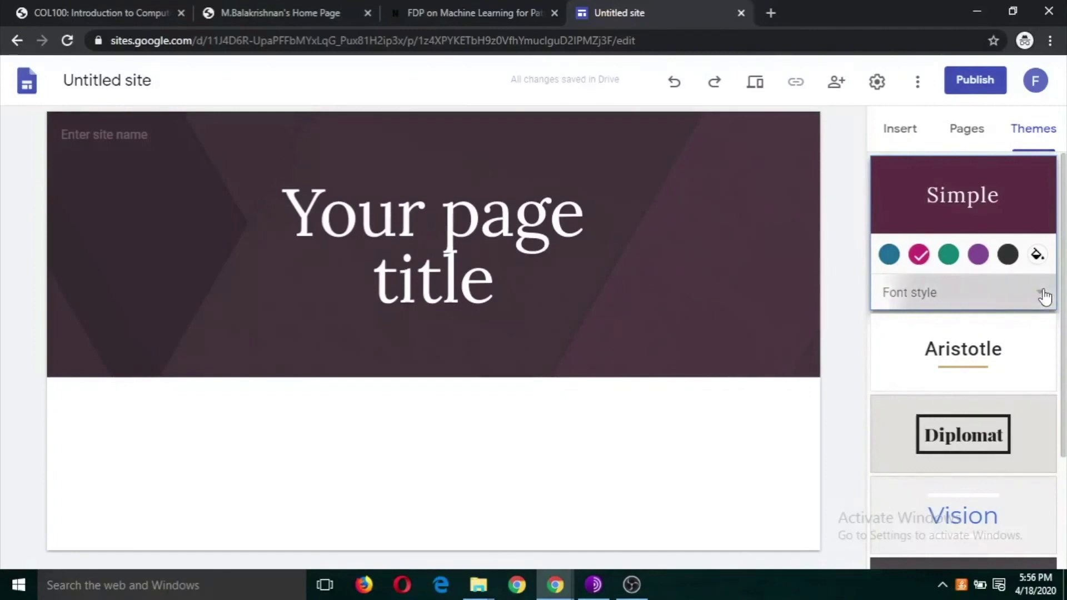
pyautogui.click(954, 275)
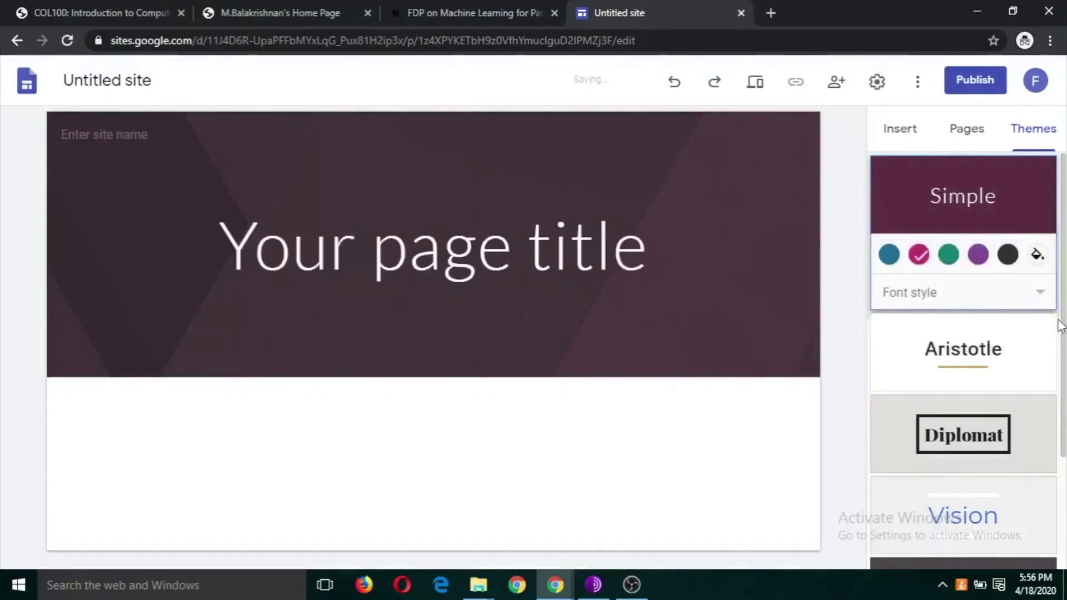
pyautogui.click(1038, 303)
pyautogui.click(964, 372)
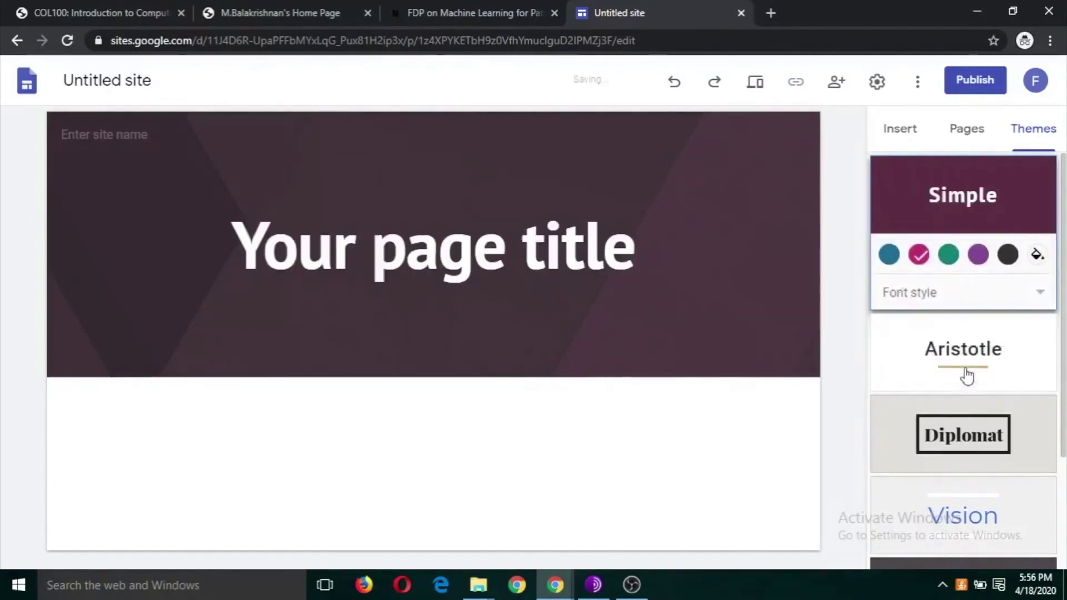
pyautogui.click(1030, 293)
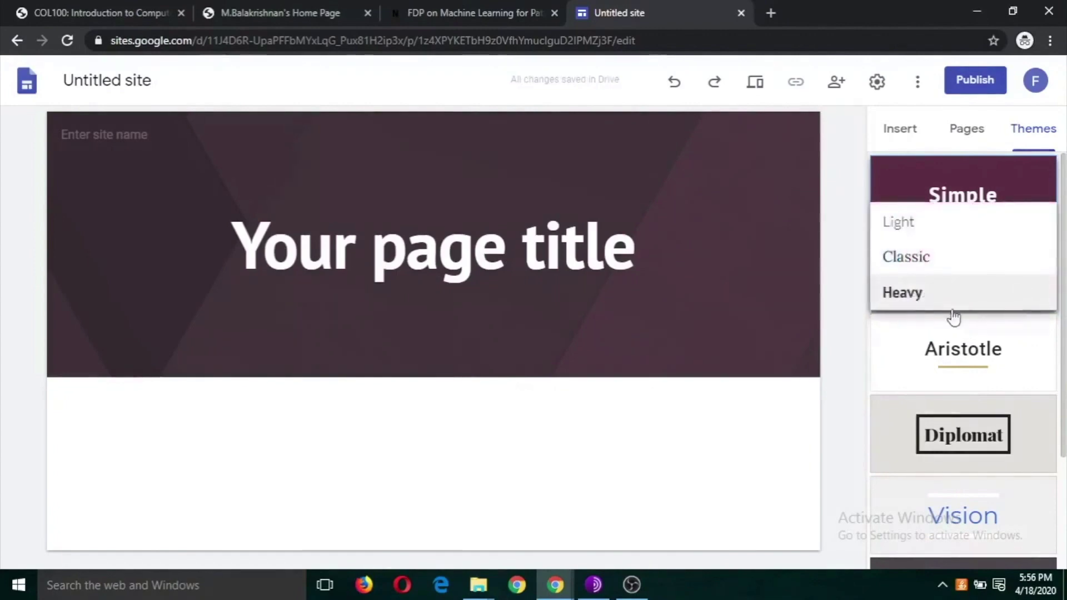
pyautogui.click(912, 267)
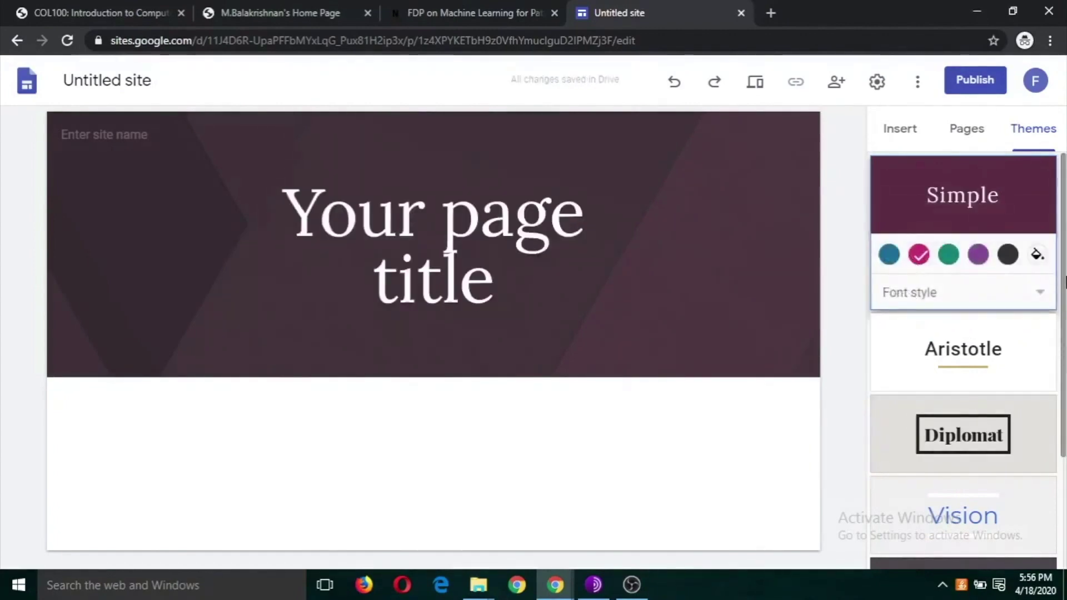
pyautogui.scroll(-1, 1064, 317)
pyautogui.scroll(-1, 1065, 317)
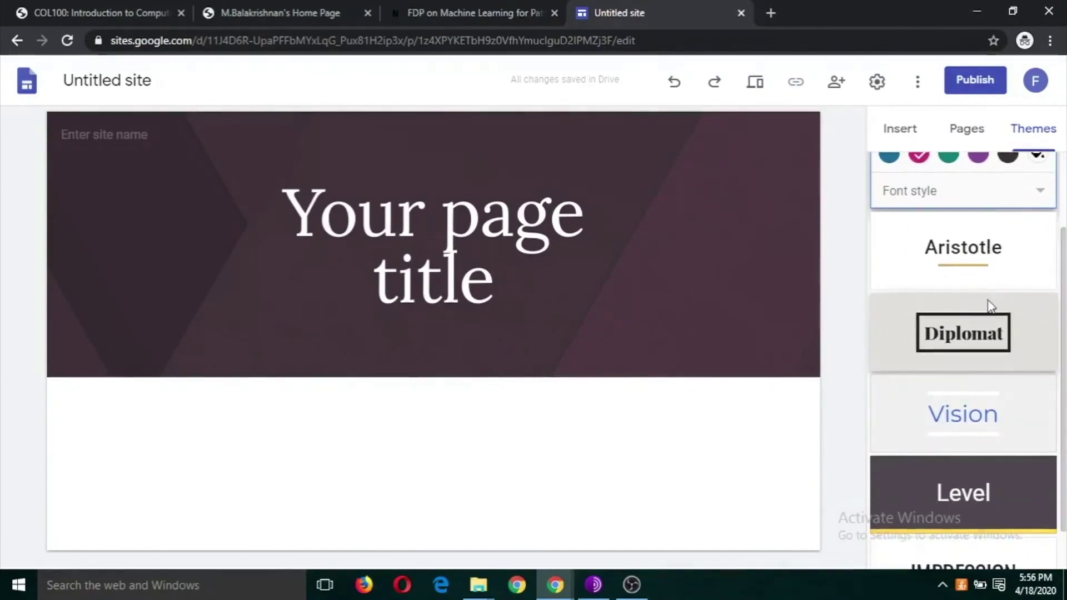
# - Apply the Vision theme, after trying Aristotle and Diplomat
pyautogui.click(984, 246)
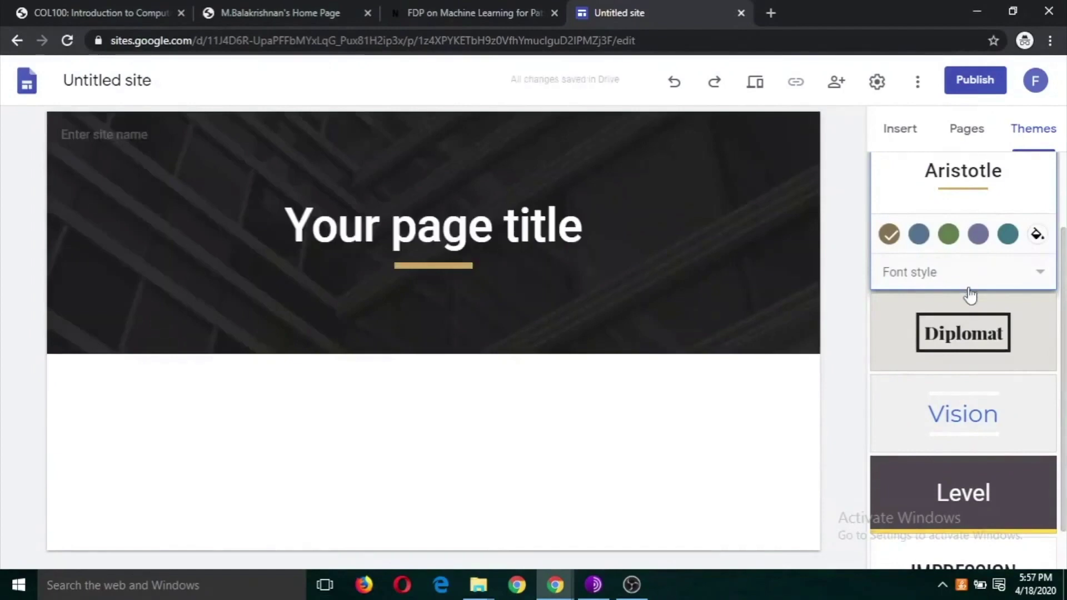
pyautogui.click(964, 329)
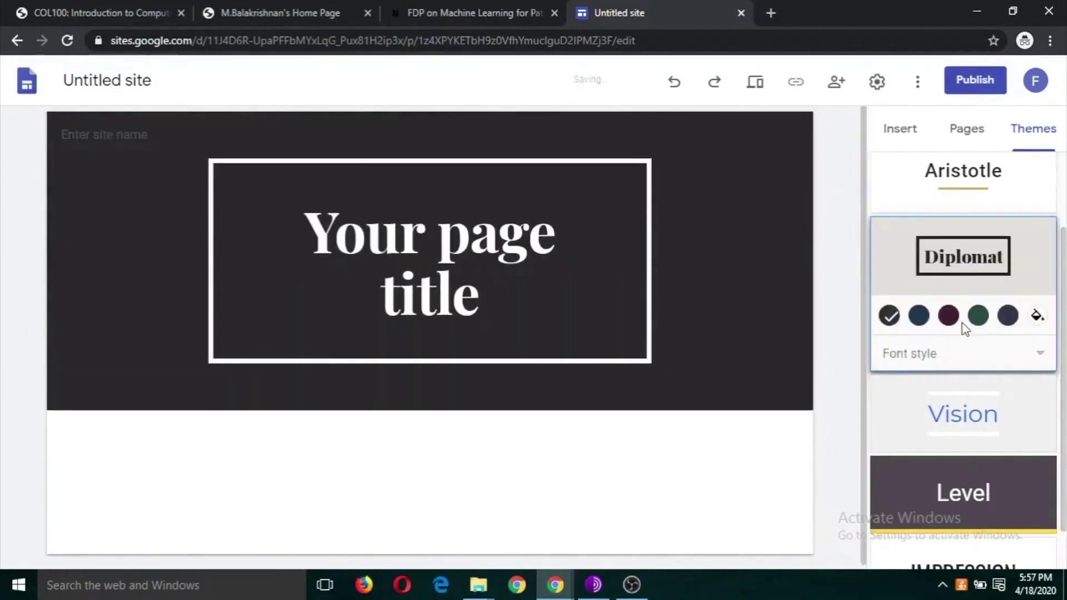
pyautogui.click(953, 424)
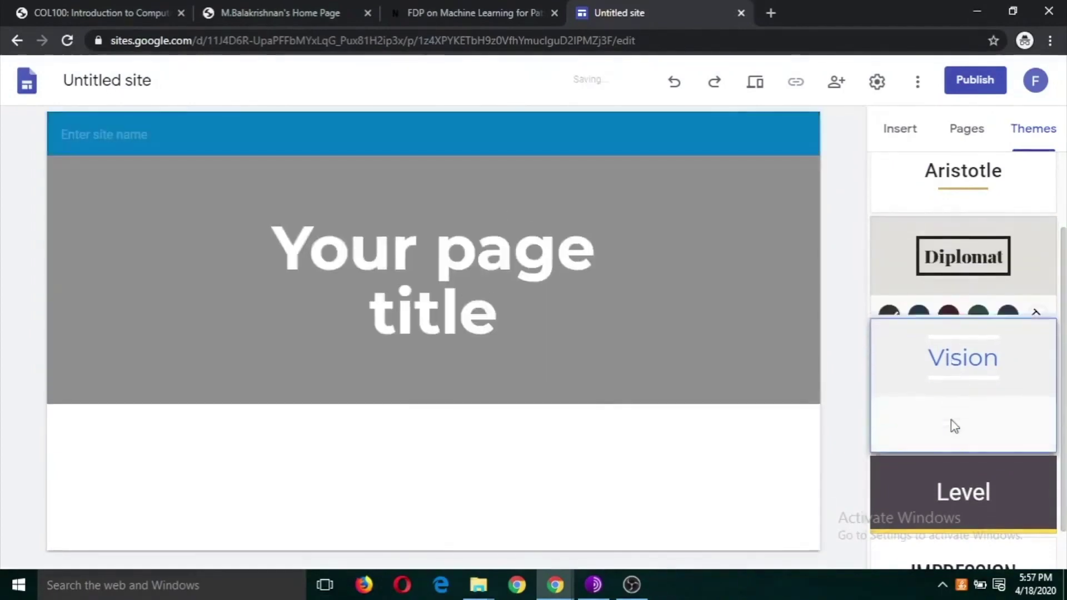
pyautogui.click(632, 585)
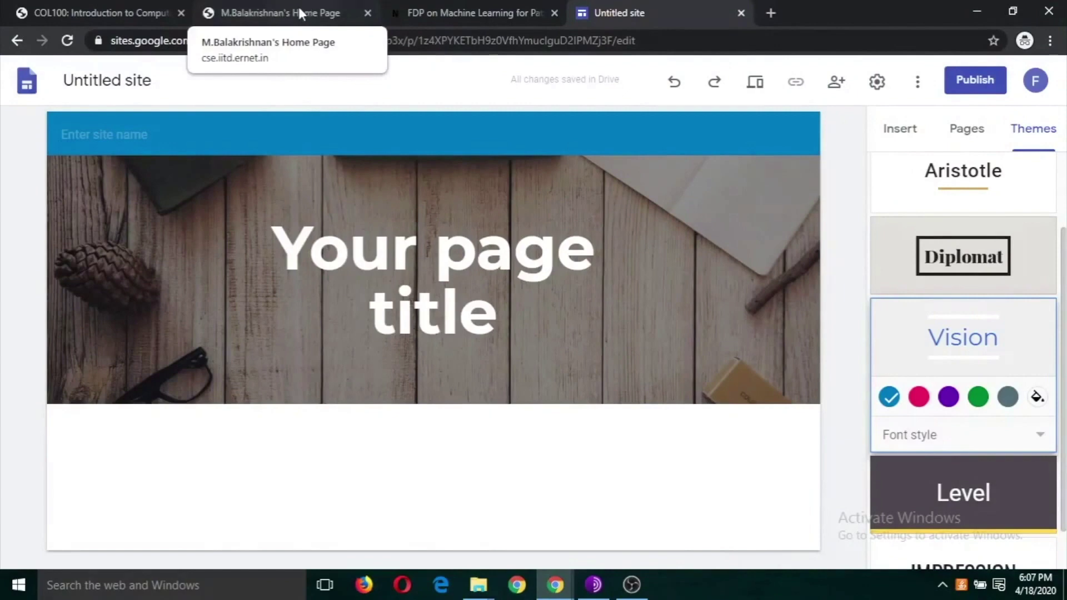
pyautogui.click(298, 7)
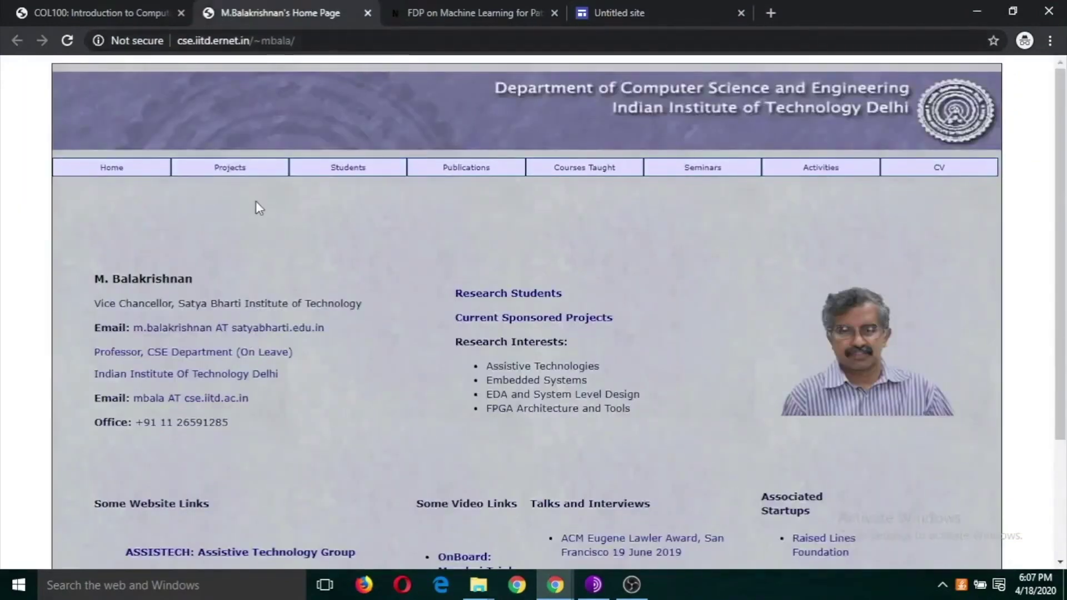
# - Look over the faculty page's Publications and Courses Taught menus, then return to the Untitled site
pyautogui.moveTo(266, 174)
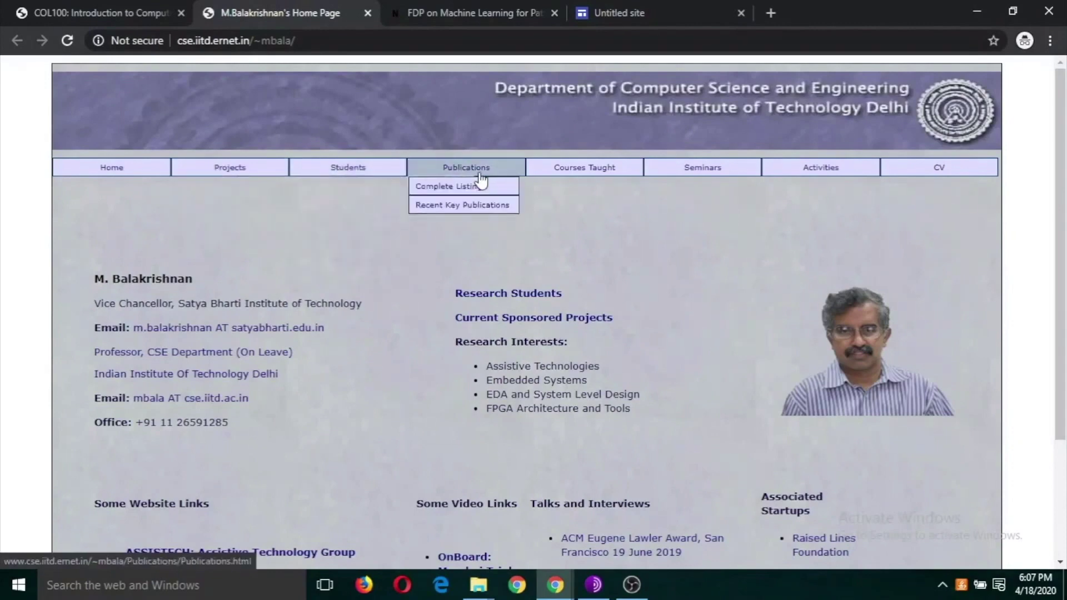
pyautogui.moveTo(600, 173)
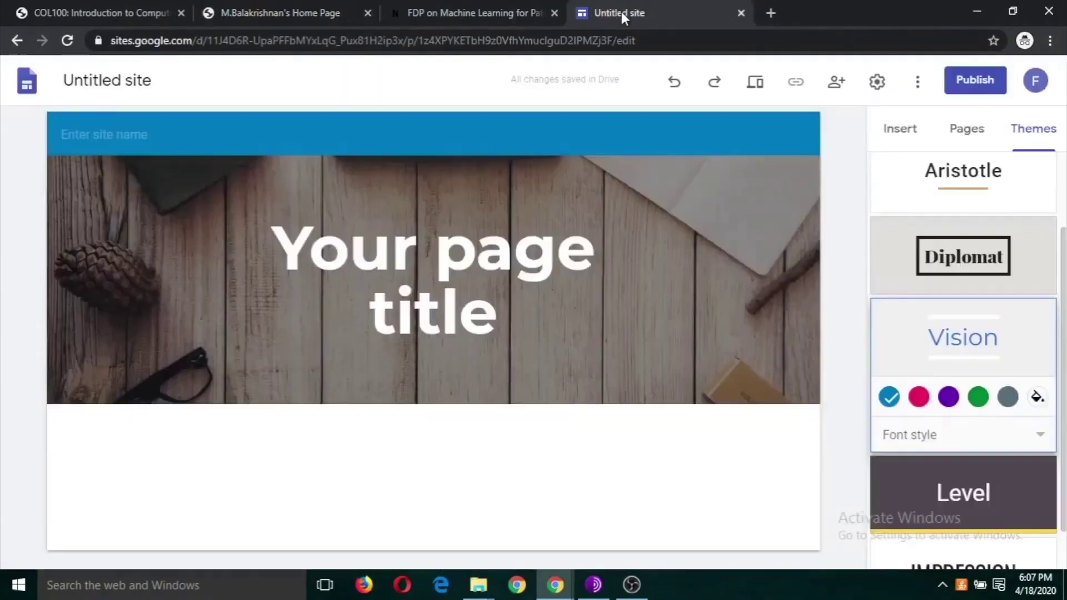
pyautogui.click(621, 12)
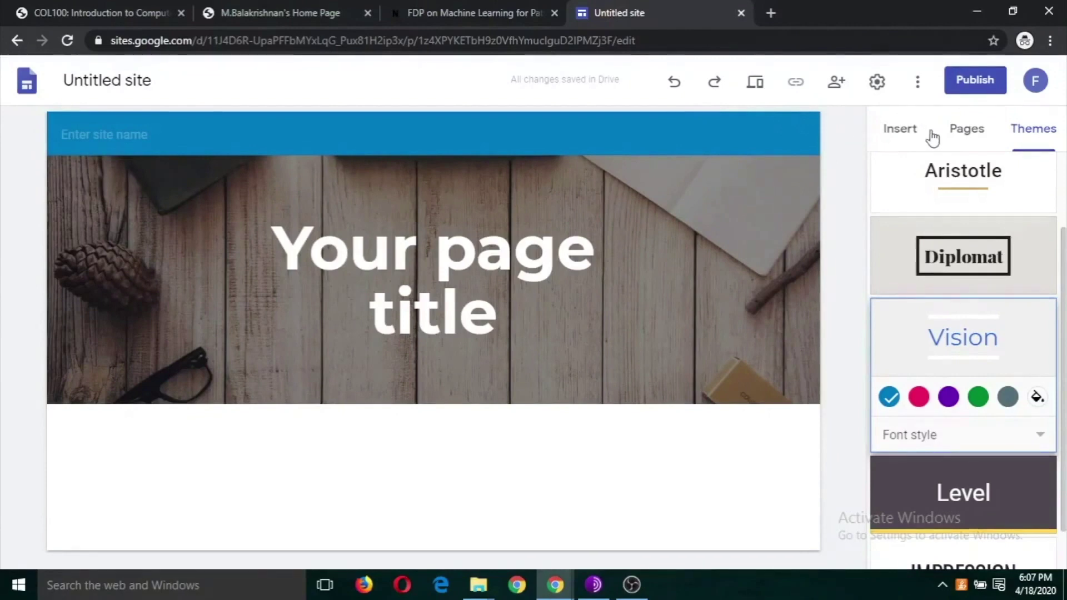
# - Add Research and Courses pages to the site from the Pages panel
pyautogui.click(968, 134)
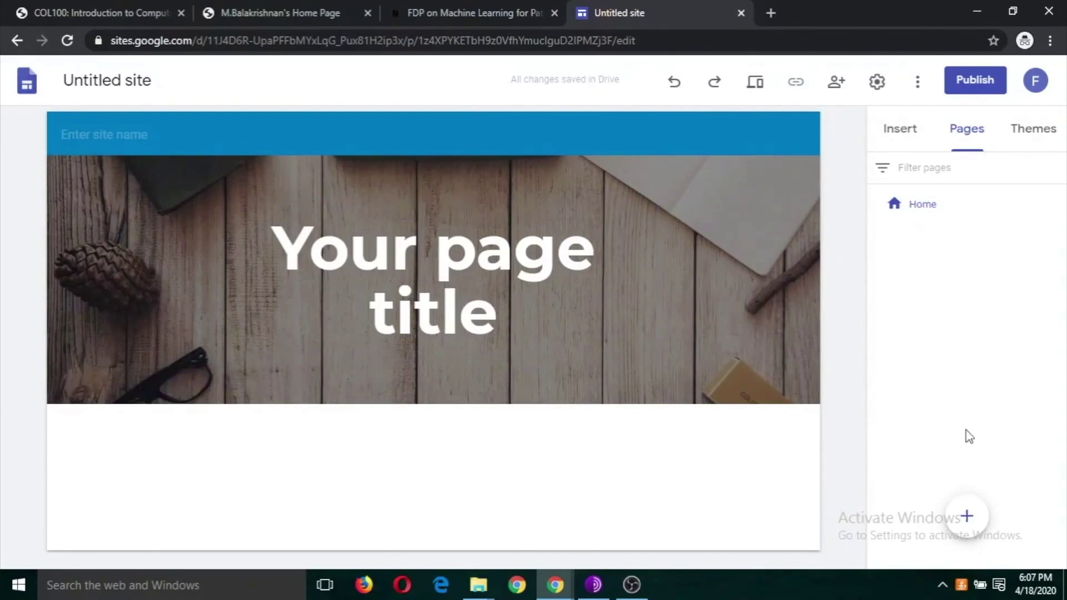
pyautogui.moveTo(972, 518)
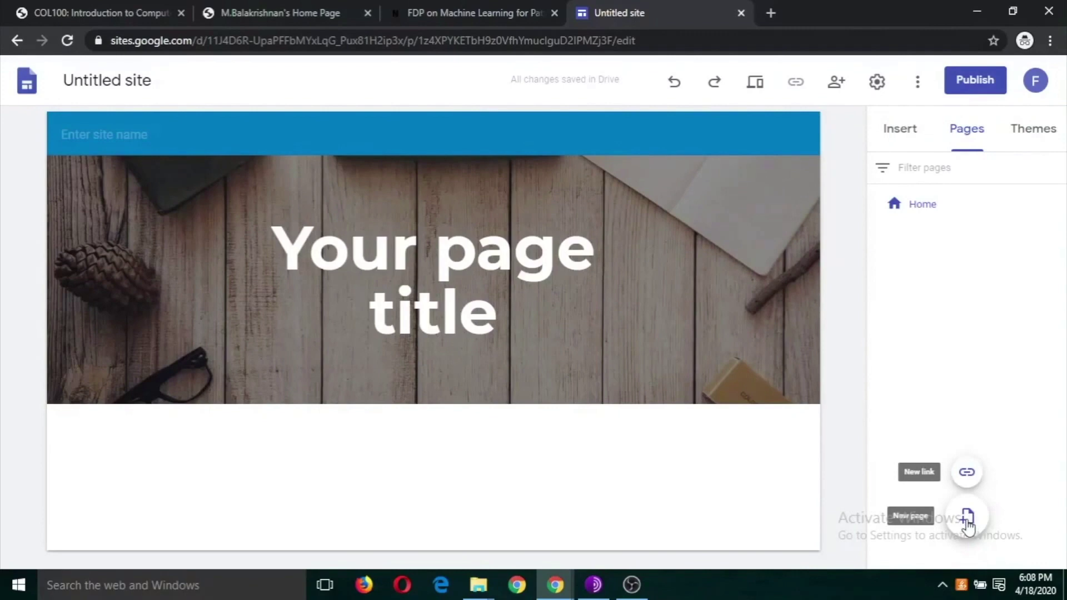
pyautogui.click(968, 518)
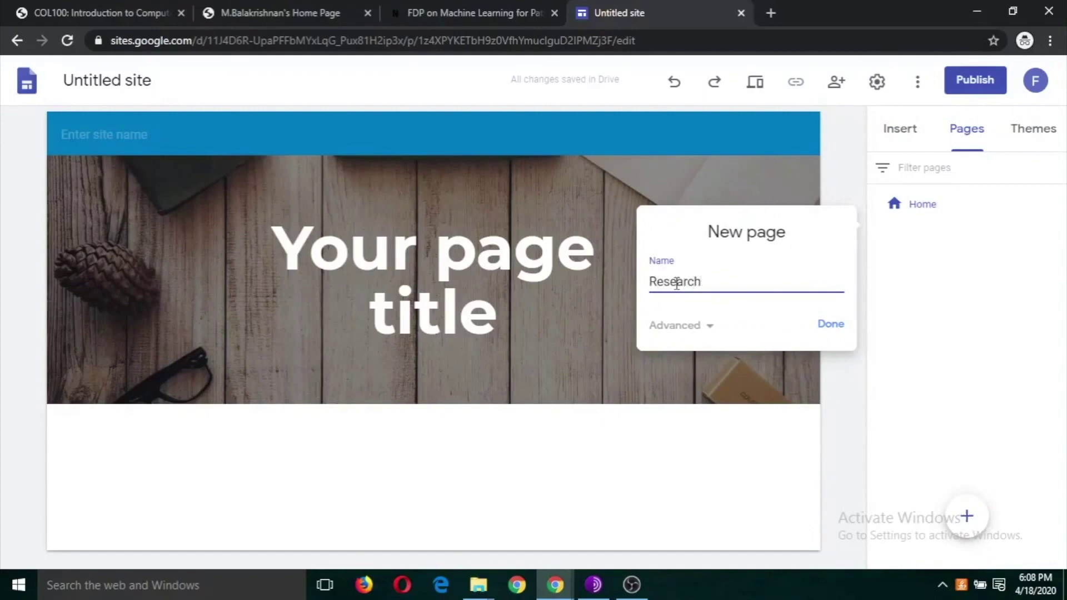
pyautogui.click(830, 325)
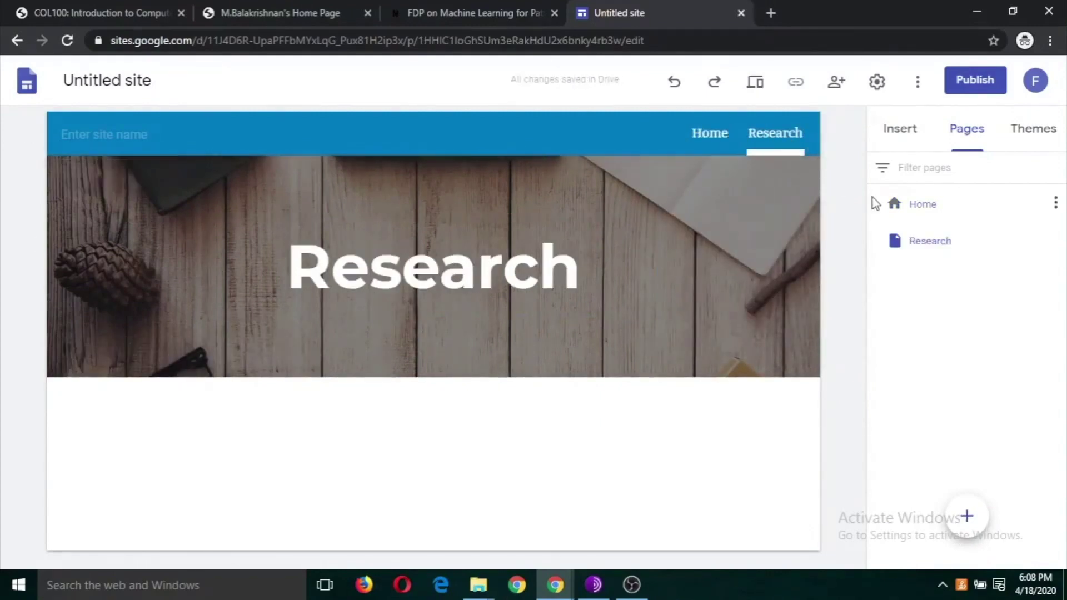
pyautogui.click(967, 516)
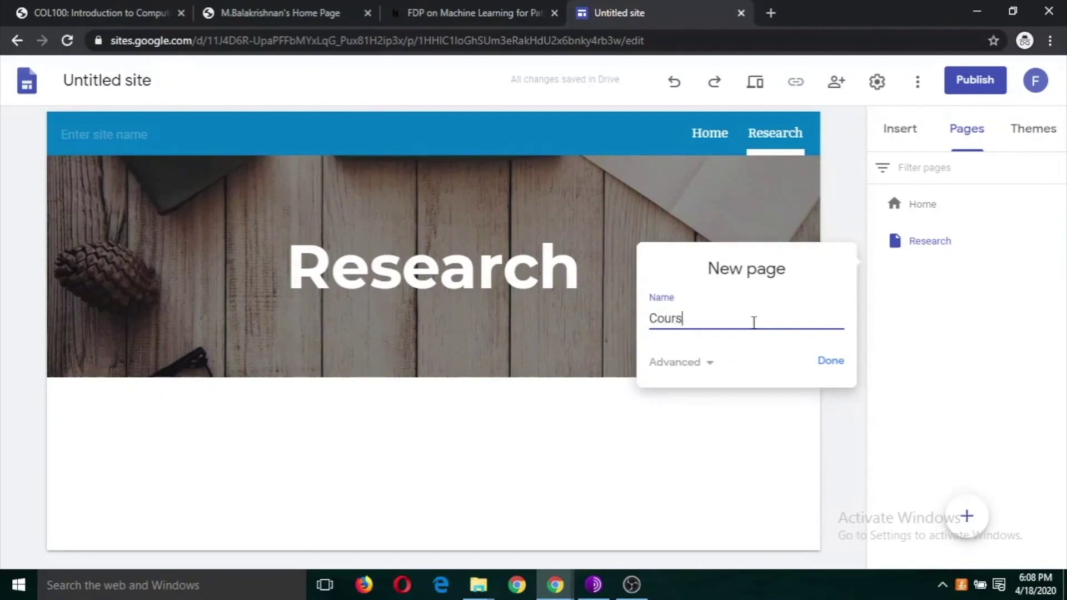
pyautogui.click(831, 361)
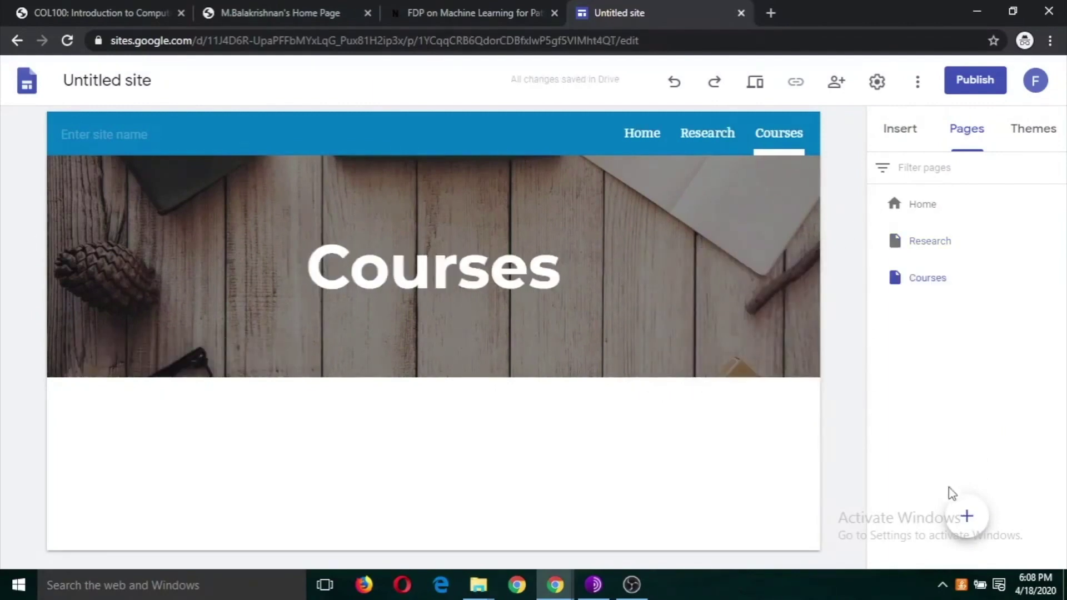
# - Add Extra Curricular and Administration pages, then open the Research page
pyautogui.click(967, 514)
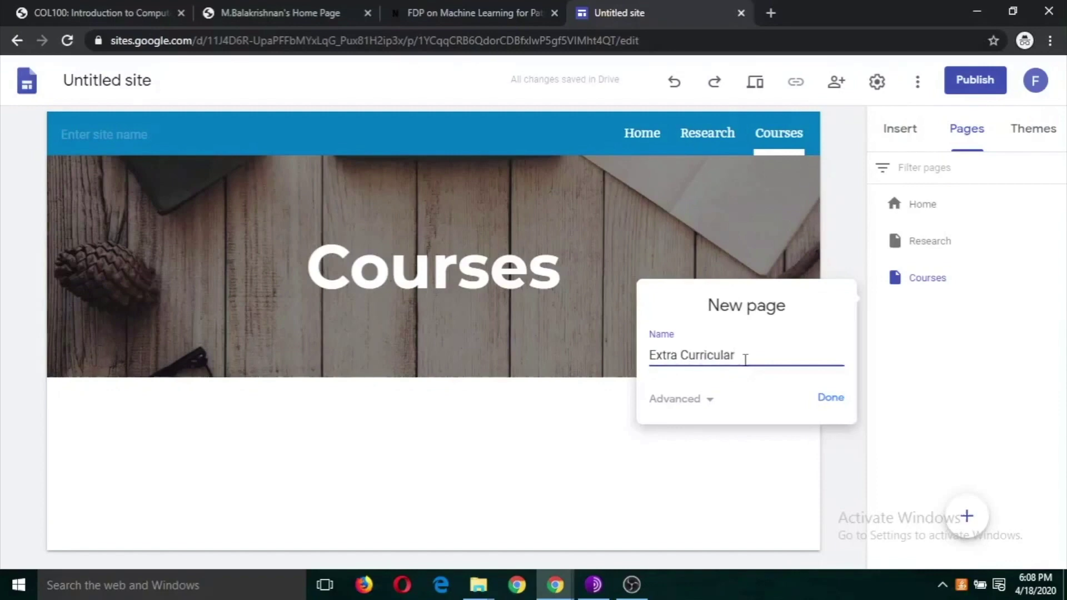
pyautogui.click(828, 399)
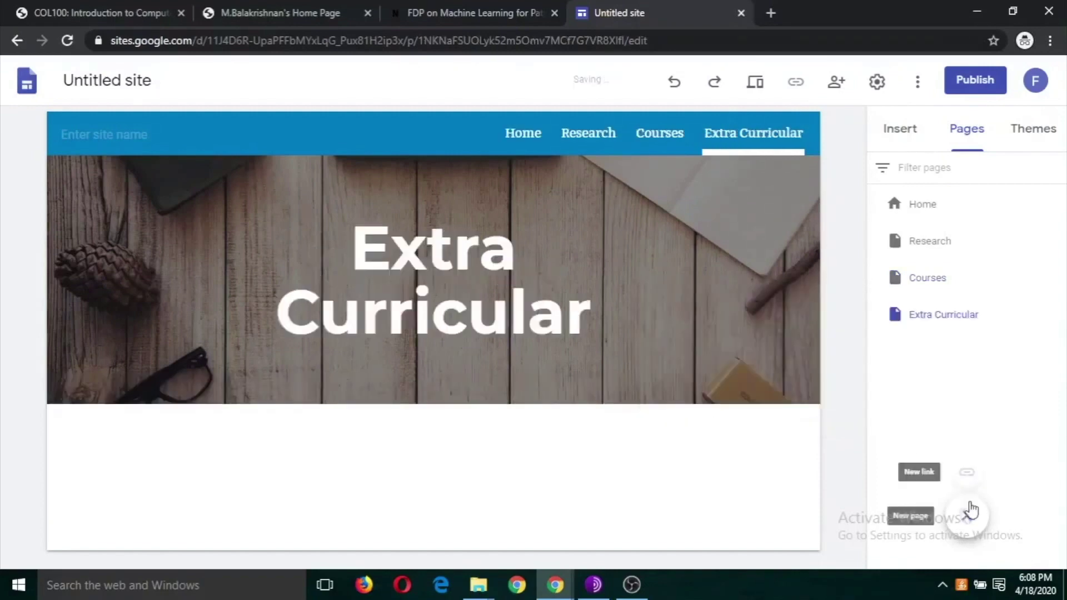
pyautogui.click(970, 511)
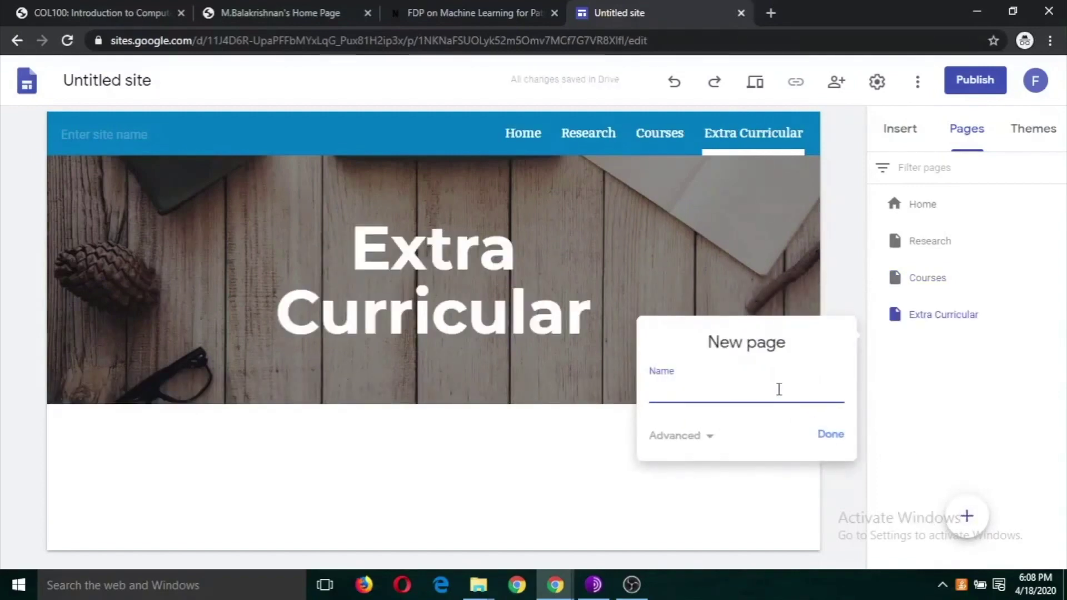
pyautogui.write('Administration')
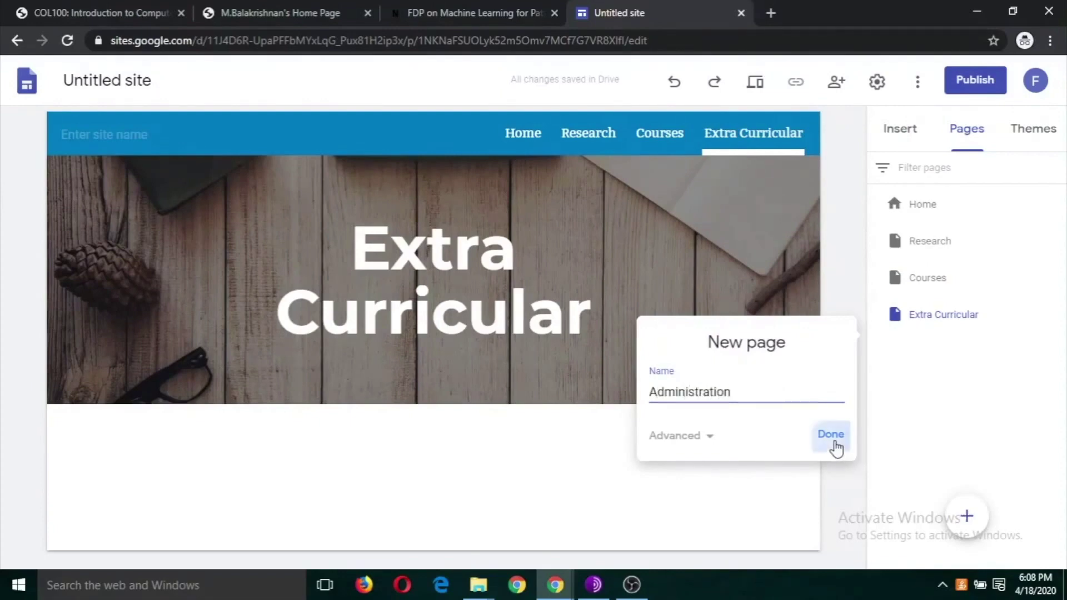
pyautogui.click(831, 436)
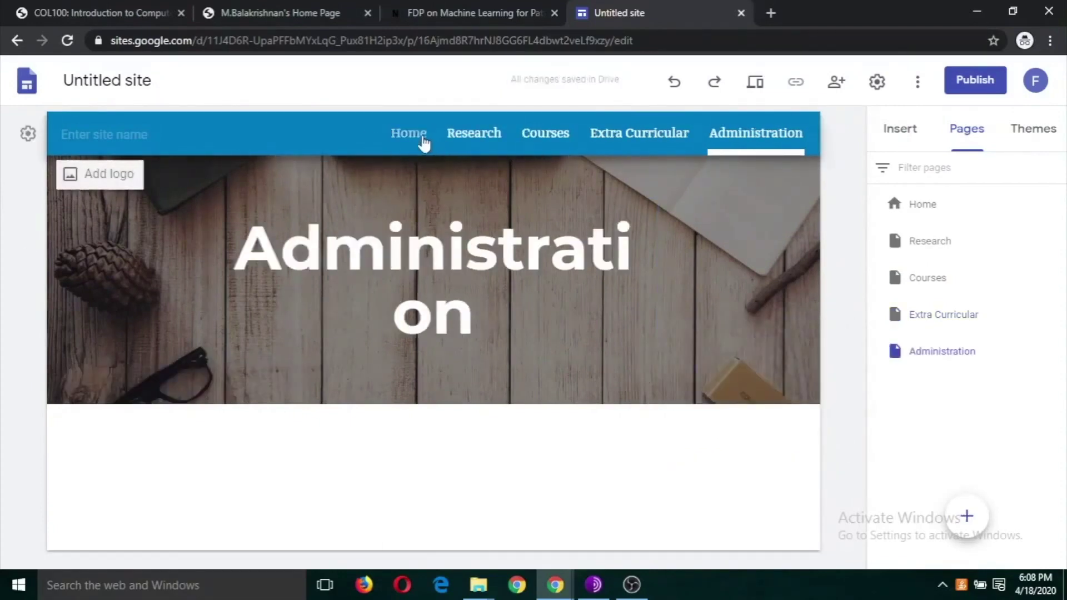
pyautogui.click(469, 144)
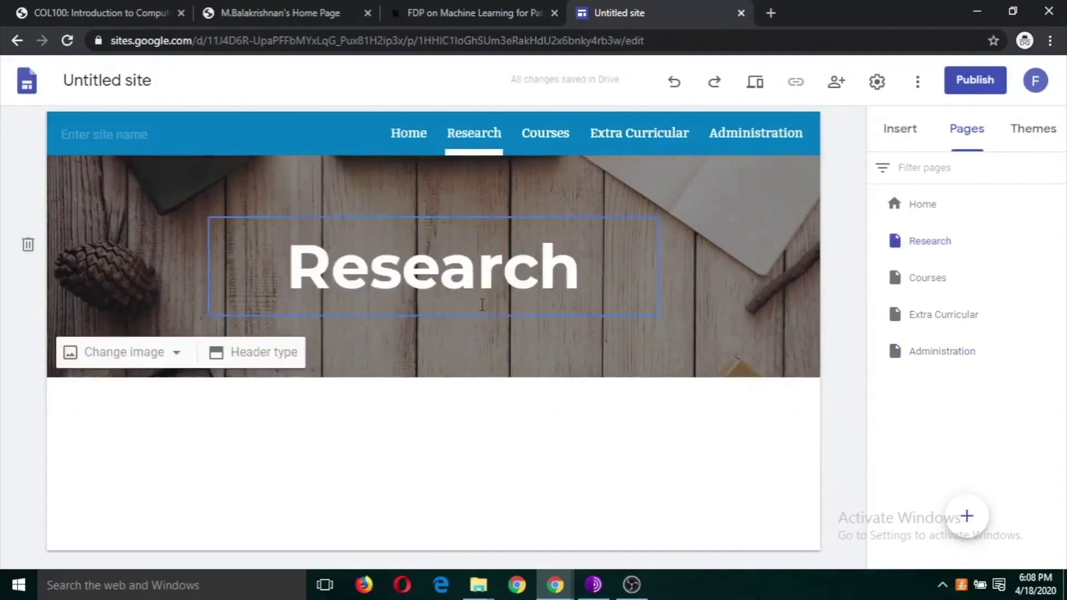
# - Insert an empty text box below the Research banner, then switch to the Courses page
pyautogui.click(897, 133)
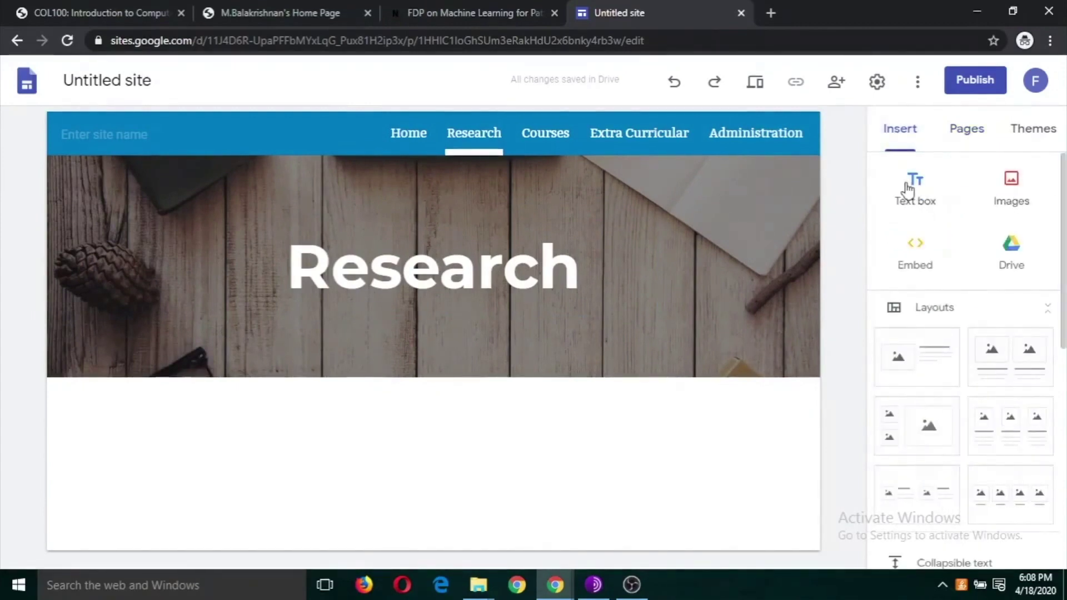
pyautogui.click(913, 186)
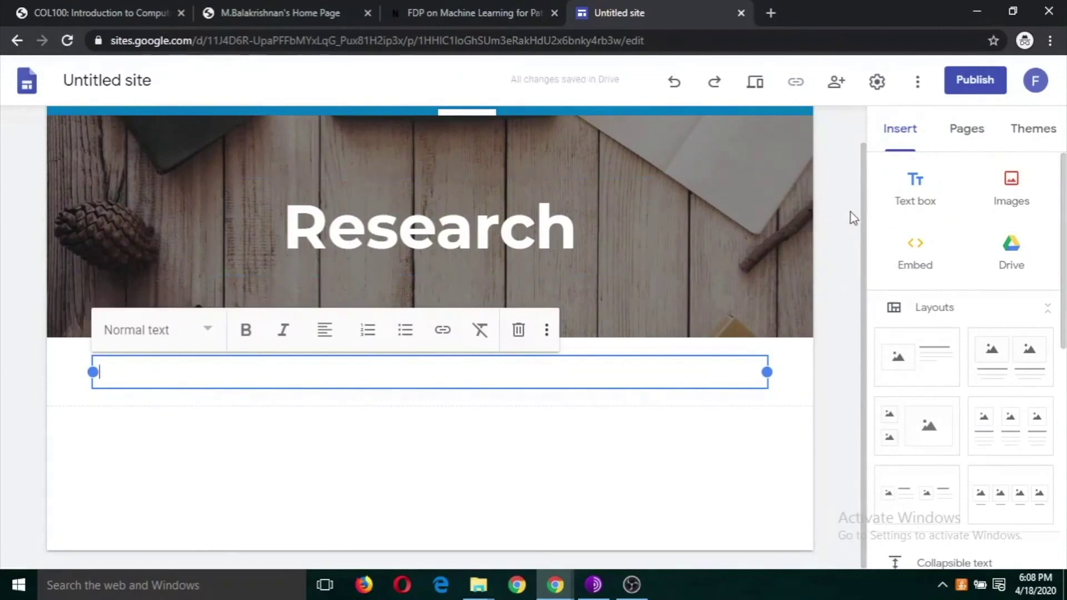
pyautogui.moveTo(864, 217); pyautogui.dragTo(861, 167)
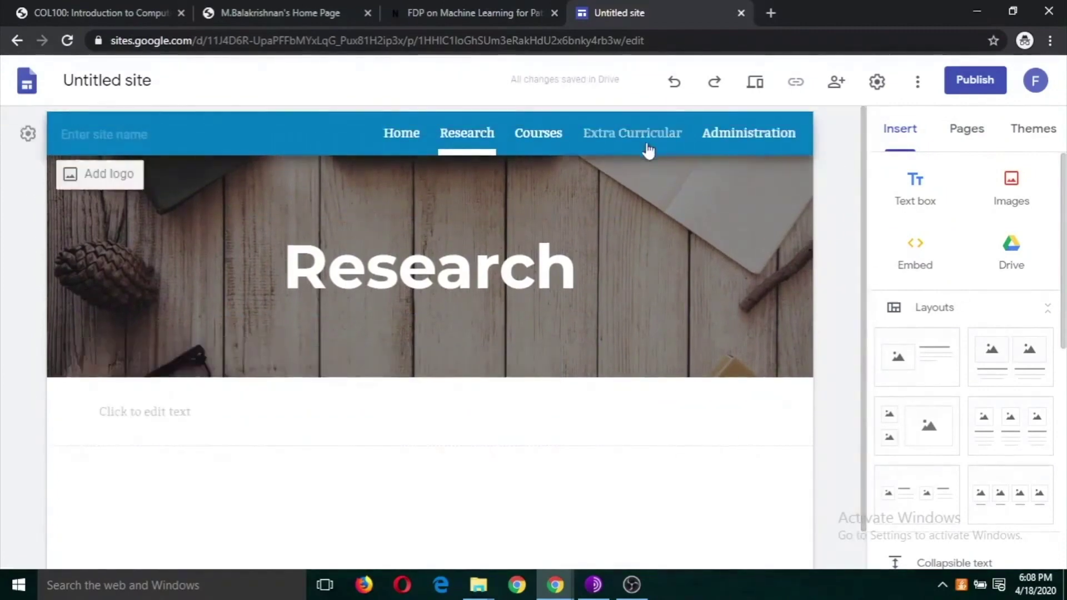
pyautogui.click(557, 139)
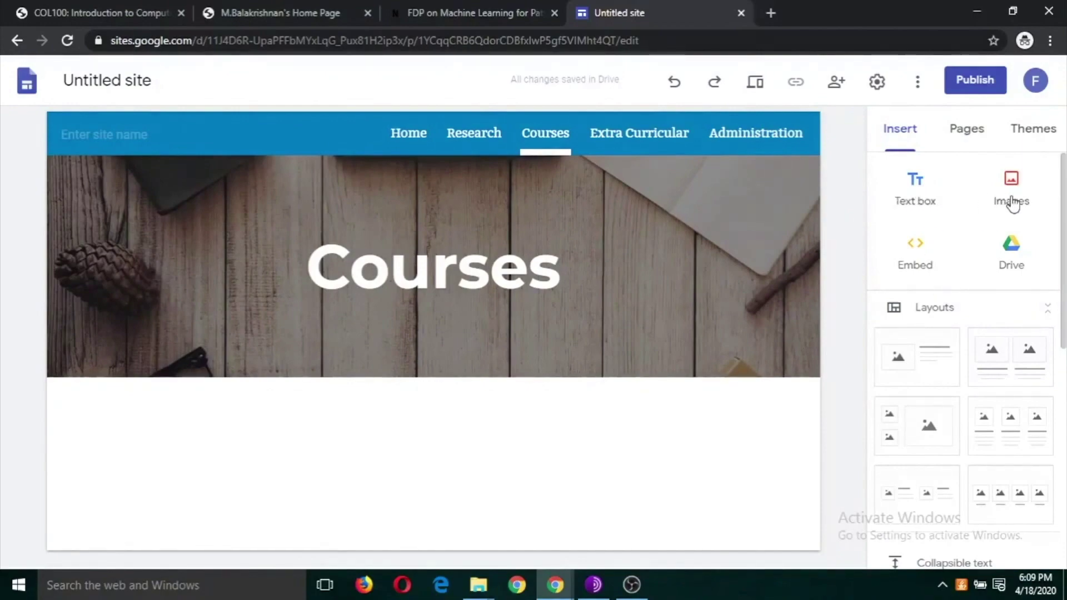
pyautogui.moveTo(1062, 199); pyautogui.dragTo(1062, 201)
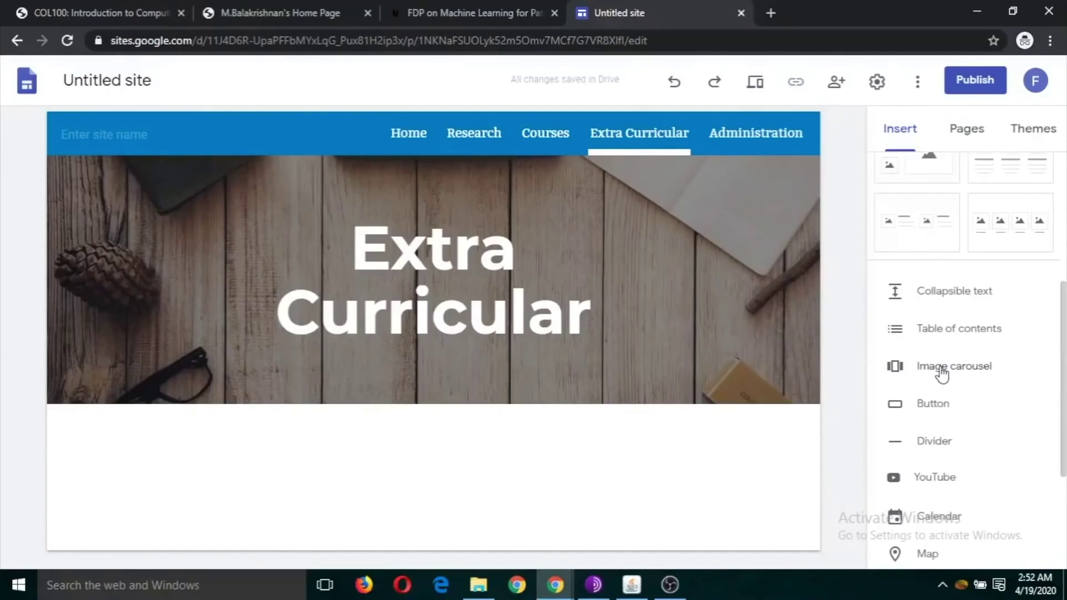
# - Insert an image carousel of uploaded photos best-desktop-wallpaper and pexels-photo-640781
pyautogui.click(940, 369)
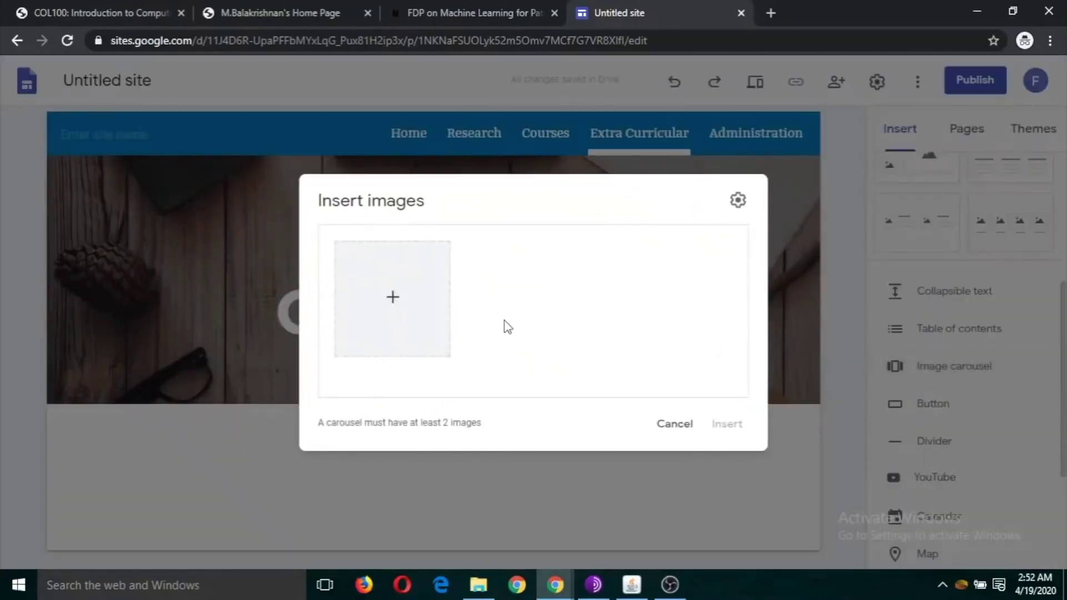
pyautogui.click(397, 307)
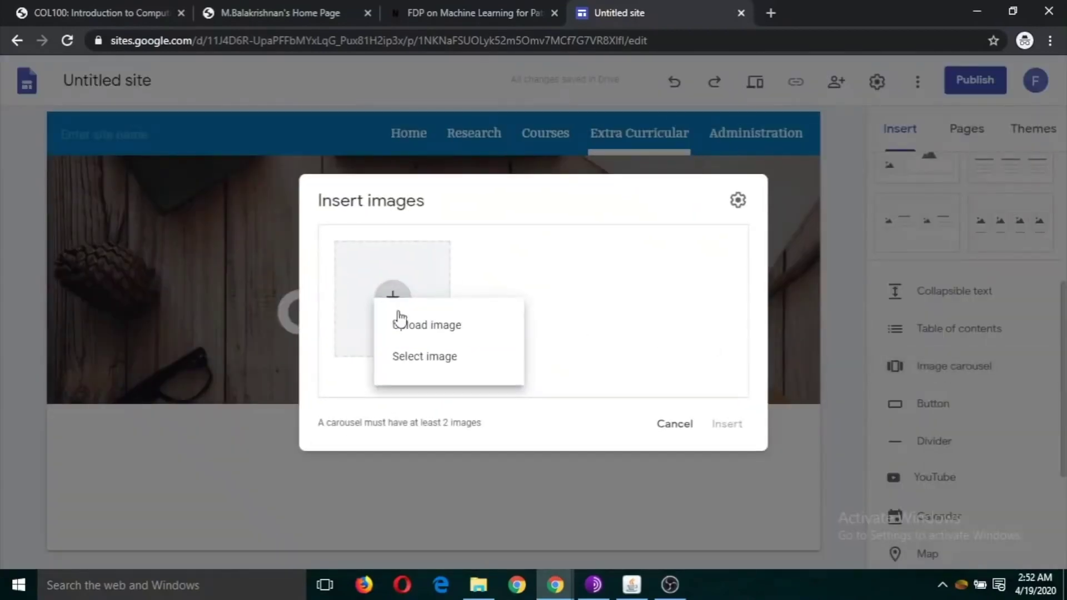
pyautogui.click(410, 325)
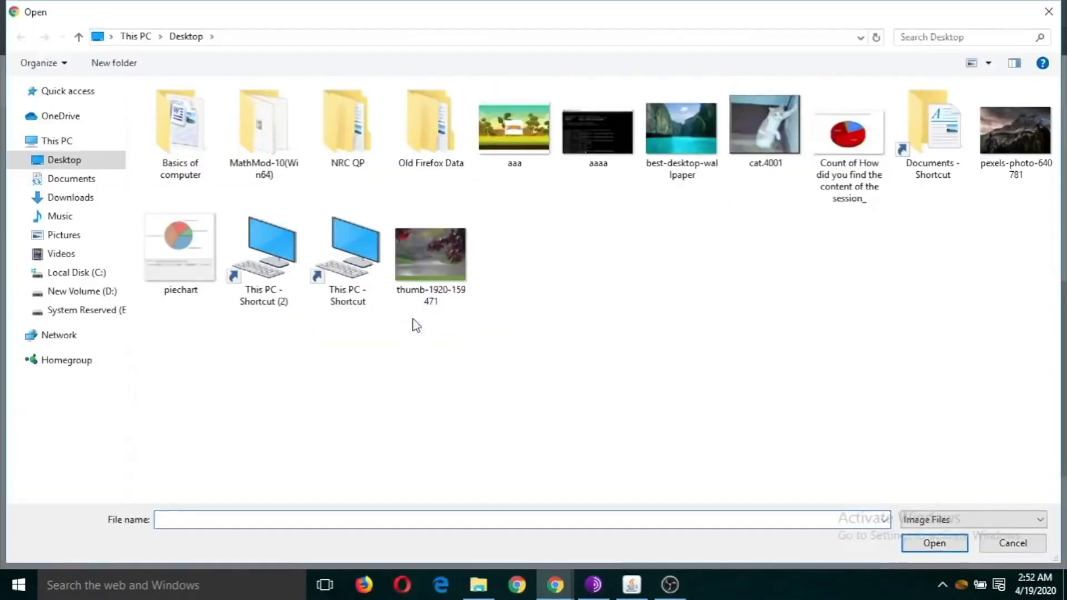
pyautogui.click(692, 134)
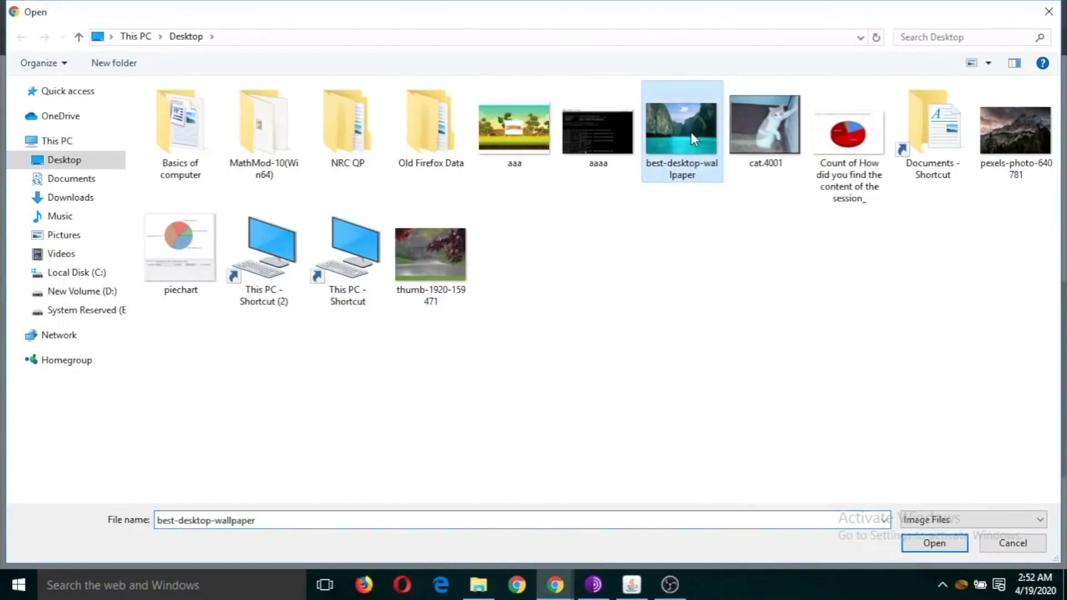
pyautogui.keyDown('ctrl'); pyautogui.click(1038, 133); pyautogui.keyUp('ctrl')
pyautogui.click(938, 543)
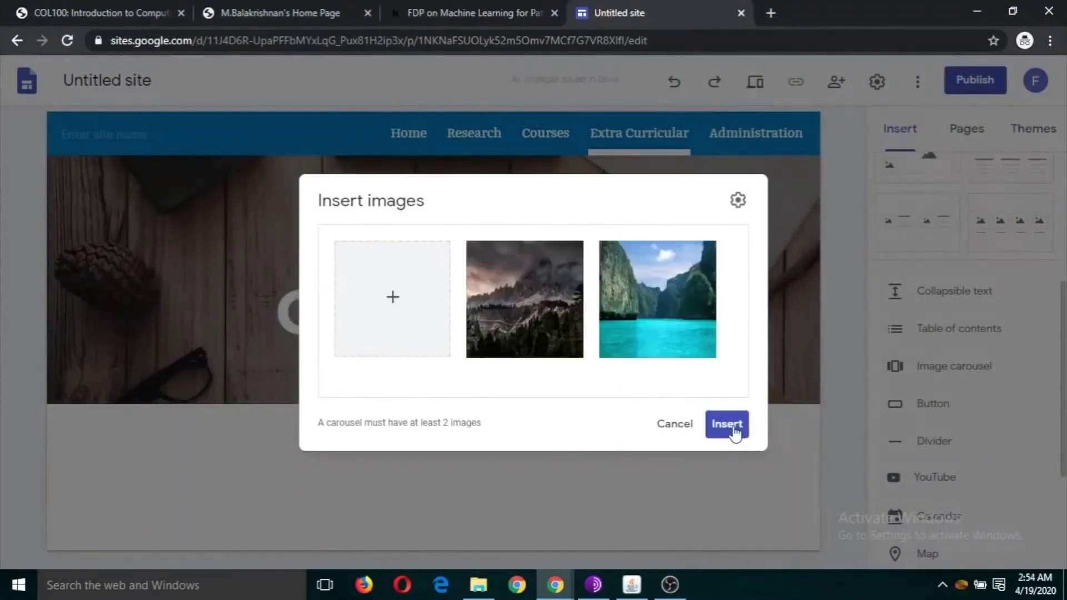
pyautogui.click(732, 426)
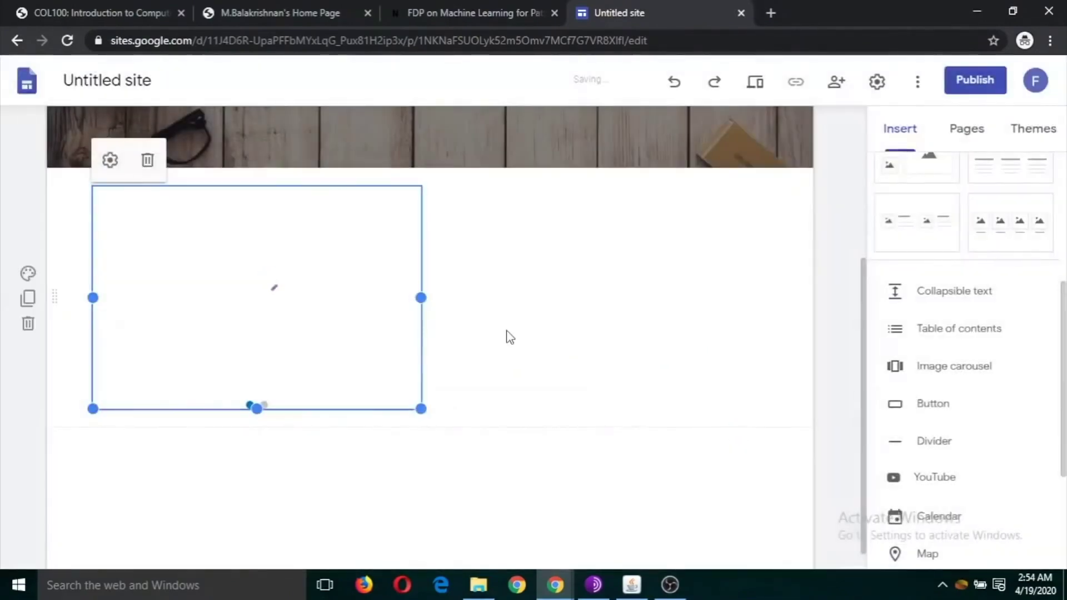
# - Enlarge the carousel wider and taller, shift it in from the left margin, and deselect it
pyautogui.moveTo(421, 298); pyautogui.dragTo(682, 309)
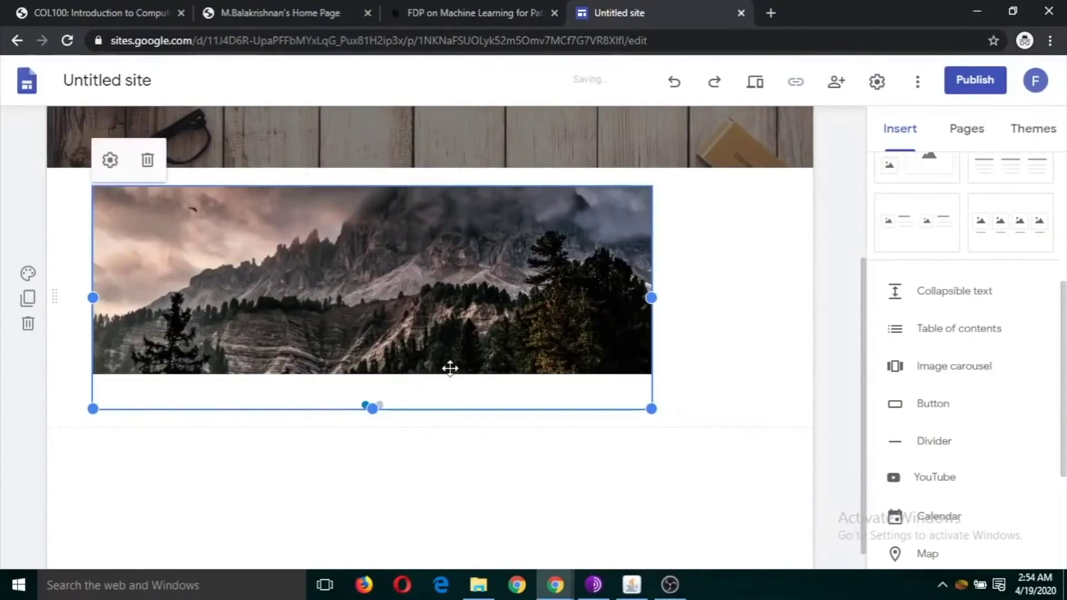
pyautogui.moveTo(373, 408); pyautogui.dragTo(373, 455)
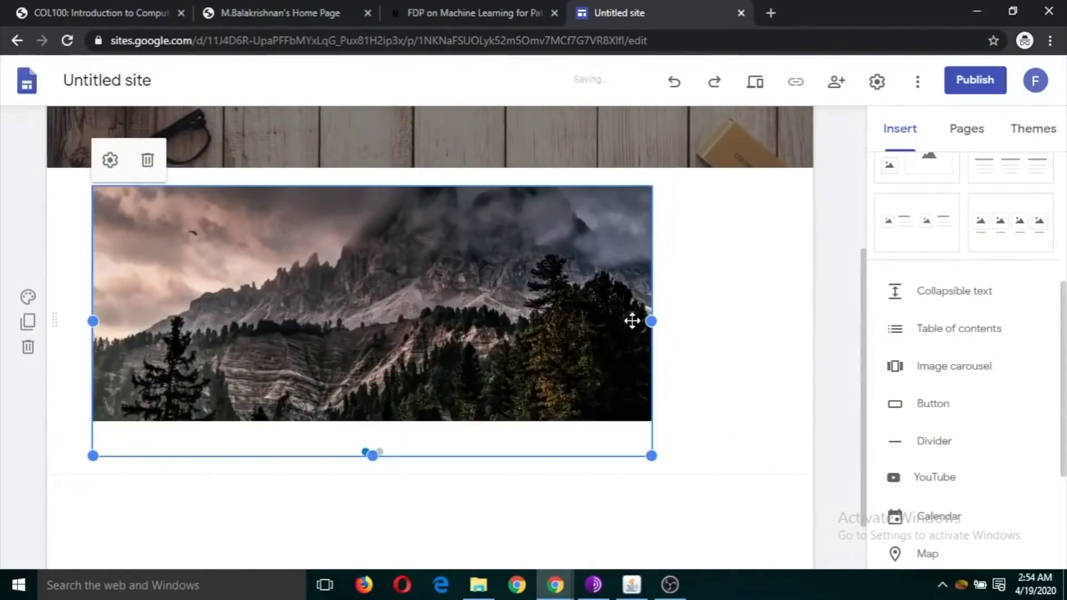
pyautogui.moveTo(425, 303); pyautogui.dragTo(396, 271)
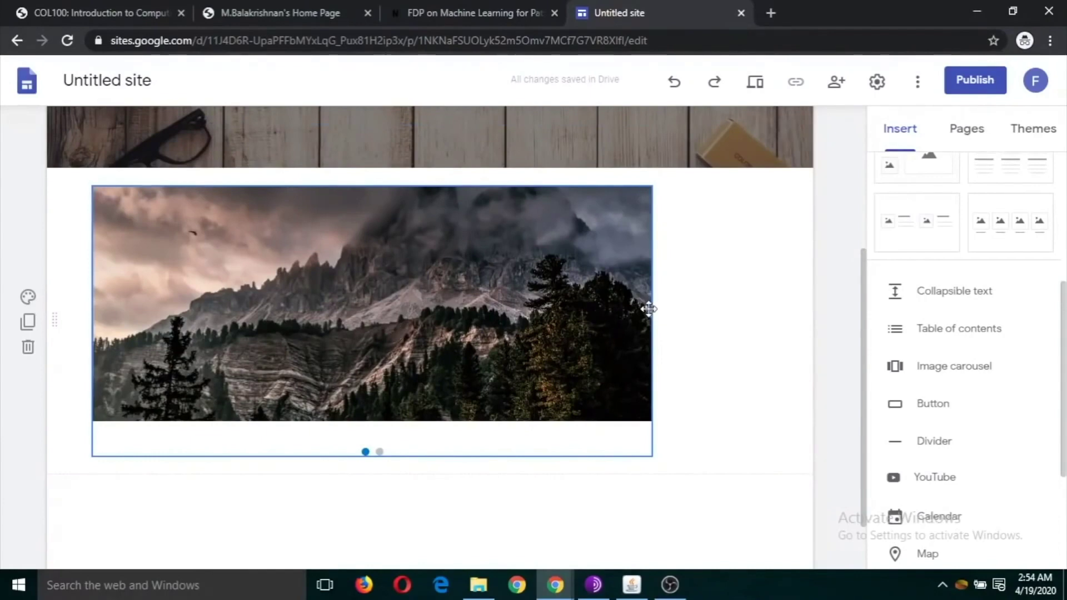
pyautogui.moveTo(649, 308); pyautogui.dragTo(496, 293)
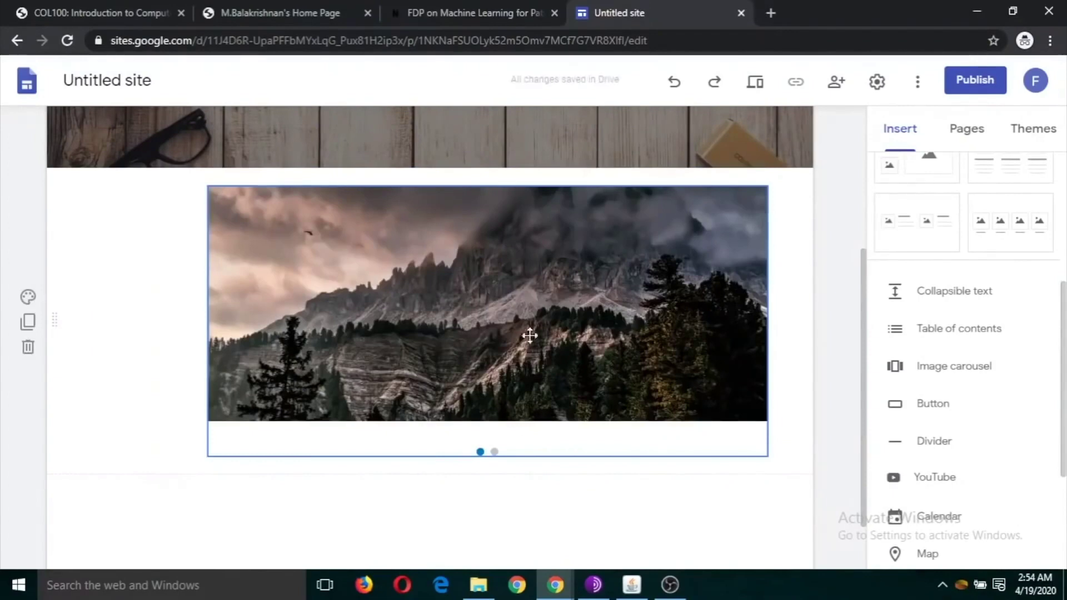
pyautogui.click(535, 381)
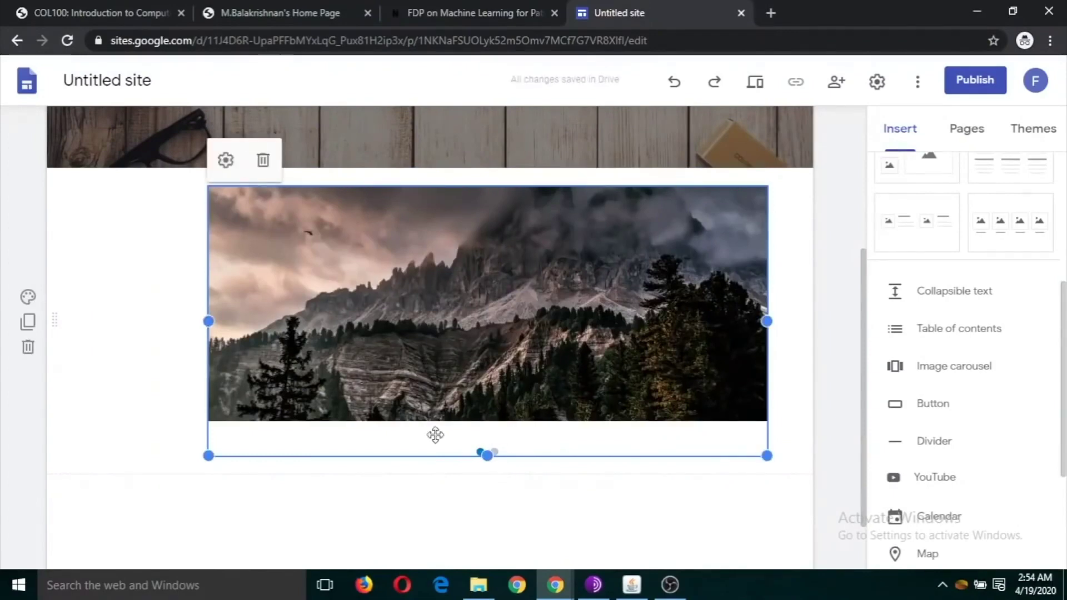
pyautogui.moveTo(208, 322); pyautogui.dragTo(150, 320)
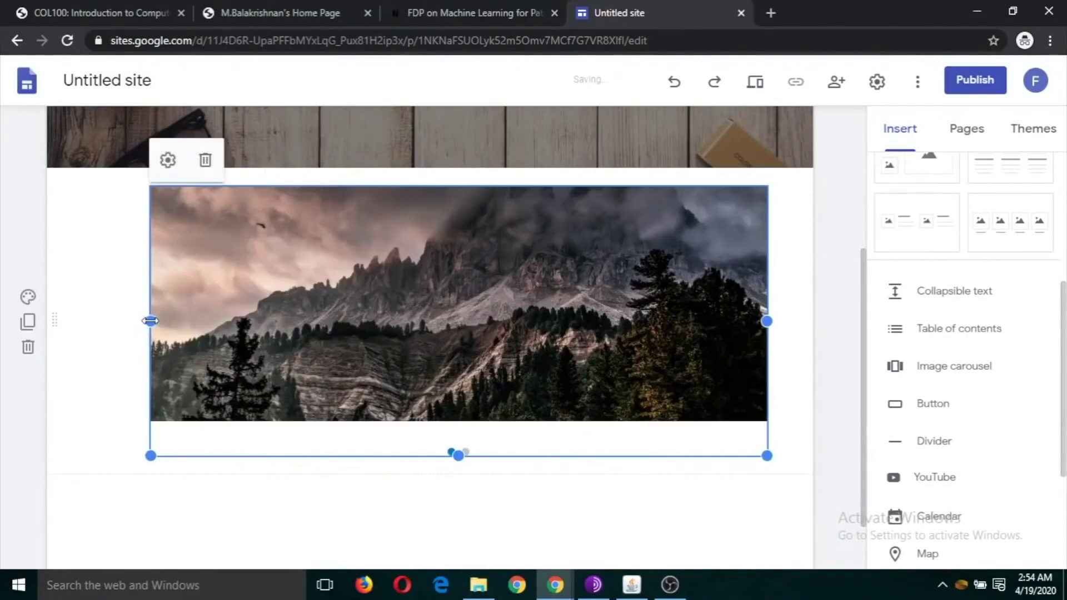
pyautogui.click(386, 521)
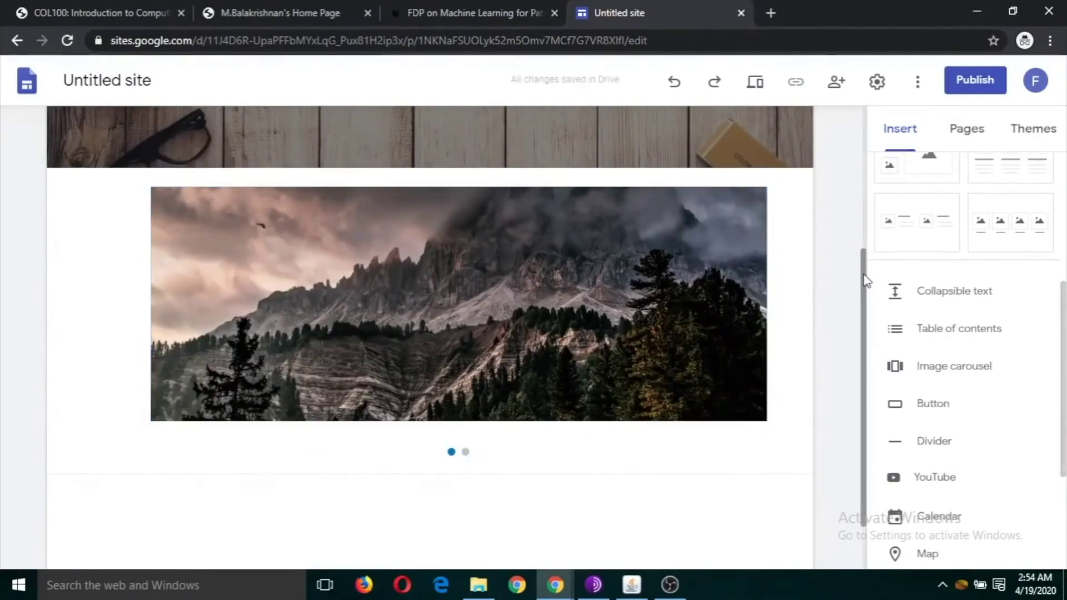
pyautogui.moveTo(860, 278); pyautogui.dragTo(850, 136)
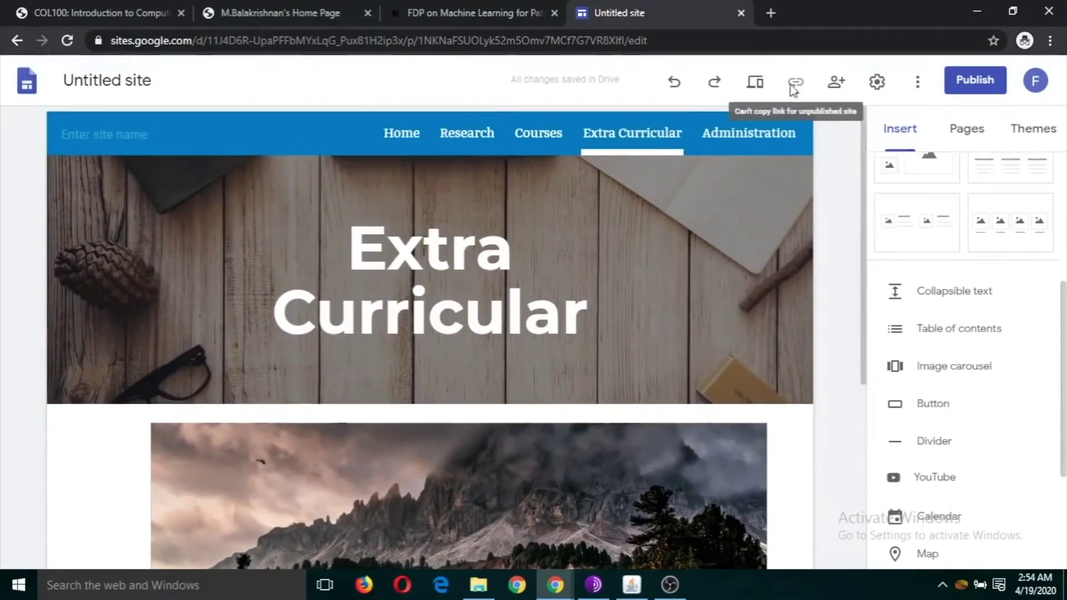
# - Preview the site, moving the carousel to the turquoise cliffs slide and back to the mountain
pyautogui.click(755, 85)
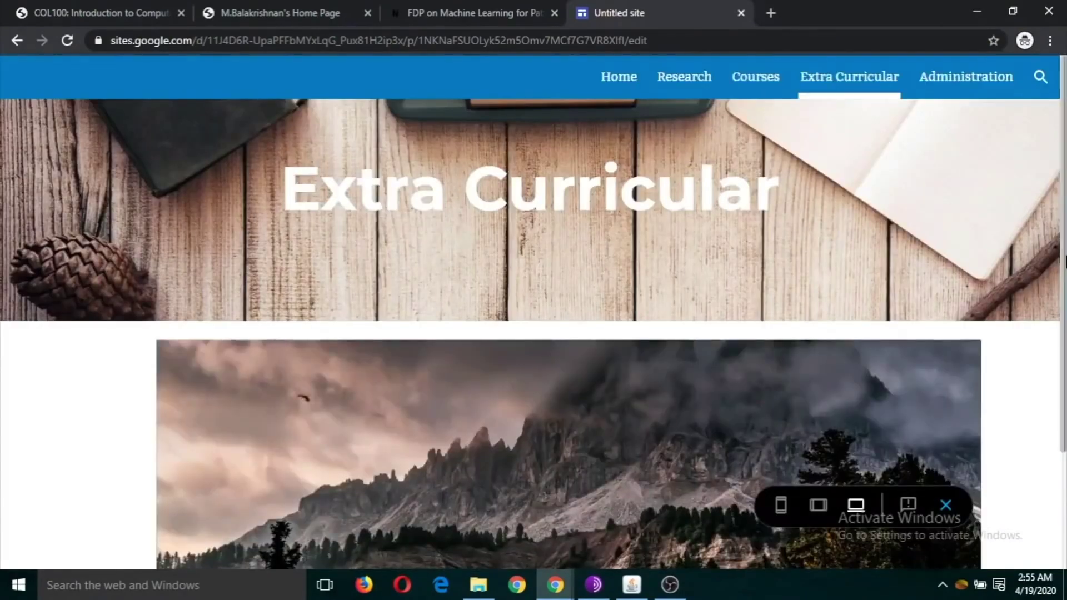
pyautogui.scroll(-3, 1064, 252)
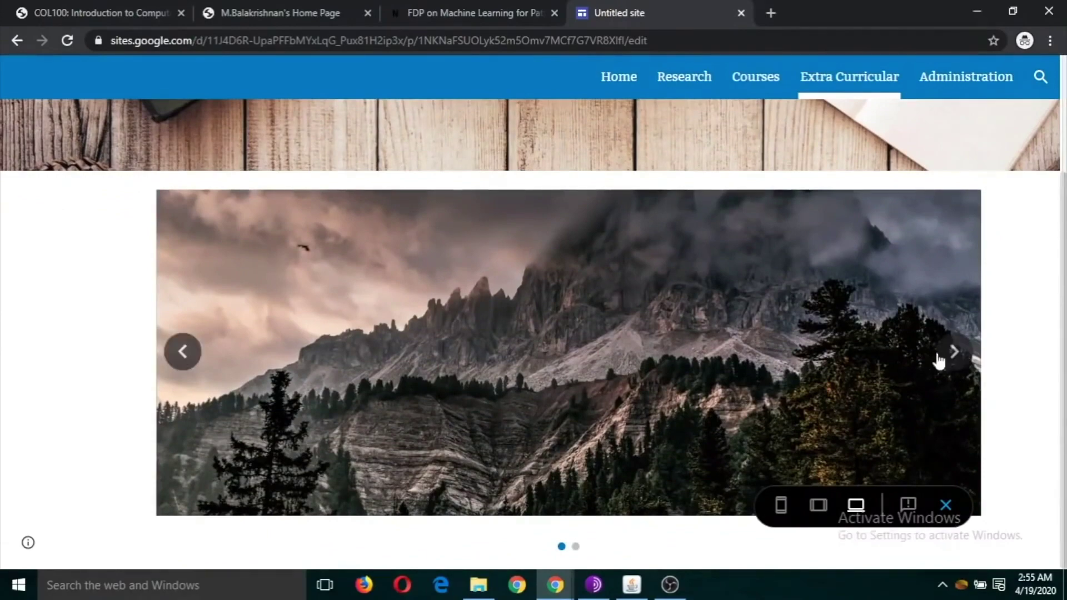
pyautogui.click(952, 354)
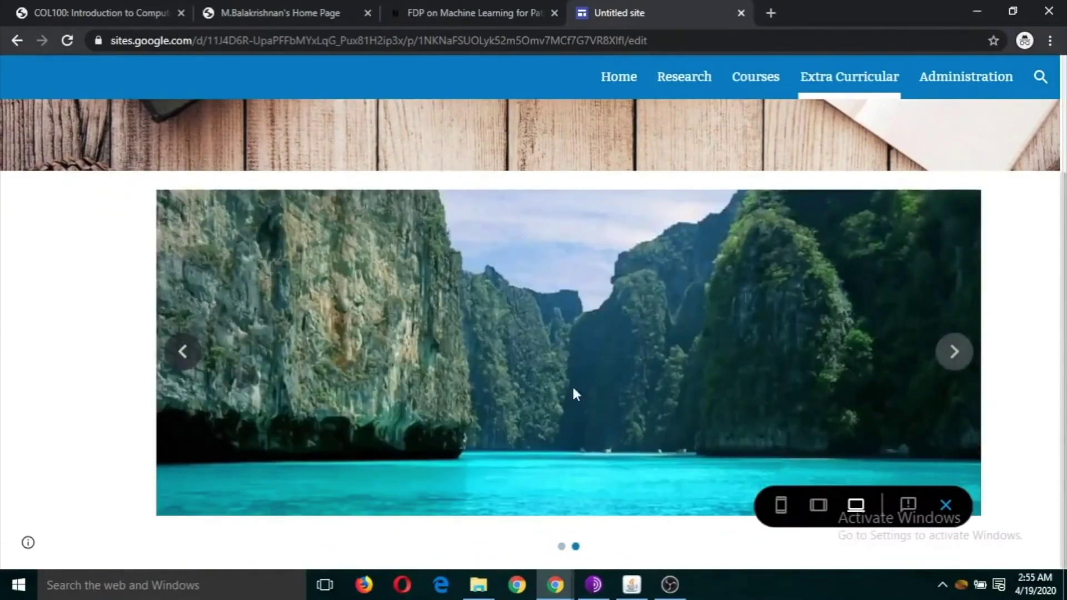
pyautogui.click(184, 353)
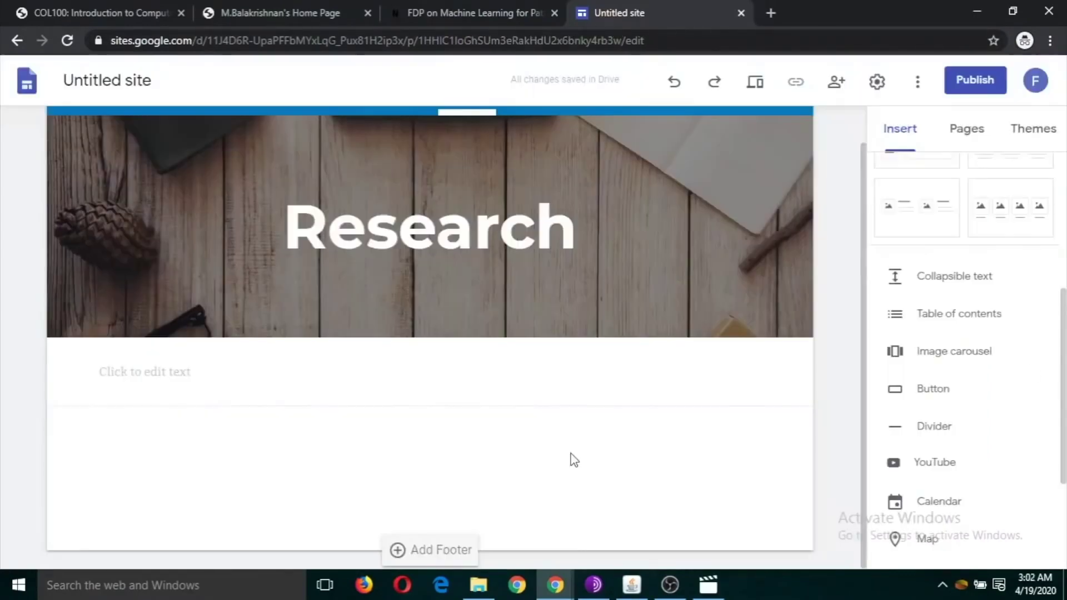
# - Add a collapsible text block headed 'Publications' to the Research page
pyautogui.click(946, 282)
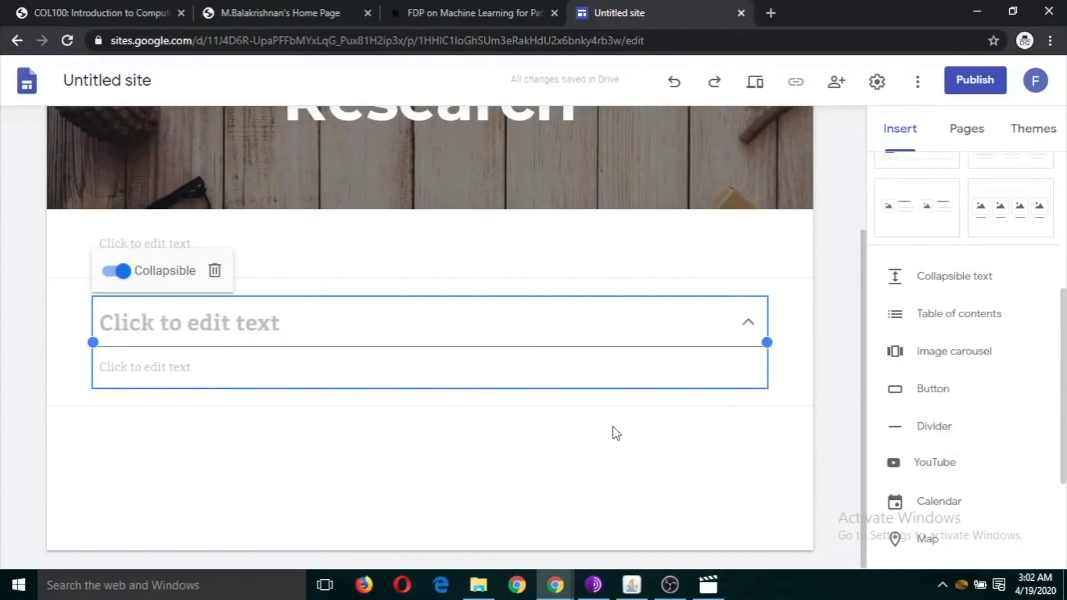
pyautogui.click(395, 319)
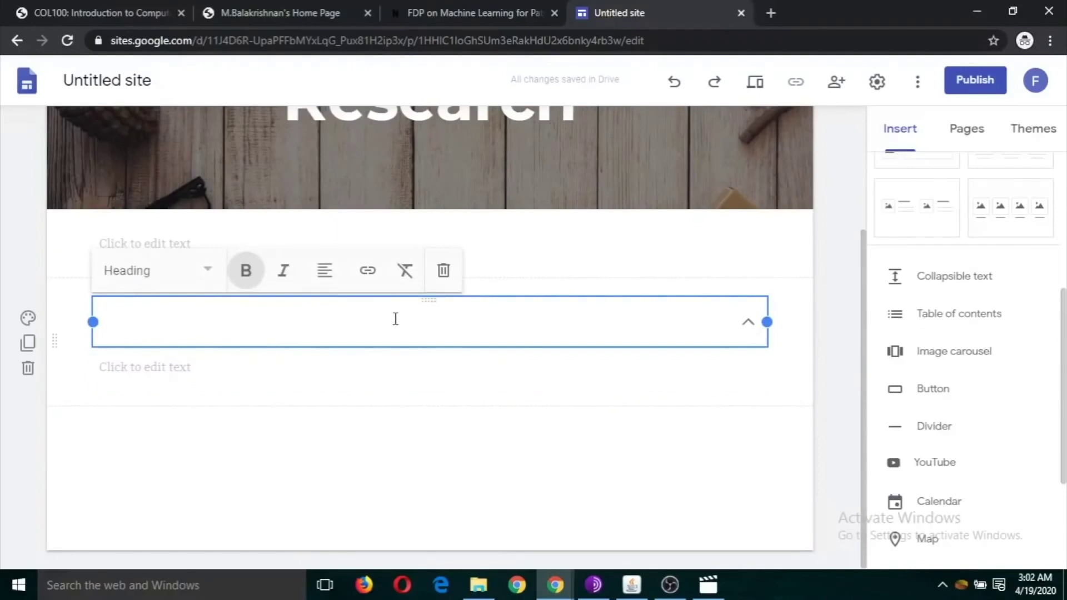
pyautogui.write('Pub')
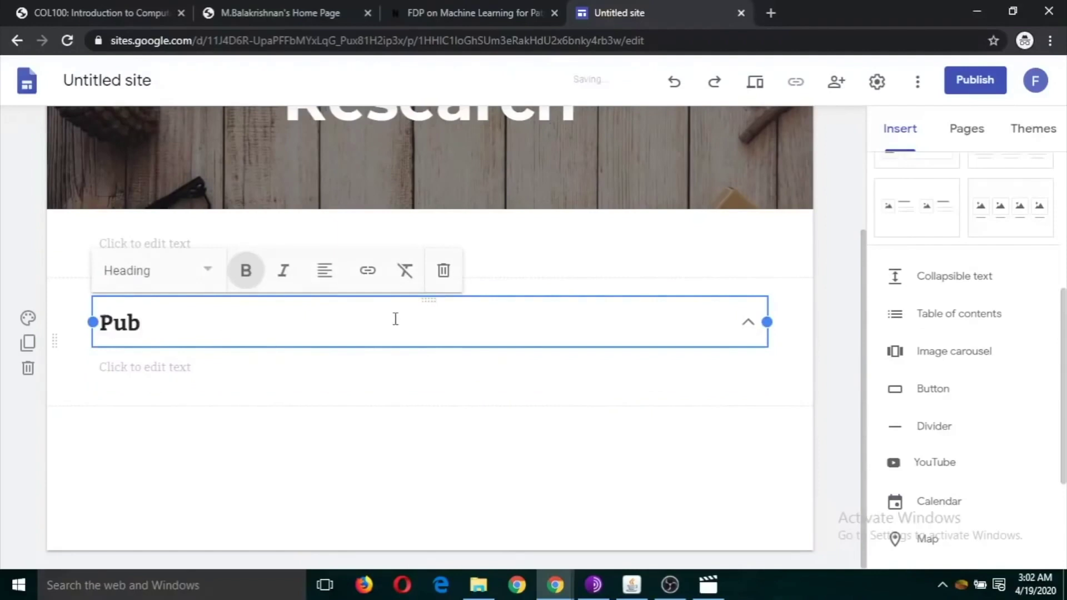
pyautogui.write('lication')
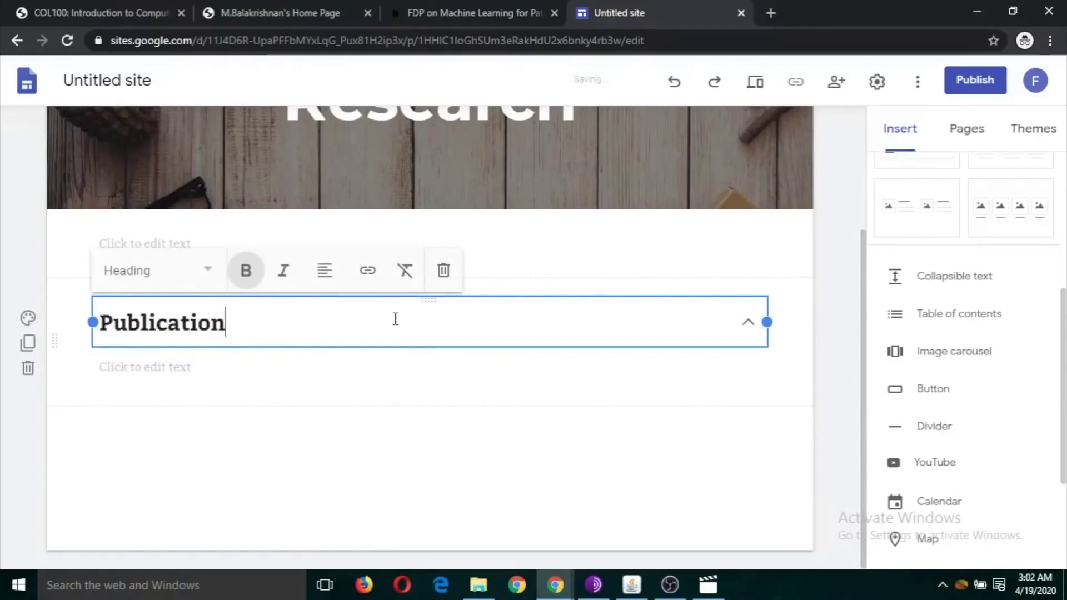
pyautogui.write('s')
# - Fill the Publications section with a numbered list a, b, c, d and leave it collapsed
pyautogui.click(264, 368)
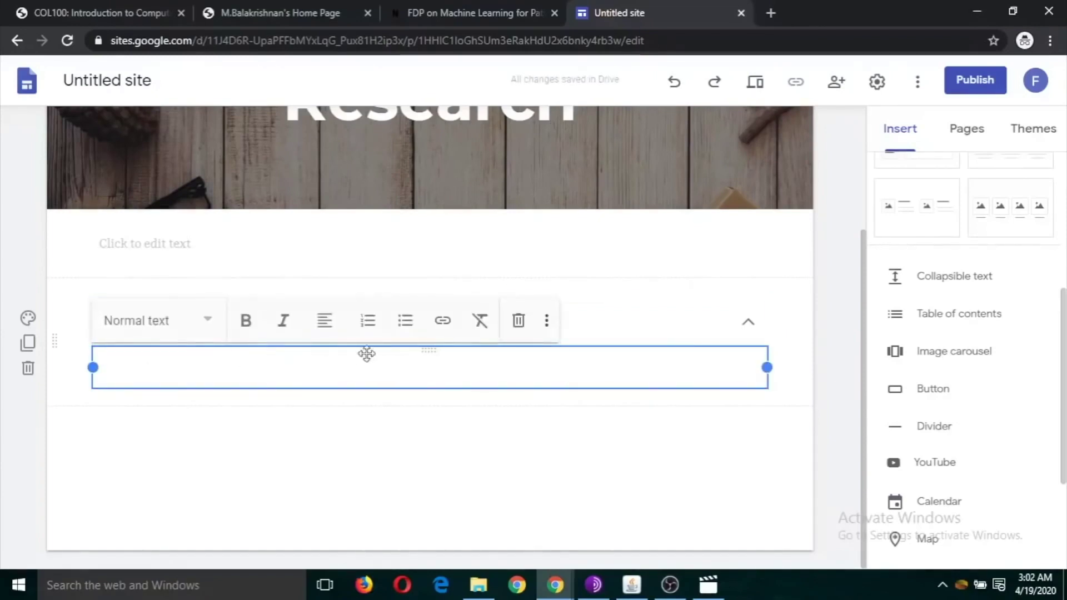
pyautogui.click(362, 322)
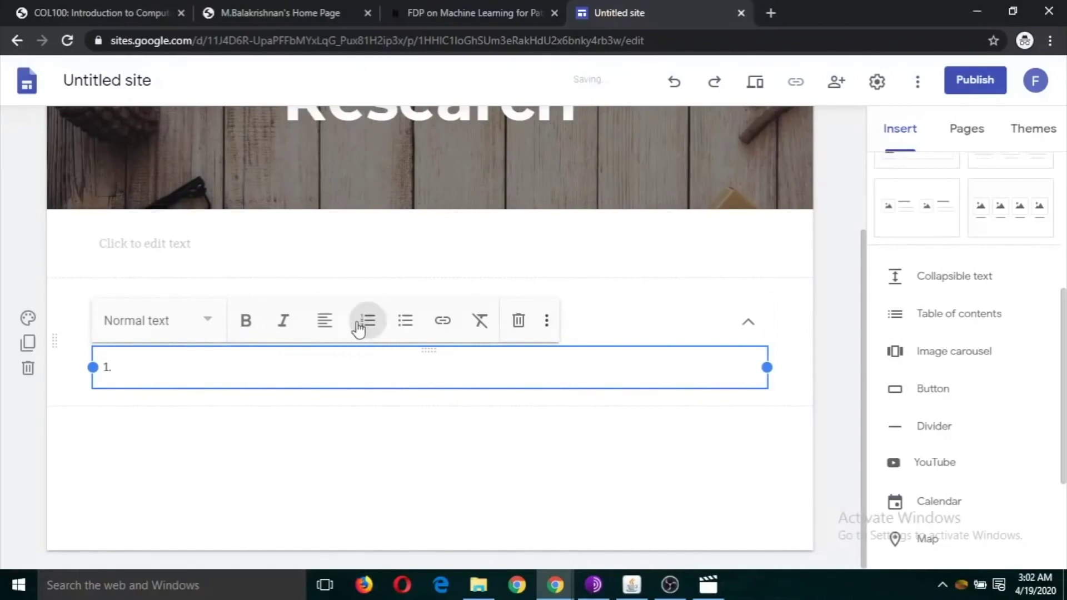
pyautogui.write('a')
pyautogui.press('Return')
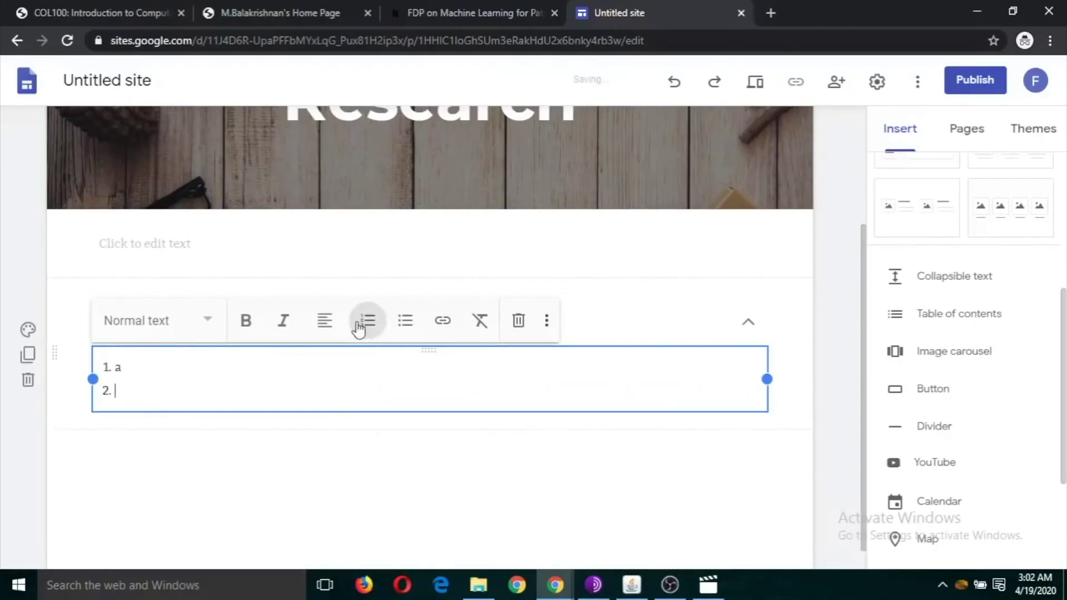
pyautogui.write('b')
pyautogui.press('Return')
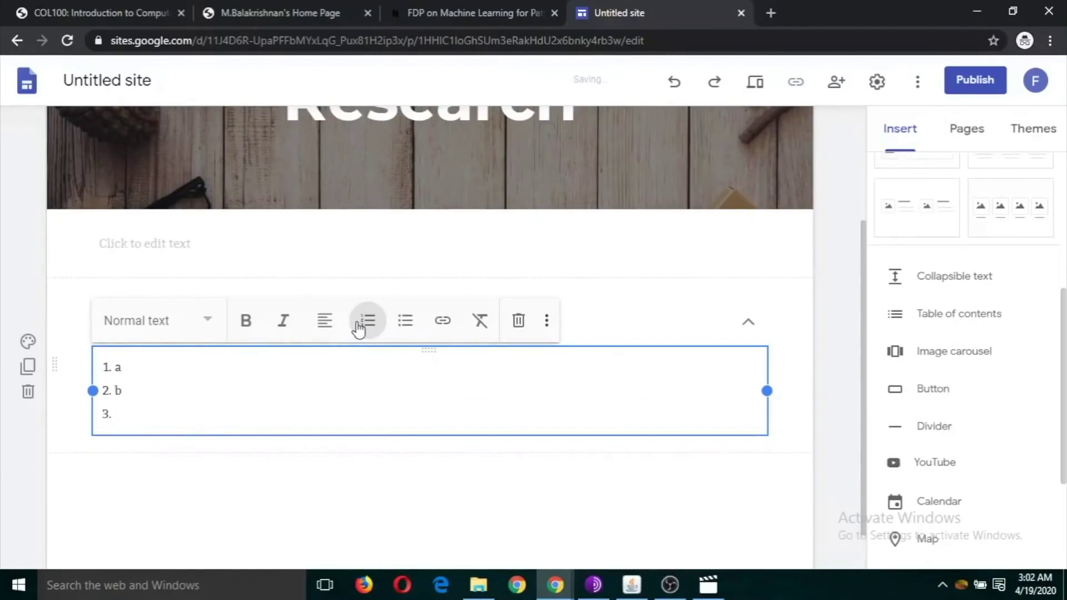
pyautogui.write('c')
pyautogui.press('Return')
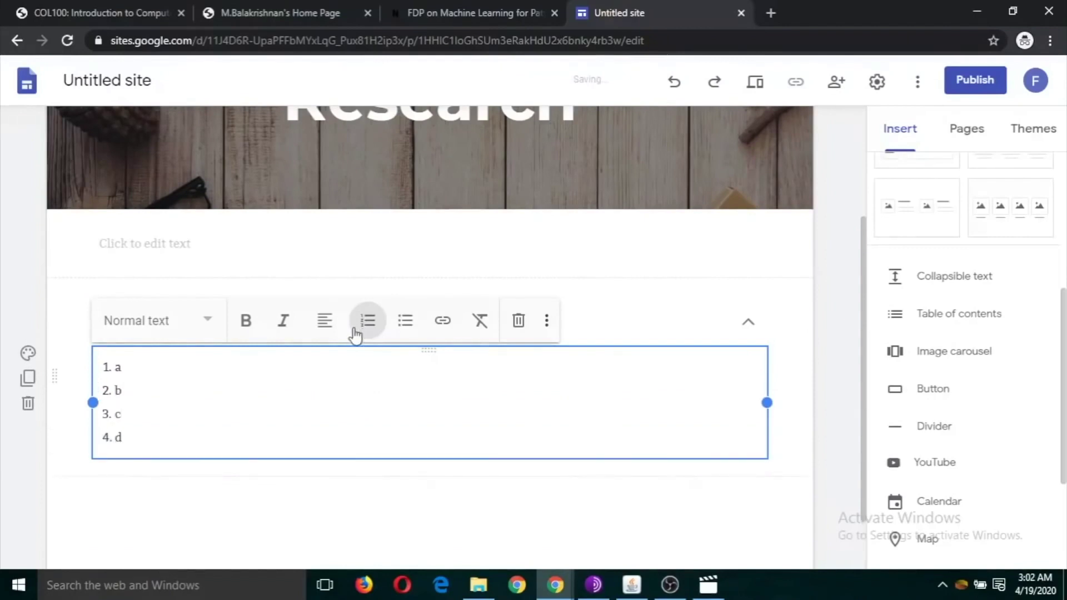
pyautogui.click(793, 477)
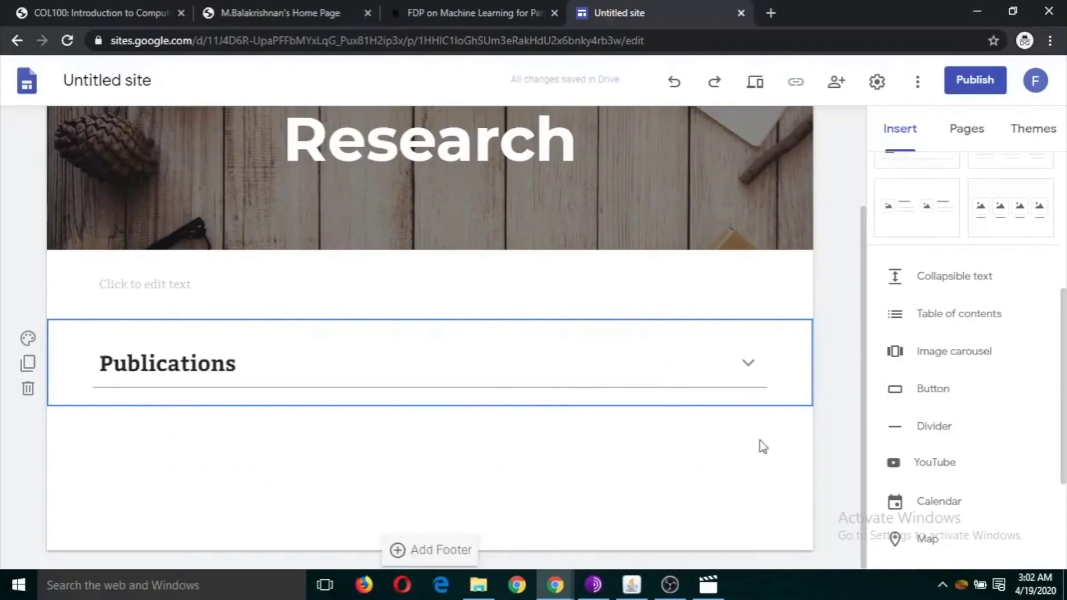
pyautogui.click(749, 364)
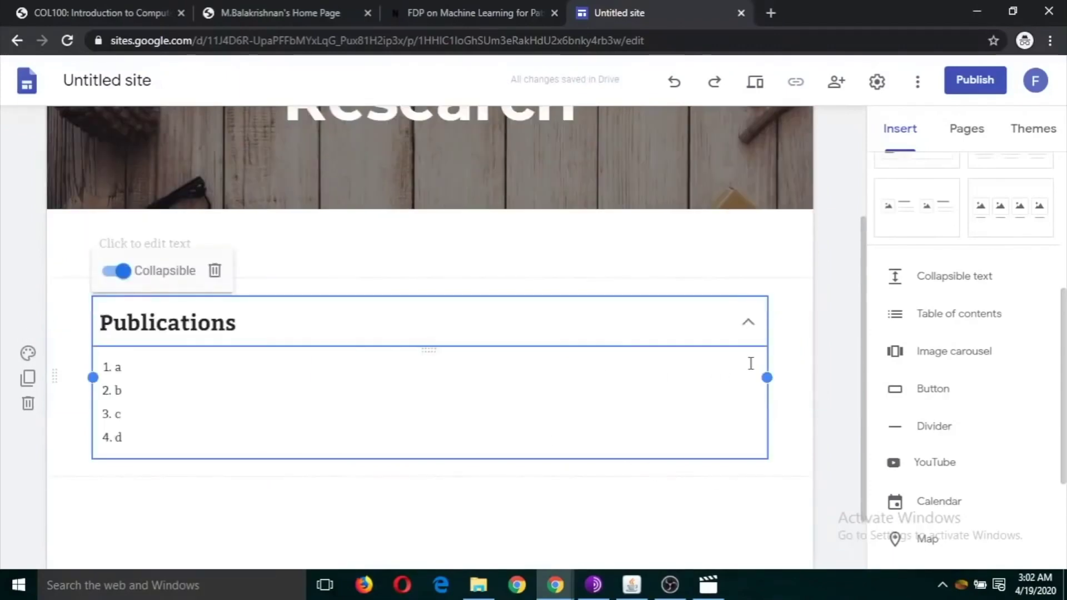
pyautogui.click(763, 331)
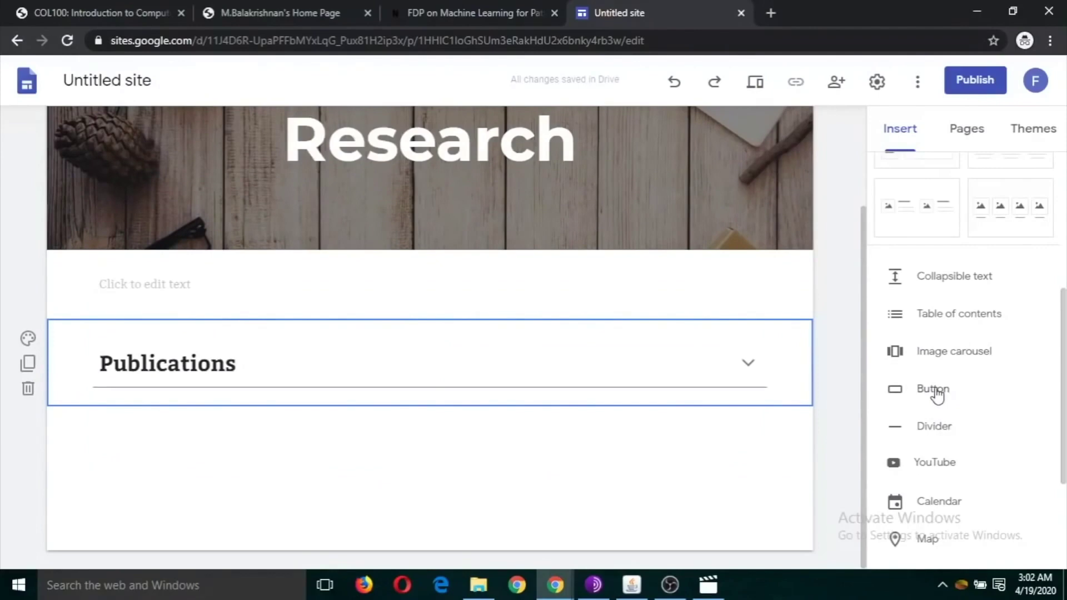
# - Insert a 'Courses' button below Publications that links to the Courses page
pyautogui.click(936, 391)
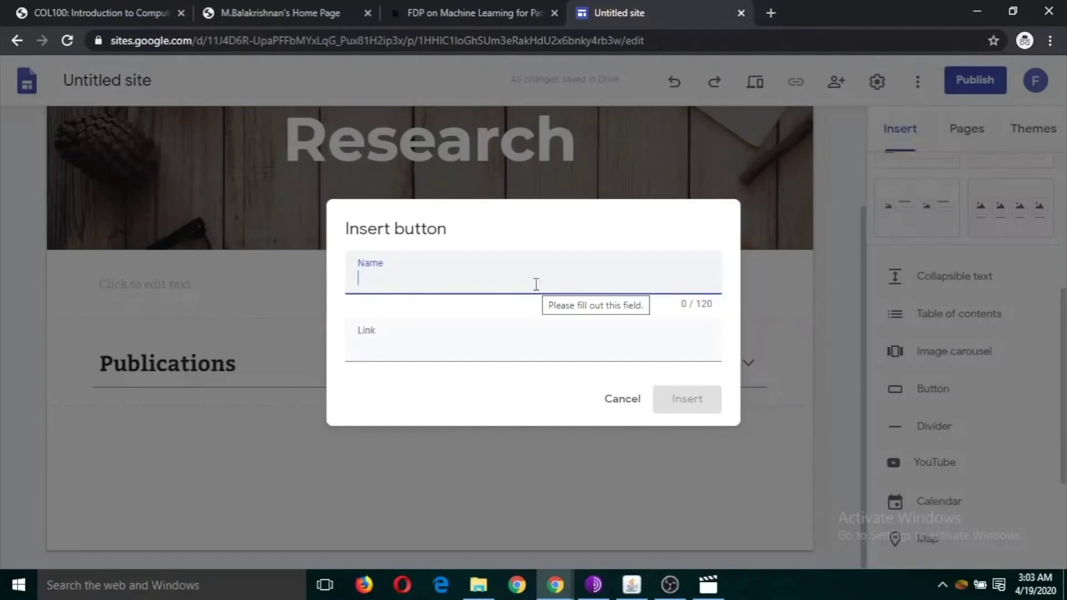
pyautogui.write('Teaching')
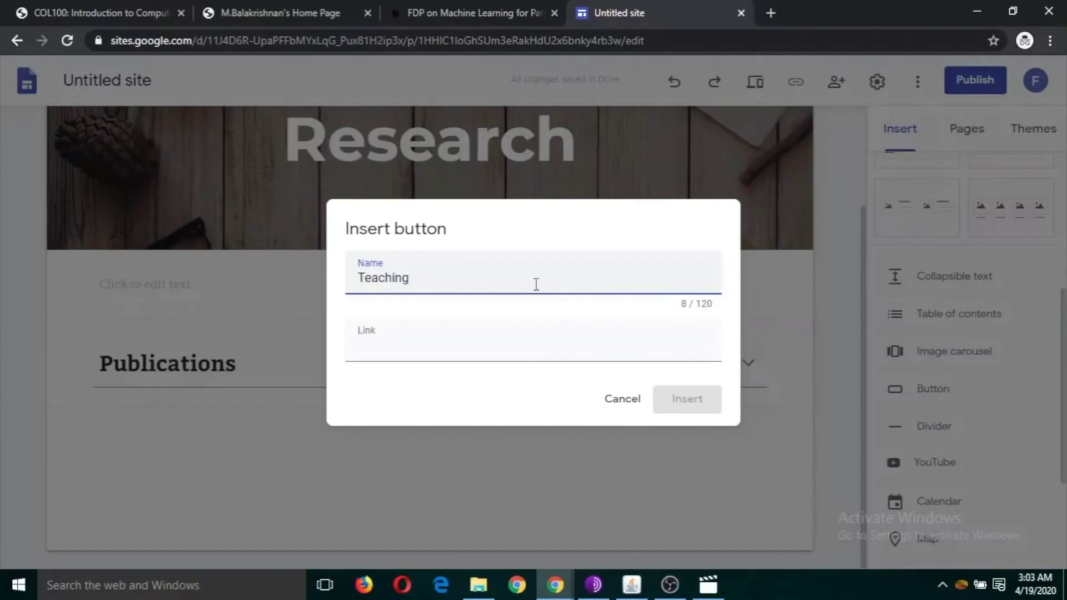
pyautogui.click(455, 335)
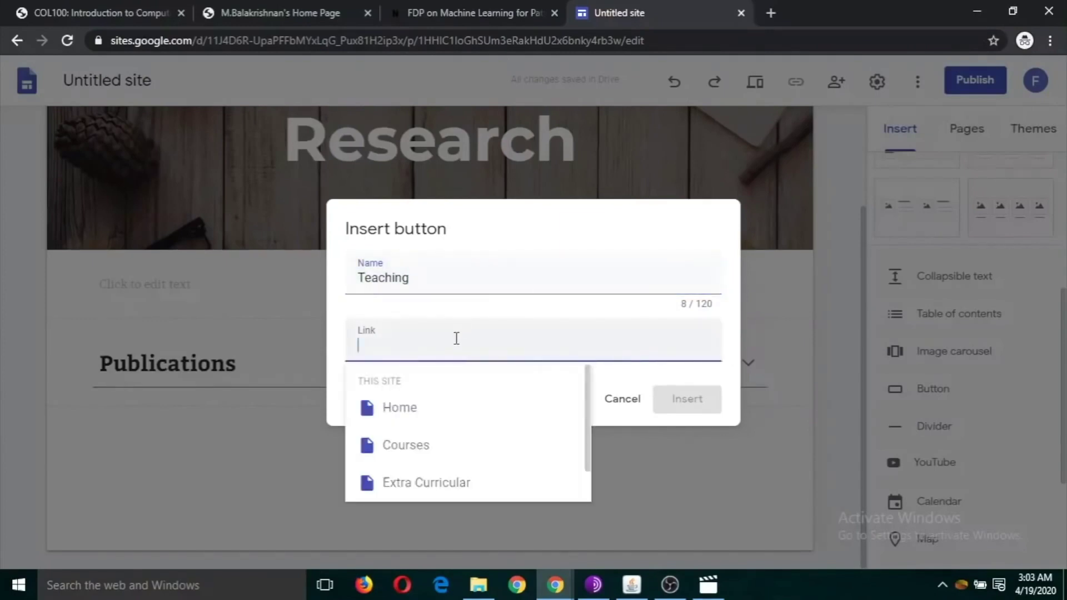
pyautogui.click(412, 446)
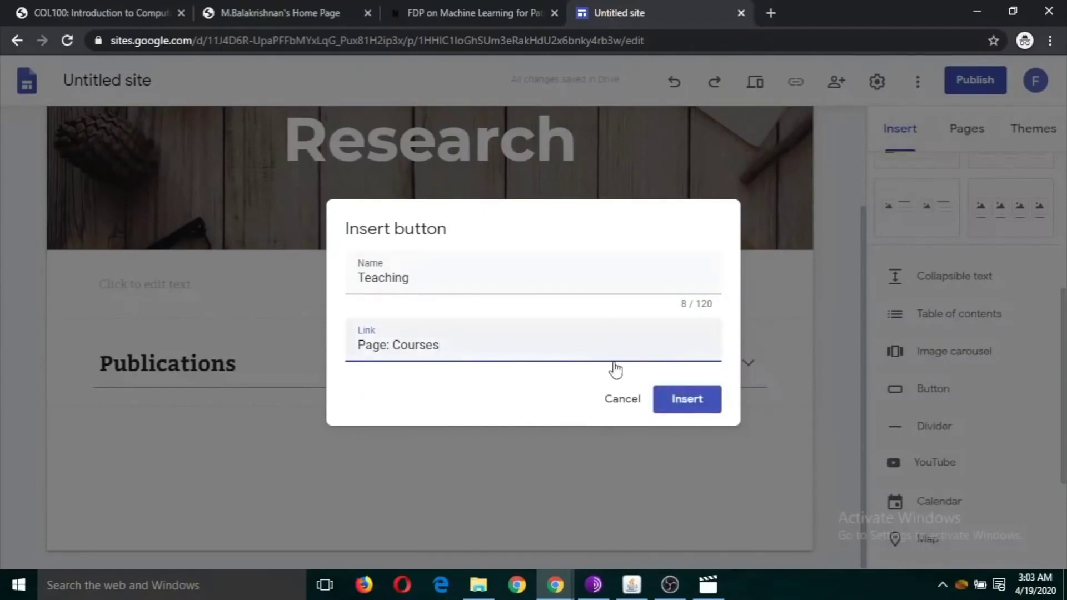
pyautogui.moveTo(510, 281); pyautogui.dragTo(340, 290)
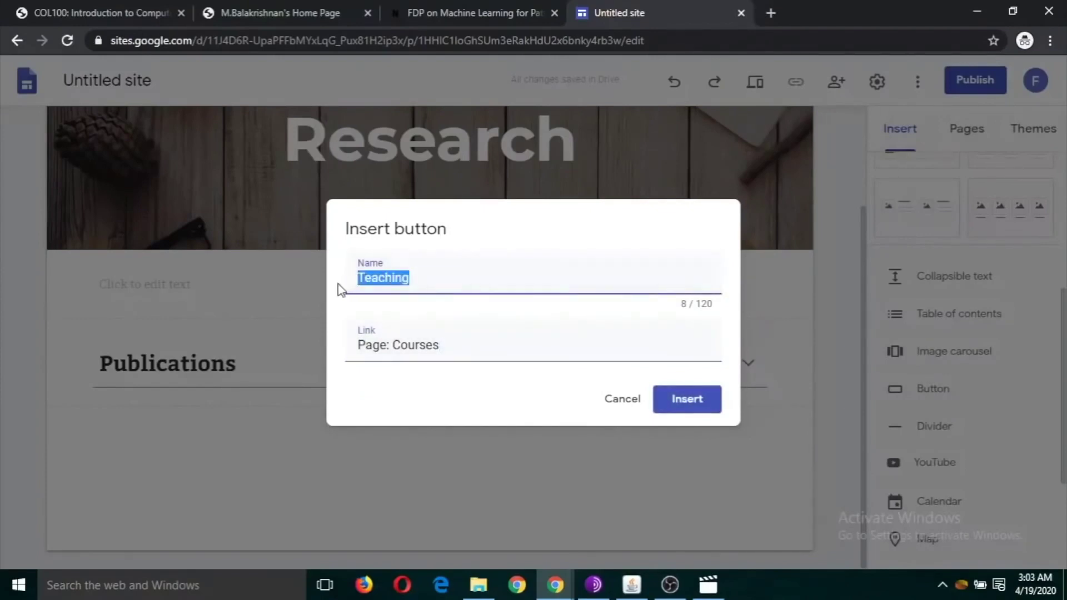
pyautogui.write('Courses')
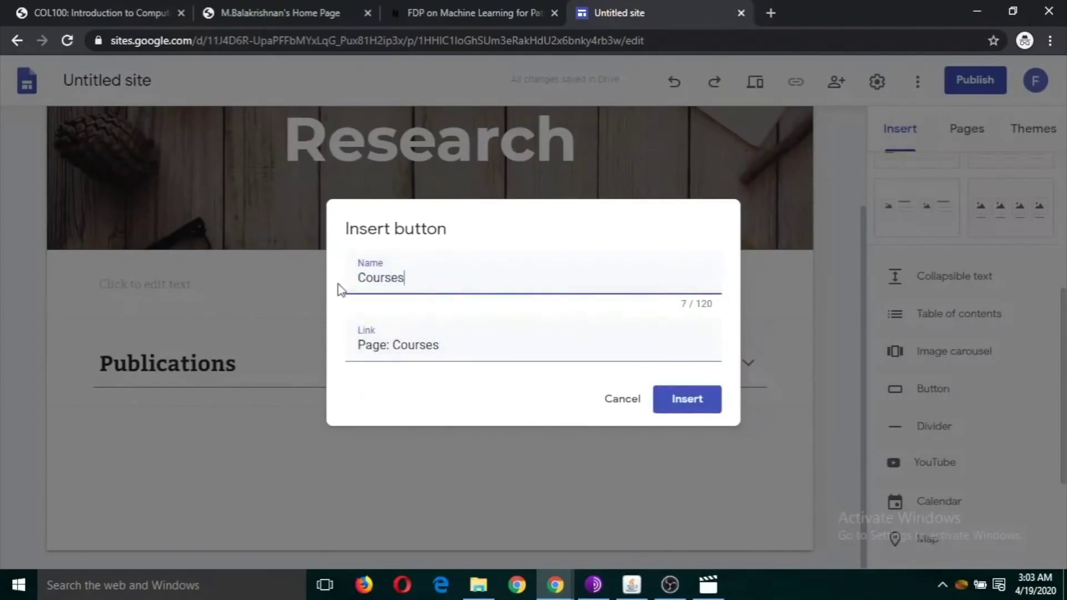
pyautogui.click(698, 401)
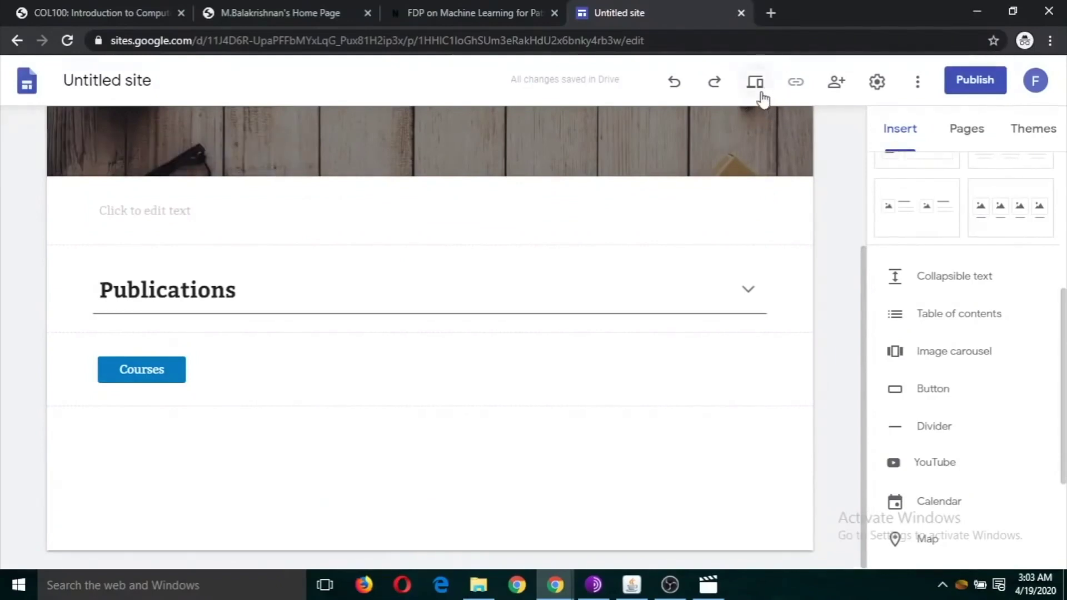
# - Add a divider below the Courses button and bring up the YouTube video picker
pyautogui.click(944, 434)
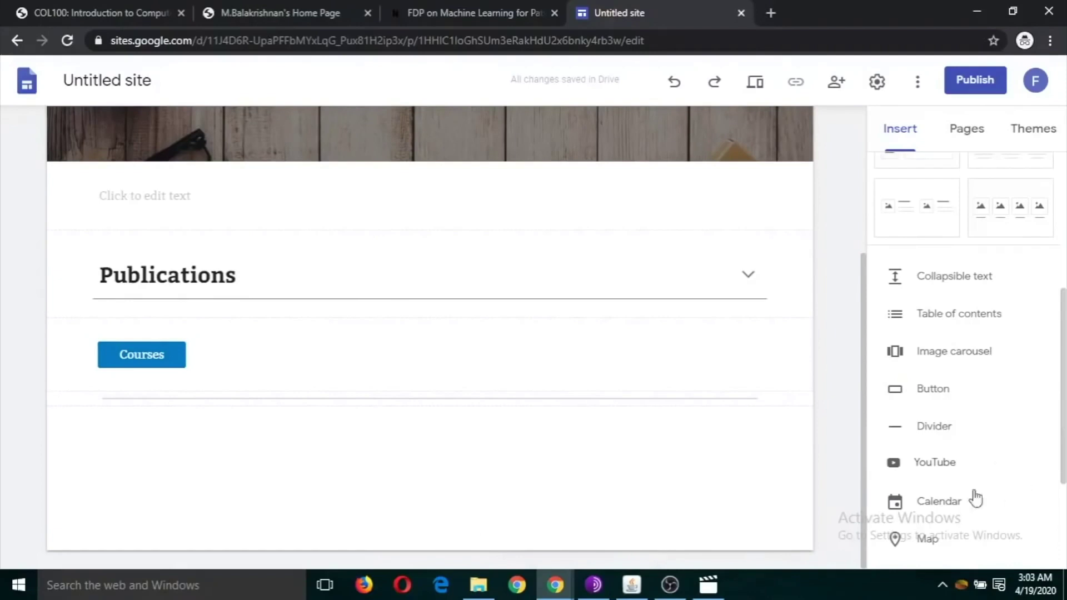
pyautogui.click(943, 473)
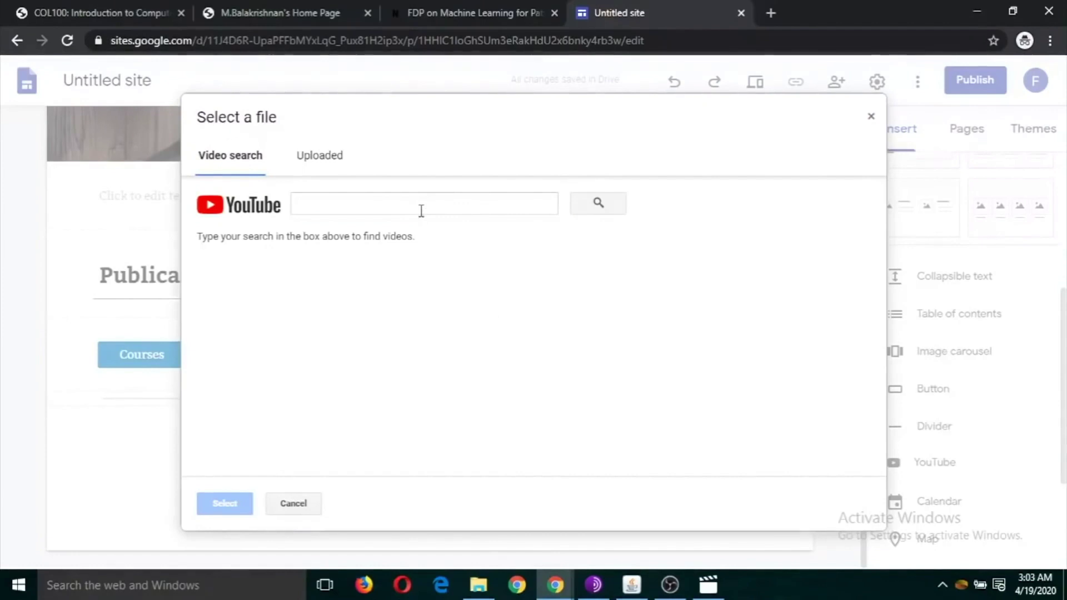
# - Search YouTube for 'discrete mat' and embed 'Intro to Discrete Math - Welcome to the Course!'
pyautogui.click(422, 211)
pyautogui.write('di')
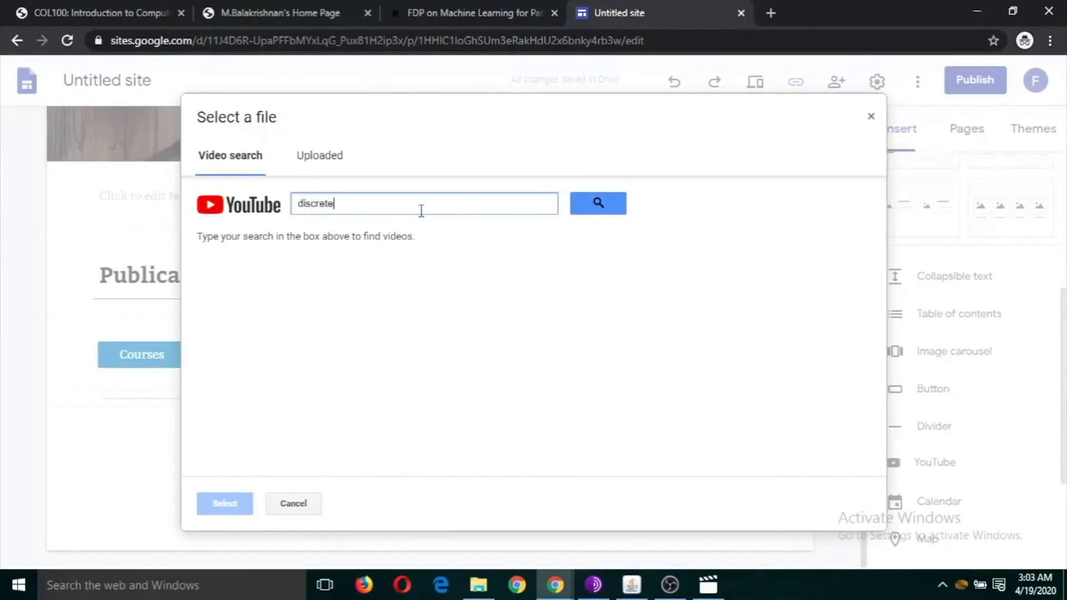
pyautogui.write('screte maths')
pyautogui.press('Return')
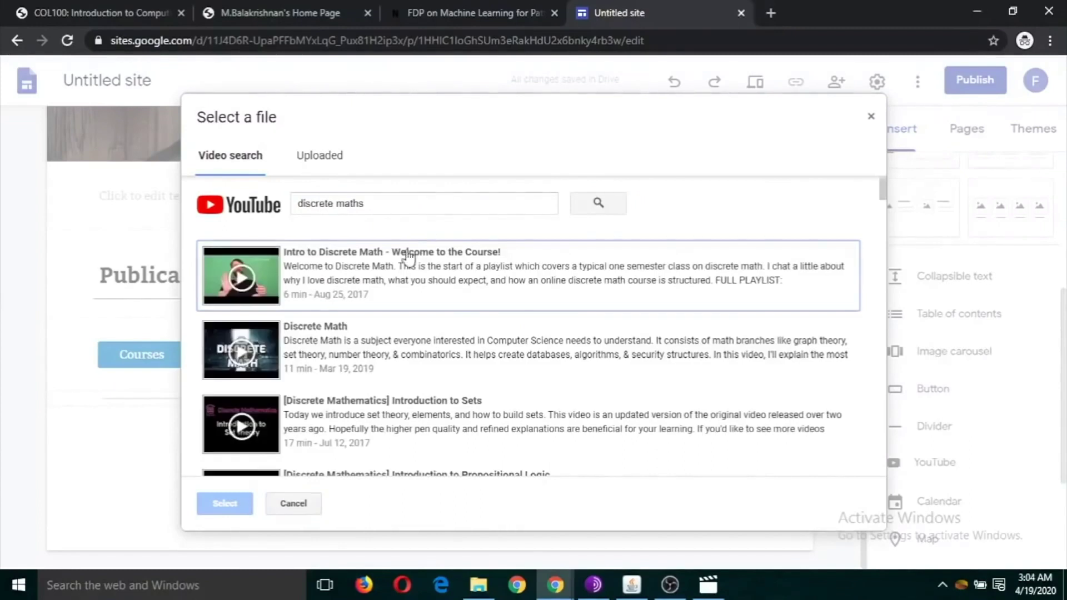
pyautogui.click(389, 278)
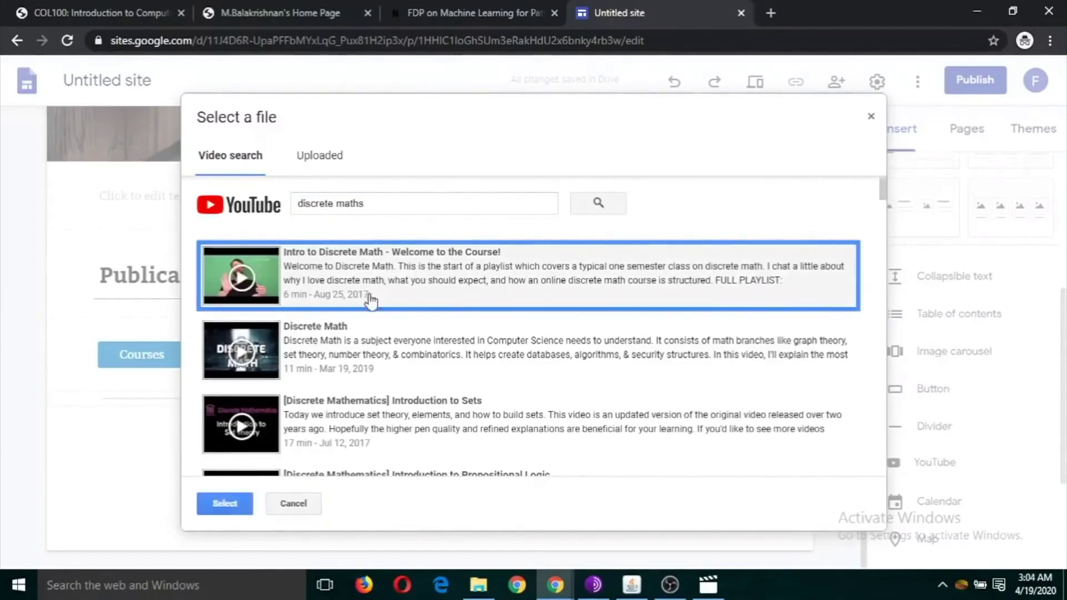
pyautogui.click(225, 503)
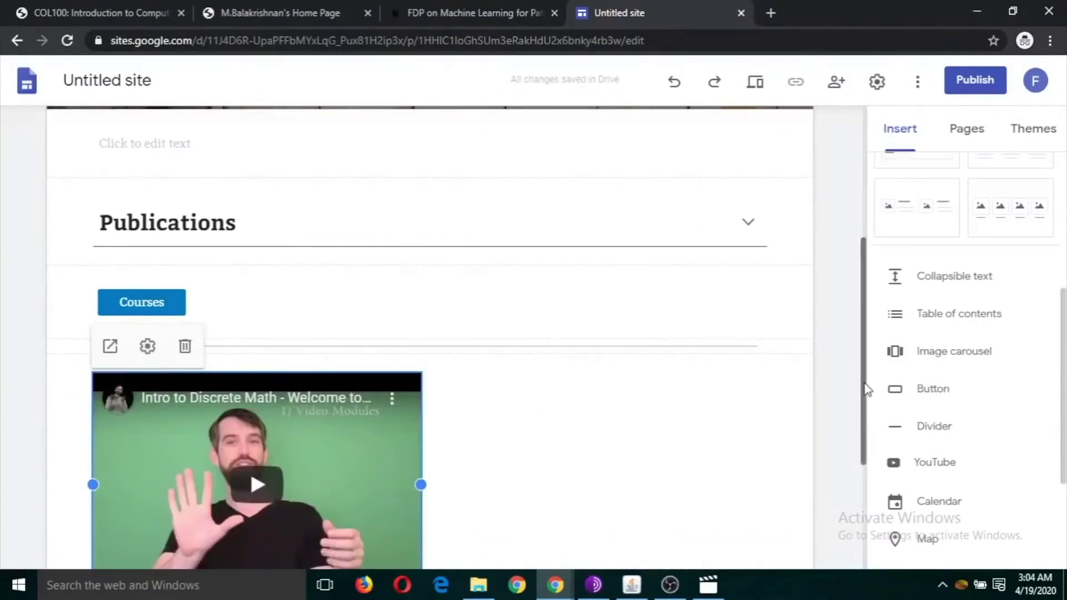
pyautogui.moveTo(862, 389); pyautogui.dragTo(875, 231)
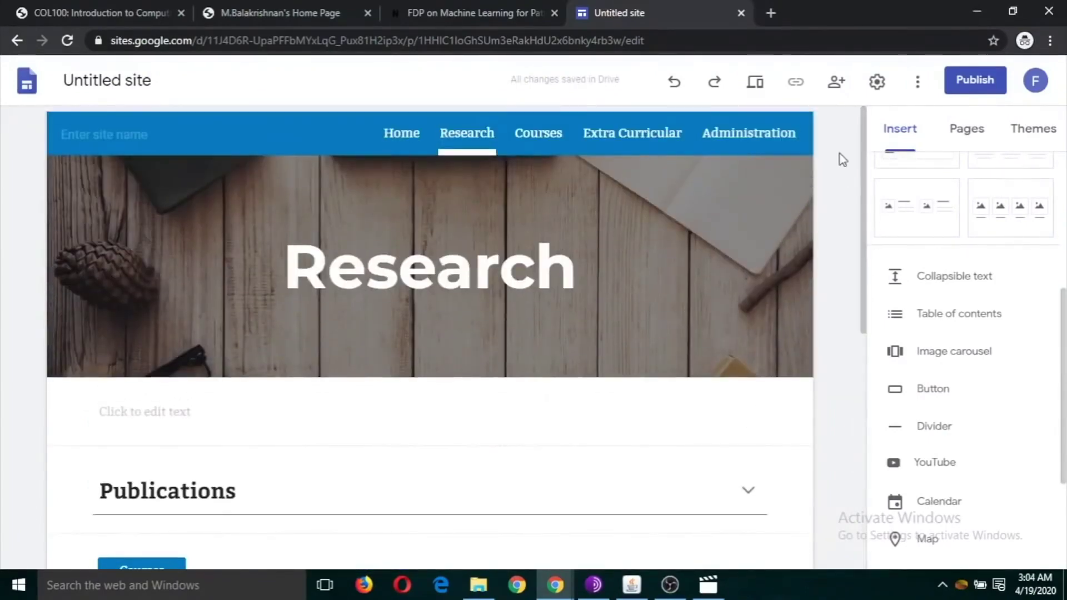
# - Preview the site and check the Publications list expands and collapses again
pyautogui.click(753, 85)
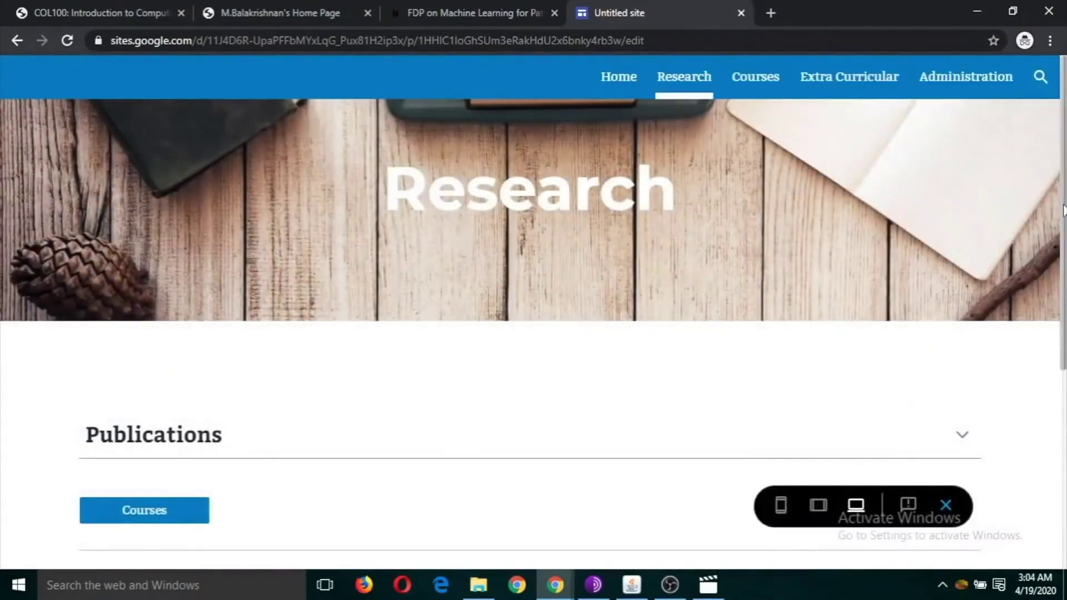
pyautogui.moveTo(1063, 210); pyautogui.dragTo(1063, 286)
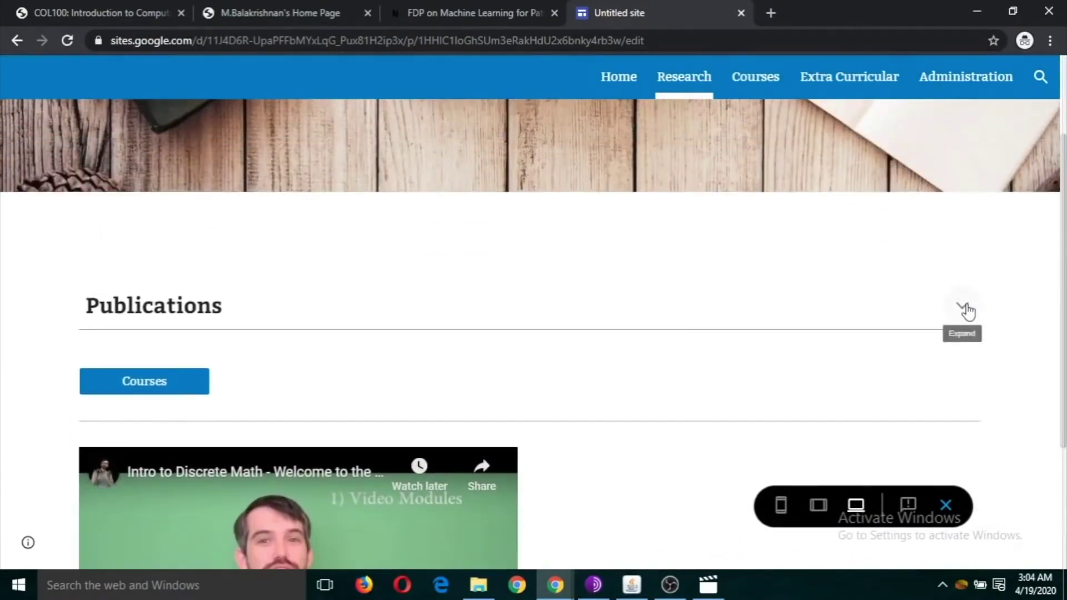
pyautogui.click(963, 307)
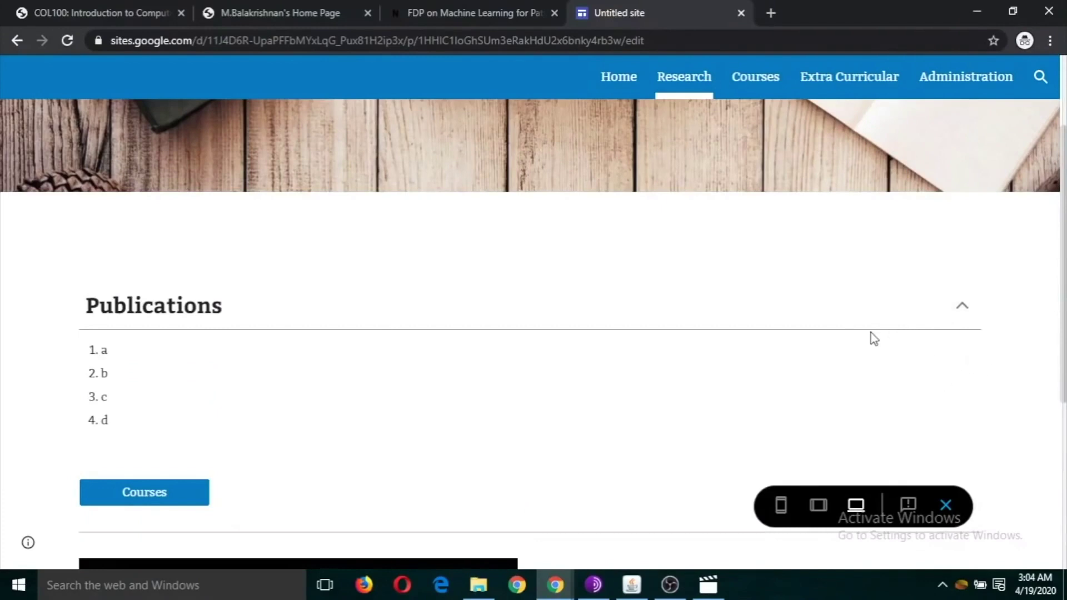
pyautogui.click(963, 313)
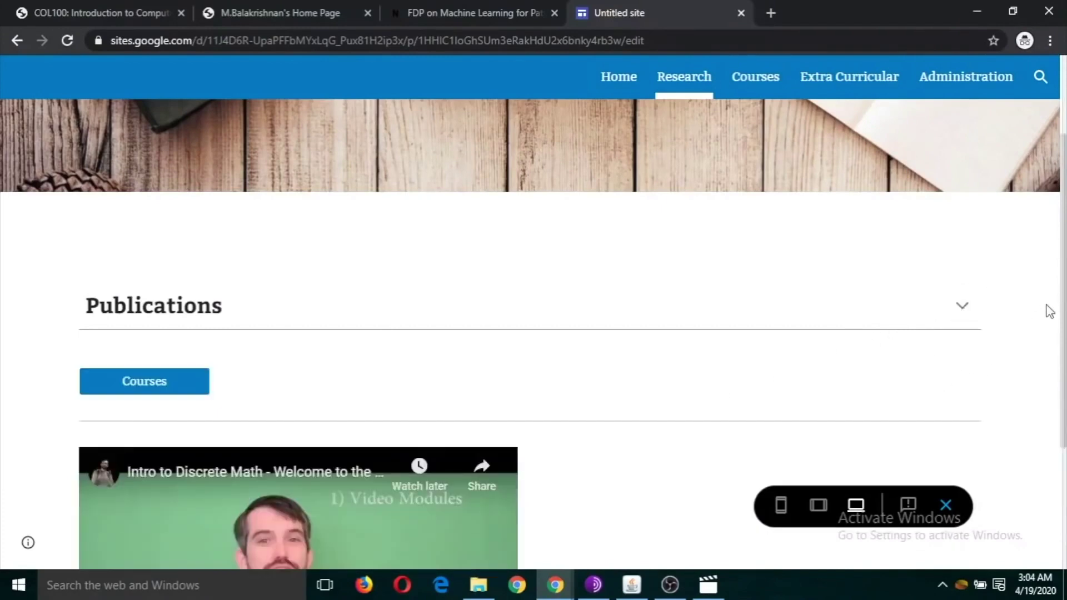
# - Follow the Research page's Courses button to the Courses page with its wooden-desk banner
pyautogui.scroll(-3, 1062, 309)
pyautogui.scroll(-1, 1065, 400)
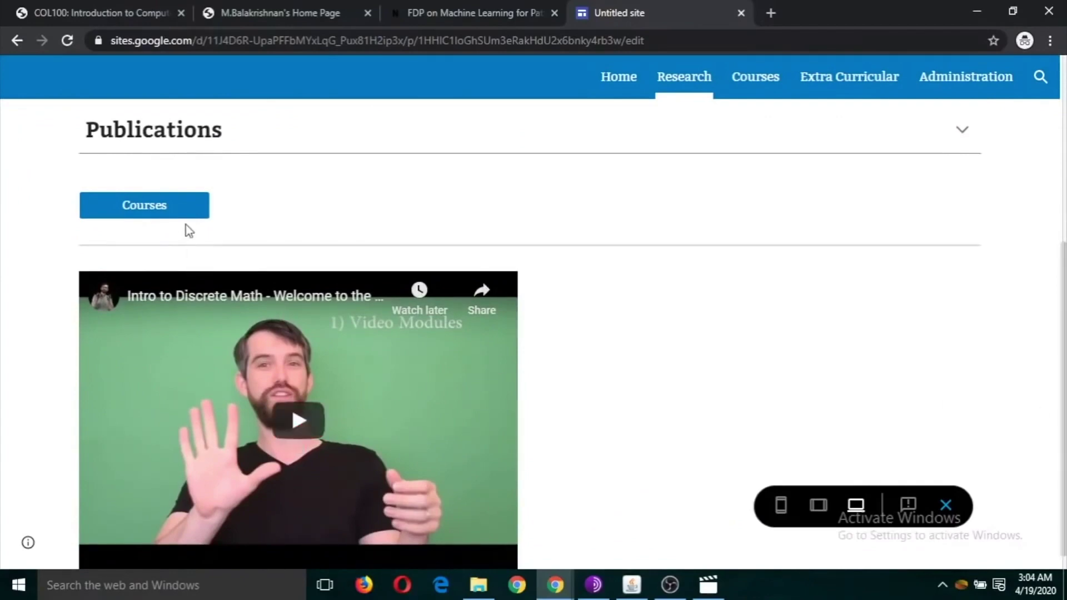
pyautogui.click(174, 217)
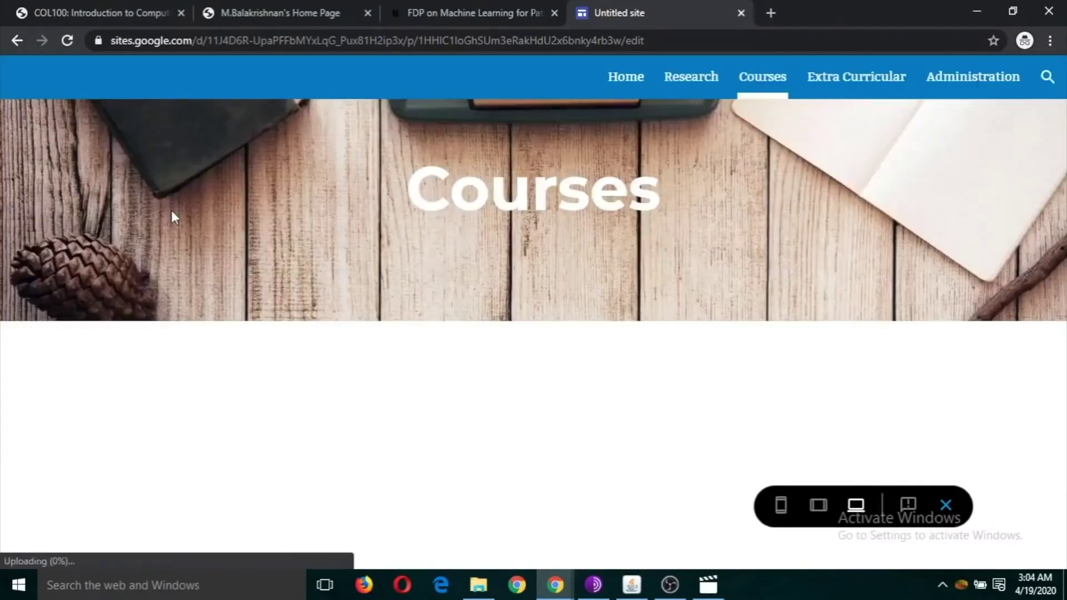